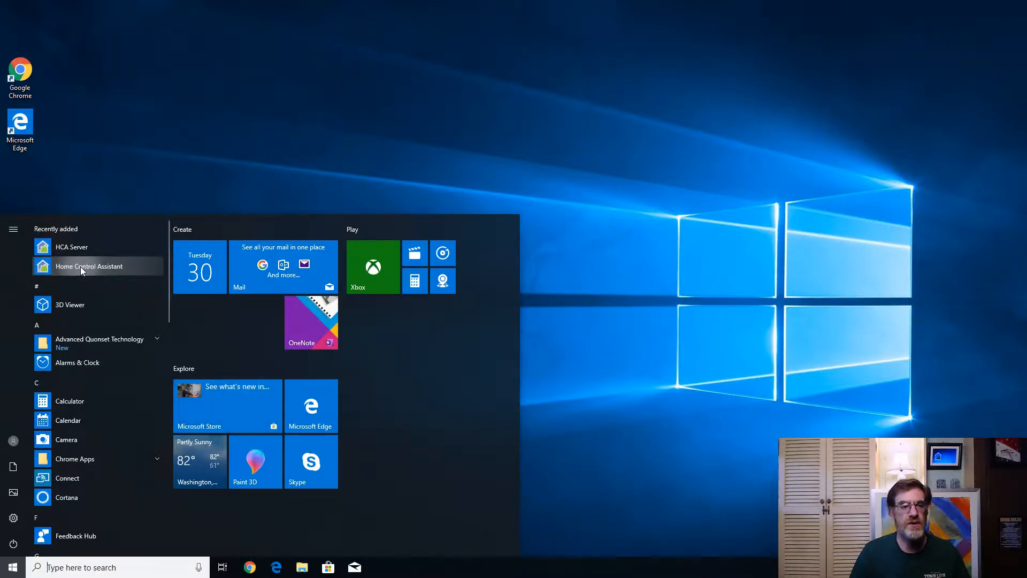
Step: Launch Home Control Assistant
{"action": "left_click", "coordinate": [81, 266]}
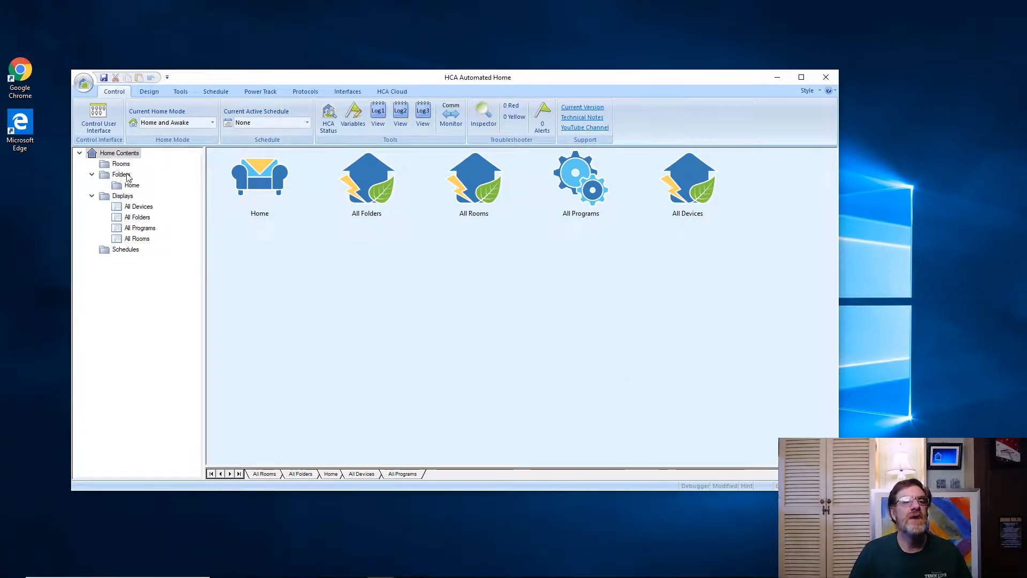
Step: Look through the design's device, folder, program and room displays, plus its Schedules, Home folder, Folders and Rooms entries
{"action": "left_click", "coordinate": [144, 208]}
{"action": "left_click", "coordinate": [139, 218]}
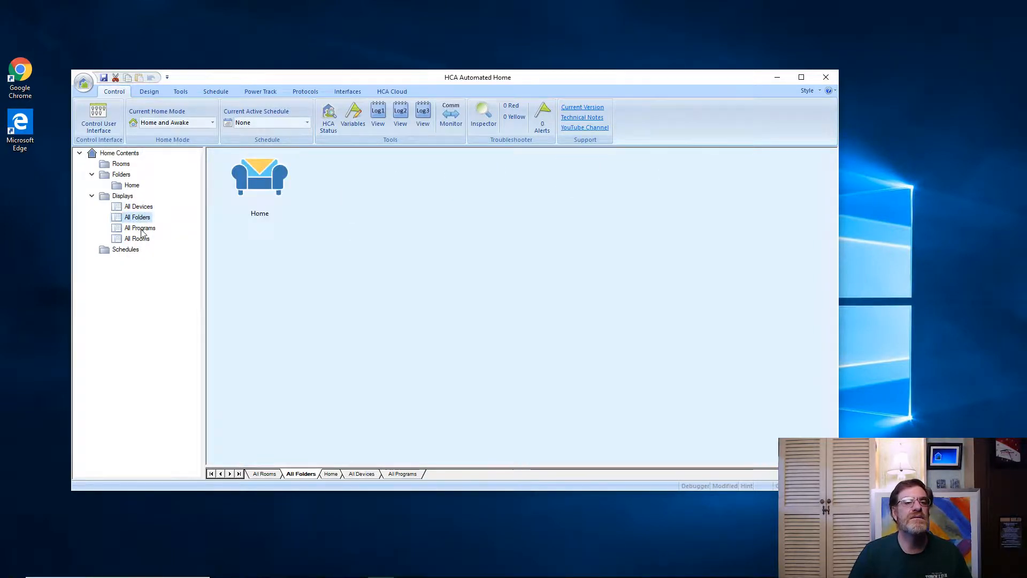
{"action": "left_click", "coordinate": [143, 229]}
{"action": "left_click", "coordinate": [140, 239]}
{"action": "left_click", "coordinate": [131, 251]}
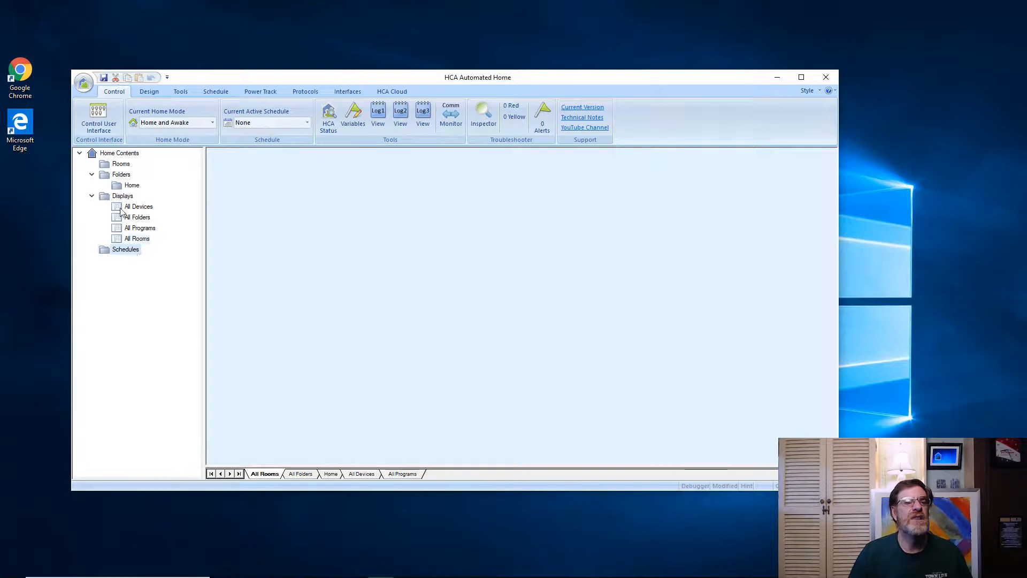
{"action": "left_click", "coordinate": [130, 185]}
{"action": "left_click", "coordinate": [122, 175]}
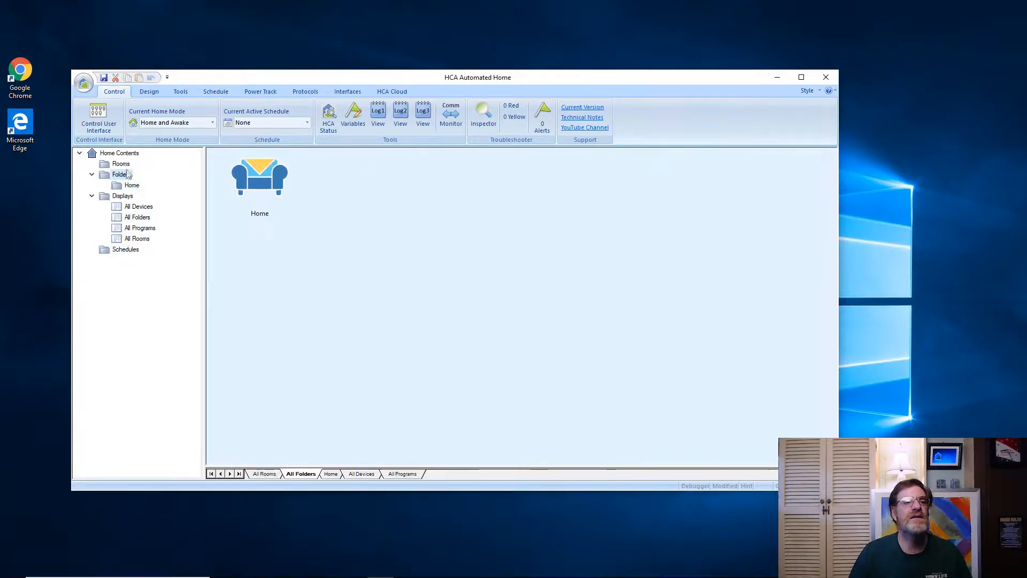
{"action": "left_click", "coordinate": [121, 165]}
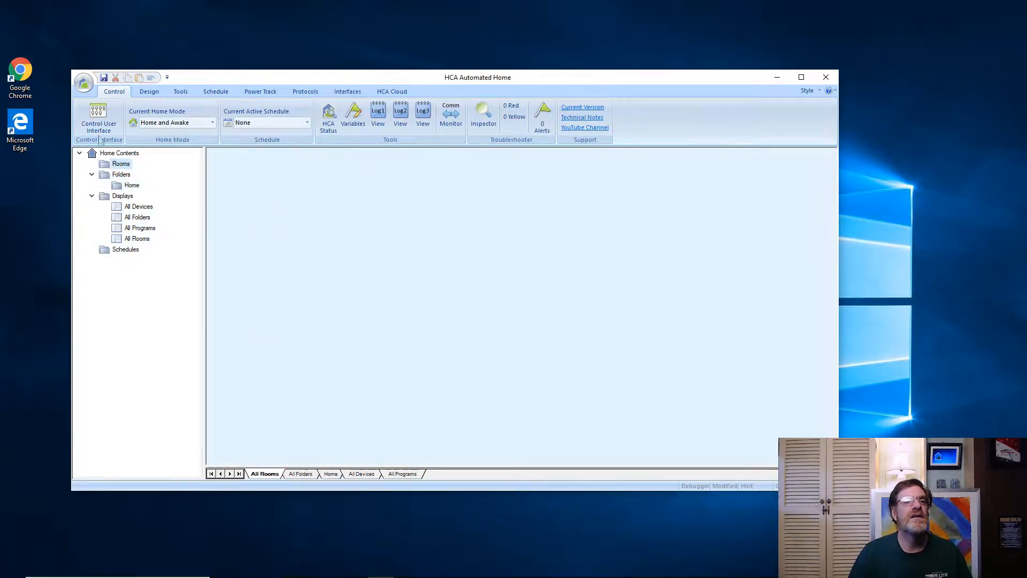
Step: Create a new file with the HCA Designer and dismiss its introductory hint
{"action": "left_click", "coordinate": [85, 83]}
{"action": "mouse_move", "coordinate": [103, 108]}
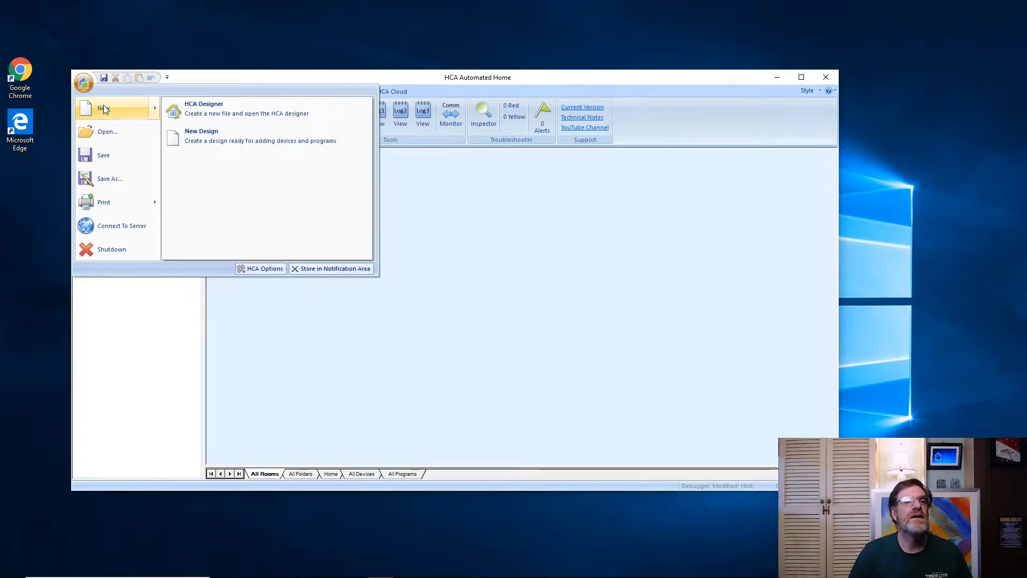
{"action": "left_click", "coordinate": [209, 110]}
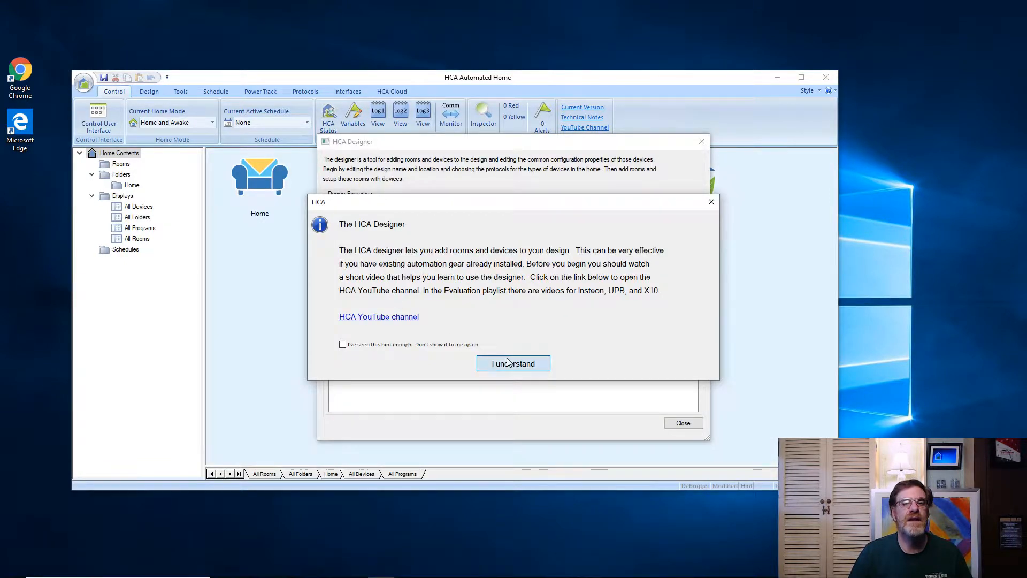
{"action": "left_click", "coordinate": [507, 362]}
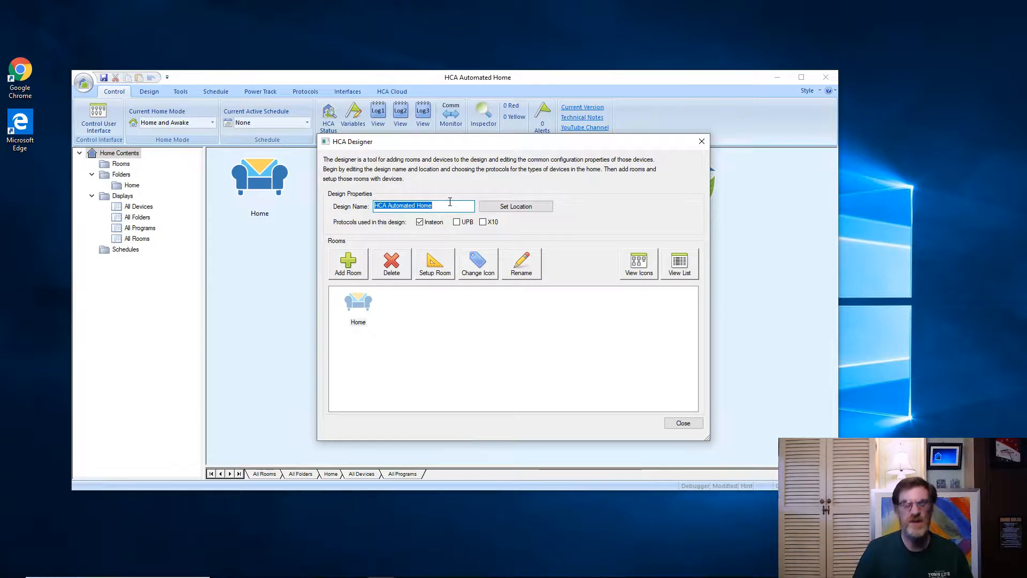
Step: Name the design "My Home"
{"action": "key", "text": "BackSpace"}
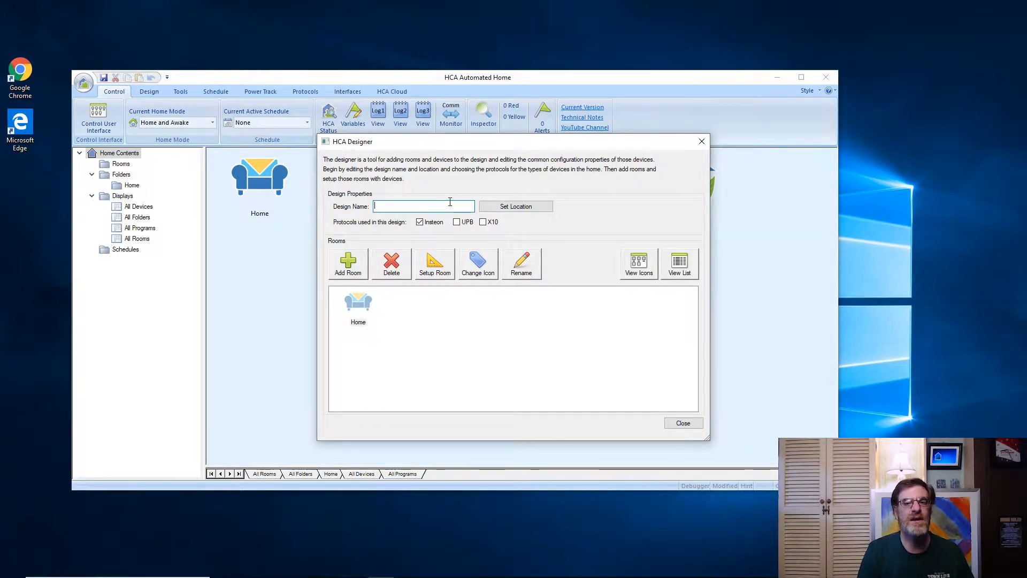
{"action": "type", "text": "My "}
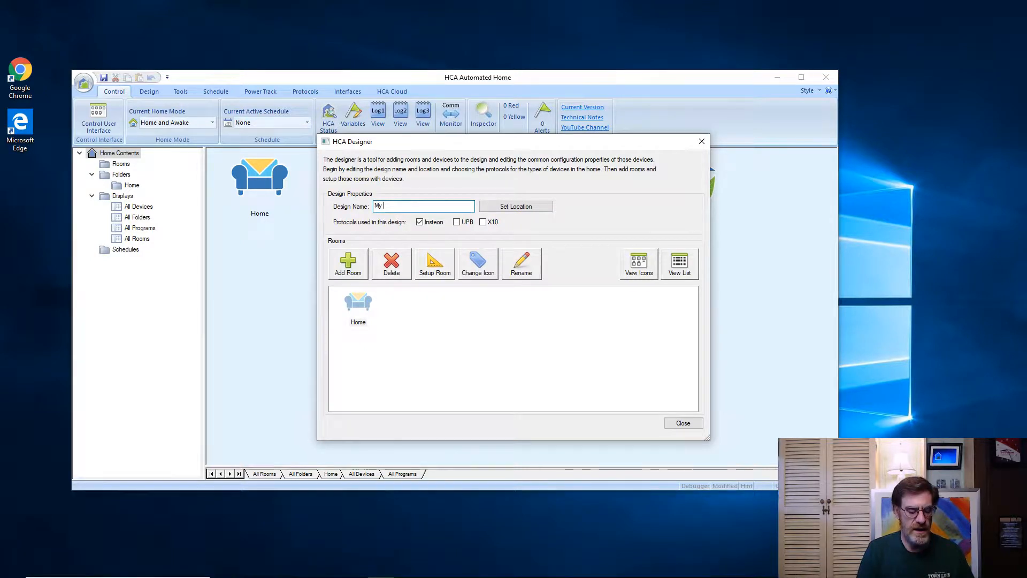
{"action": "type", "text": "Home"}
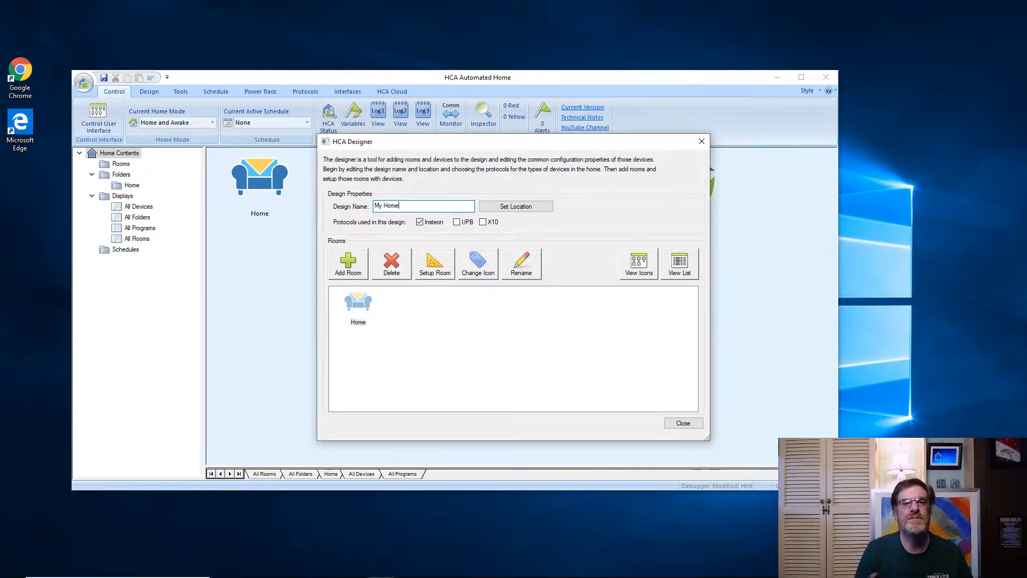
Step: Set the design's location by looking up the home's ZIP code and accept the result
{"action": "left_click", "coordinate": [501, 208]}
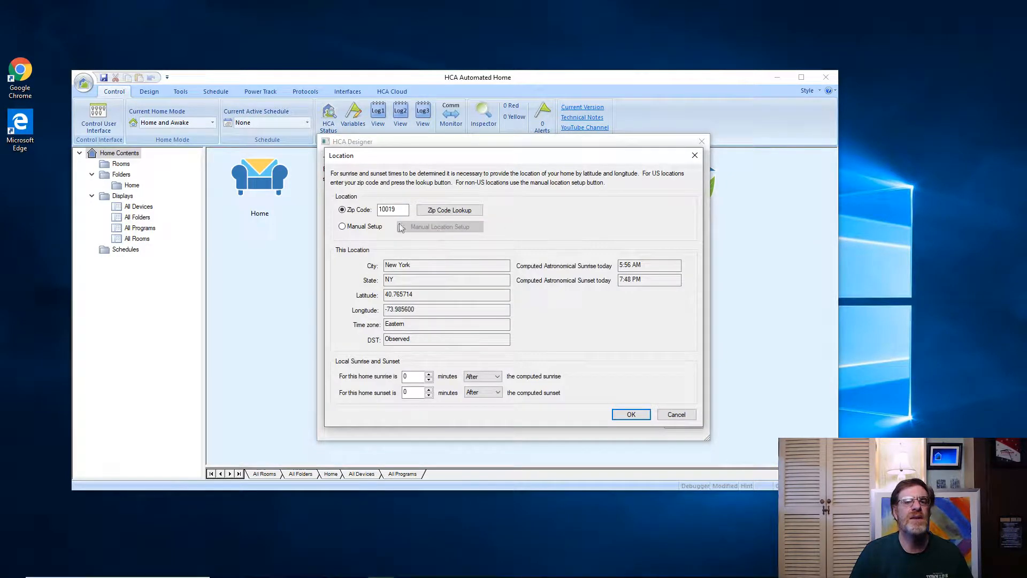
{"action": "left_click_drag", "start_coordinate": [402, 211], "coordinate": [356, 212]}
{"action": "type", "text": "44484"}
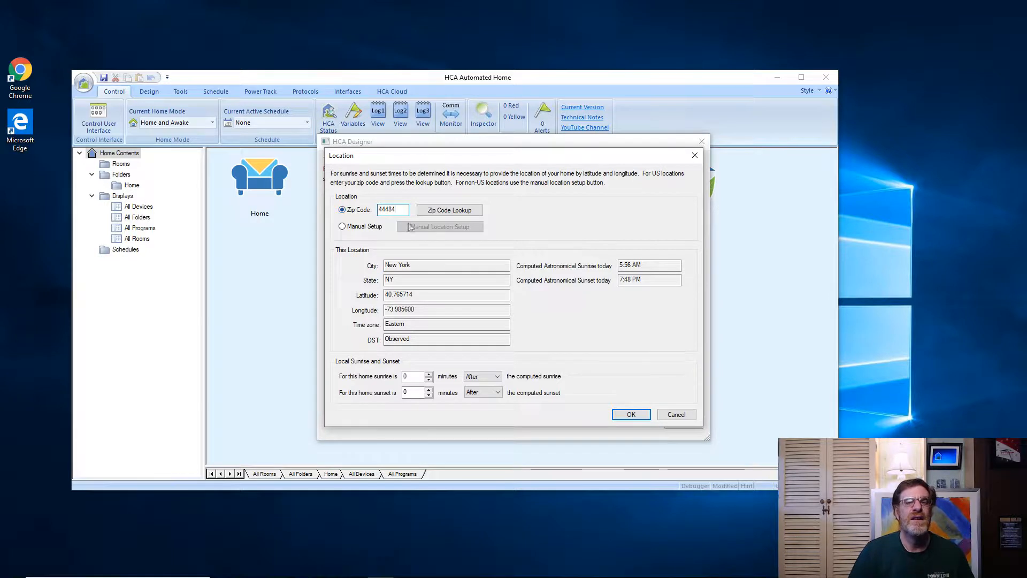
{"action": "left_click", "coordinate": [434, 213]}
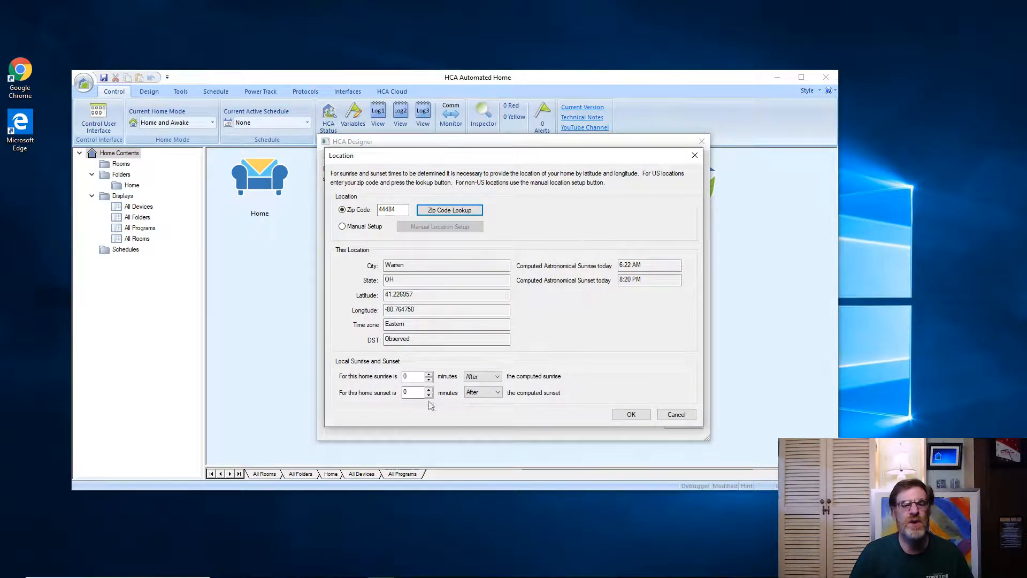
{"action": "left_click", "coordinate": [633, 415]}
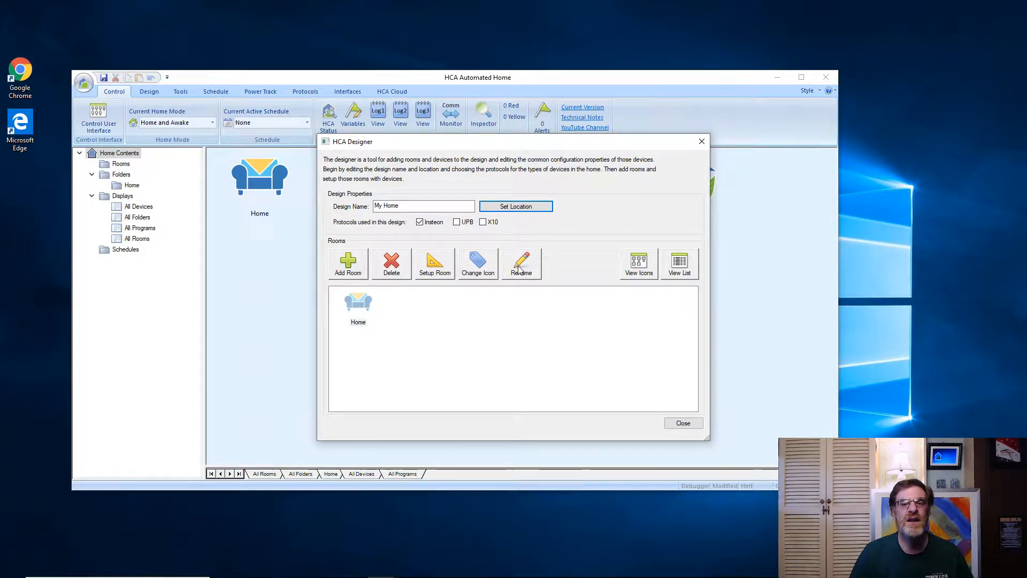
Step: View the designer's rooms as a list and return to the icon view
{"action": "left_click", "coordinate": [678, 267]}
{"action": "left_click", "coordinate": [644, 275]}
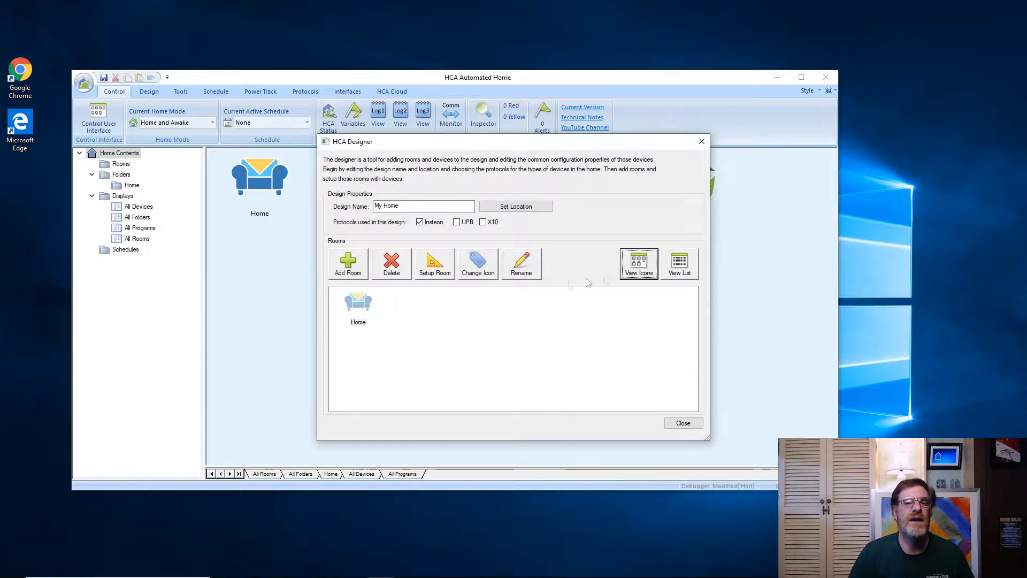
Step: Add a room named "Basement" to the design
{"action": "left_click", "coordinate": [351, 262]}
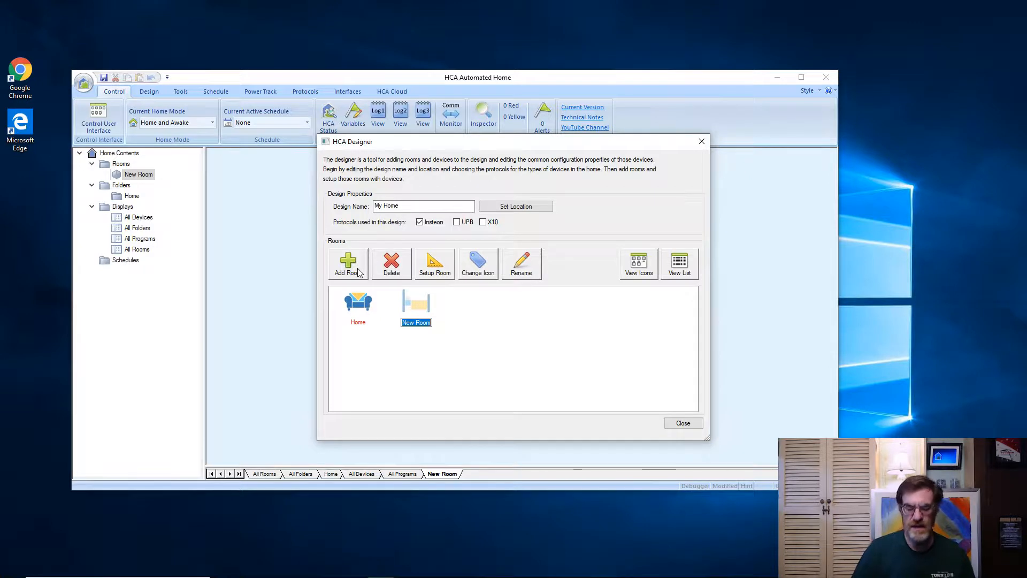
{"action": "key", "text": "BackSpace"}
{"action": "type", "text": "Basement"}
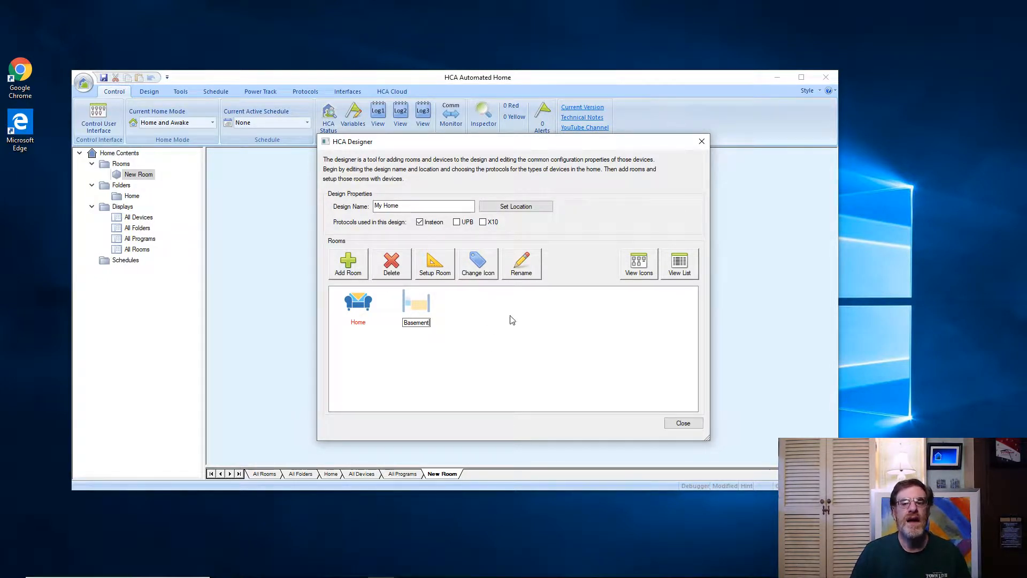
{"action": "key", "text": "Return"}
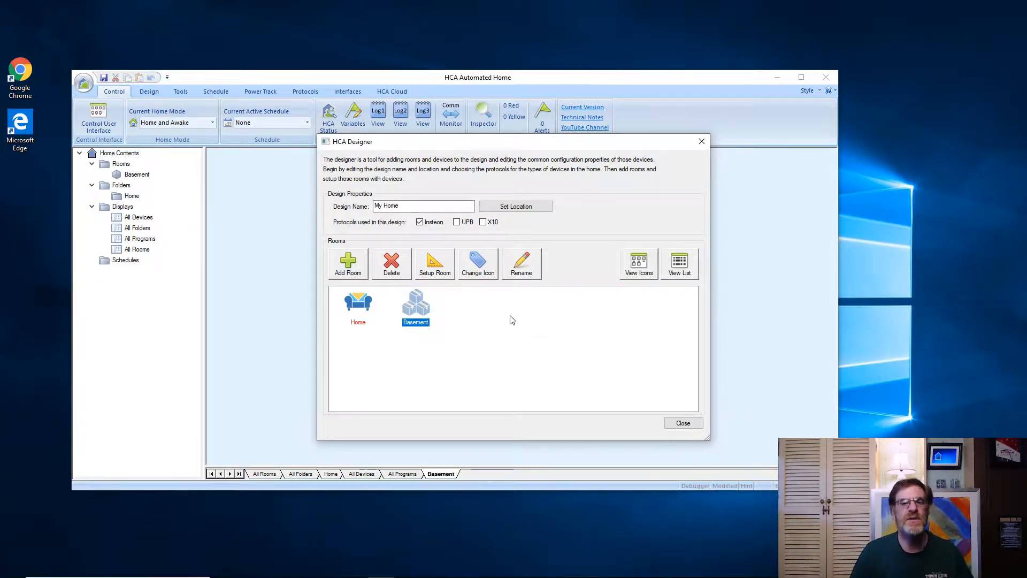
Step: Change the Basement room's icon to Room Office after browsing the available room icons
{"action": "right_click", "coordinate": [414, 305]}
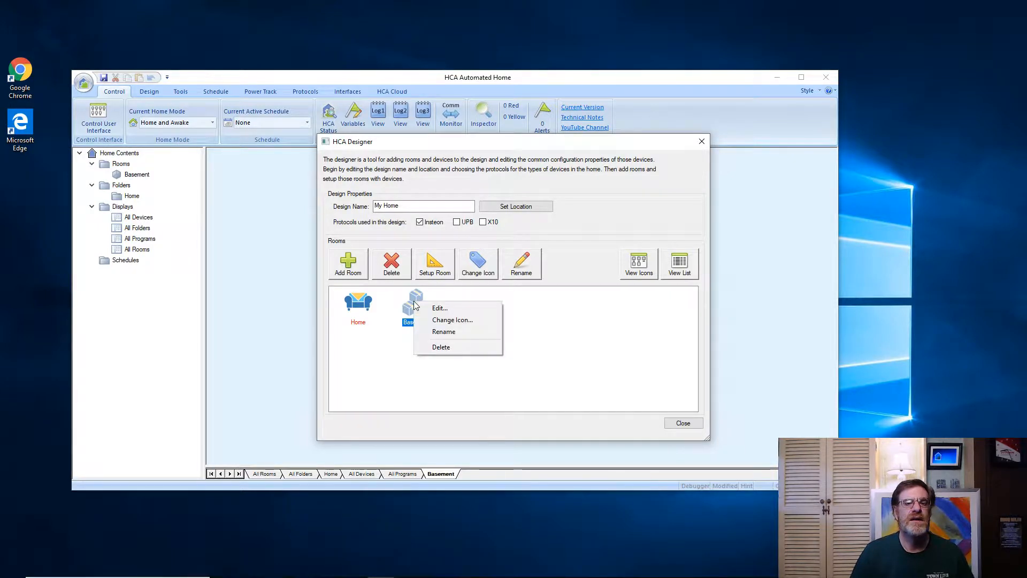
{"action": "left_click", "coordinate": [436, 321]}
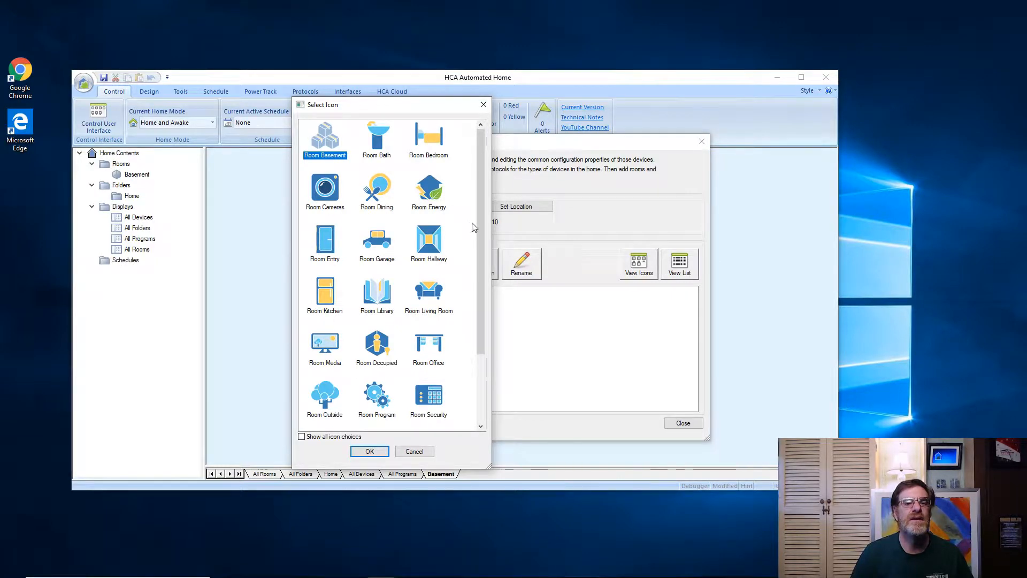
{"action": "left_click_drag", "start_coordinate": [479, 235], "coordinate": [477, 327]}
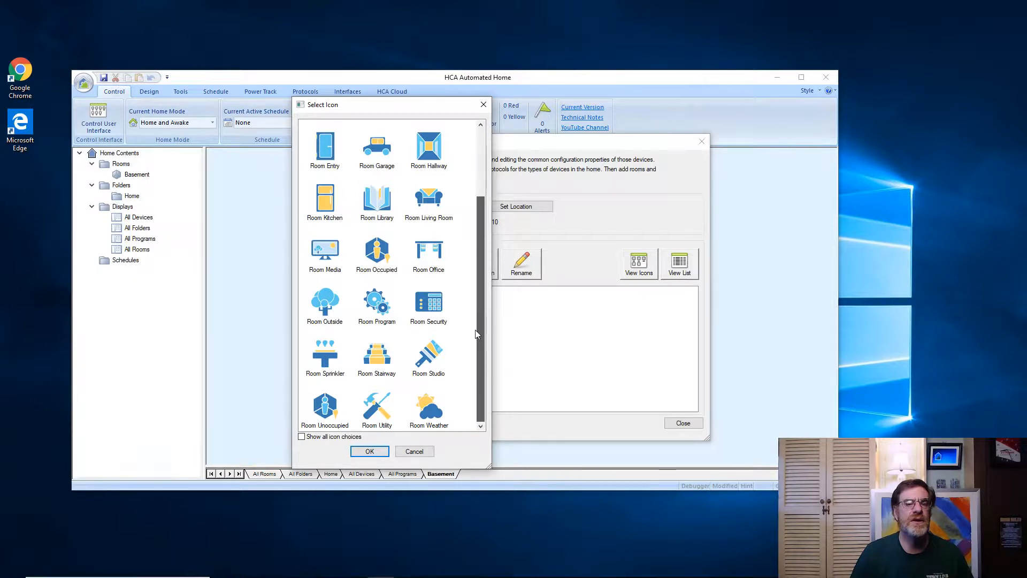
{"action": "left_click_drag", "start_coordinate": [475, 330], "coordinate": [481, 203]}
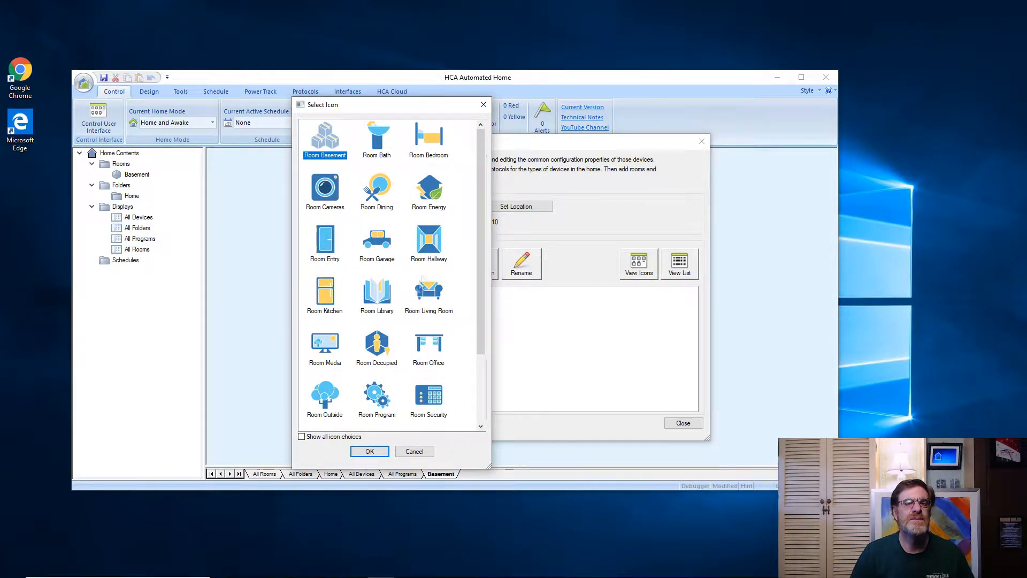
{"action": "left_click", "coordinate": [432, 344]}
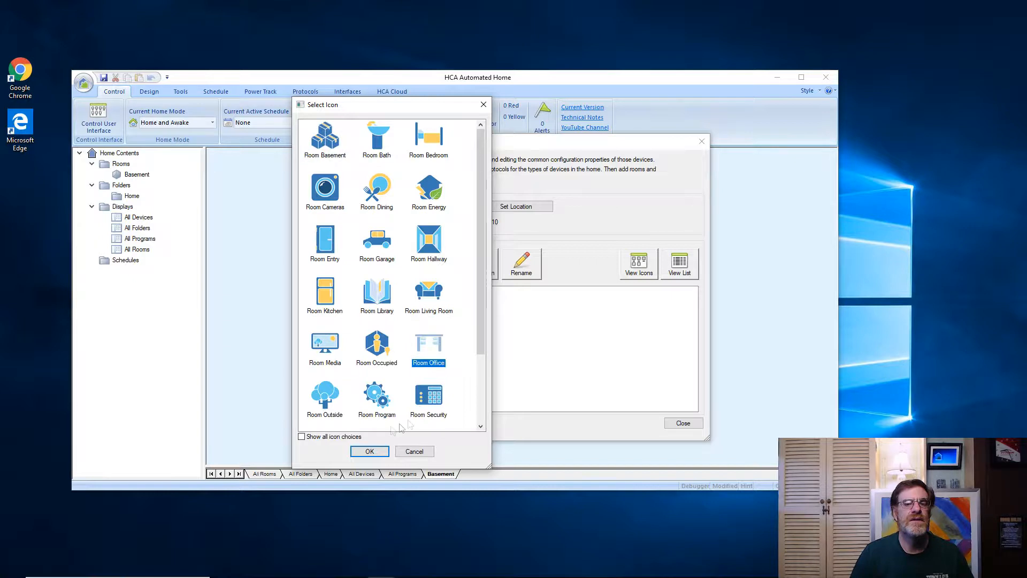
{"action": "left_click", "coordinate": [369, 451]}
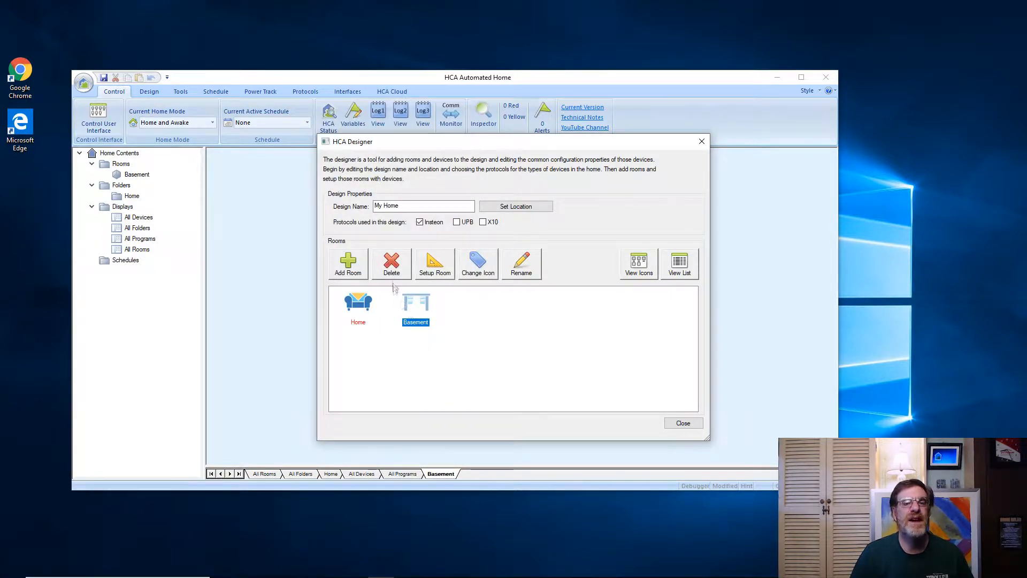
Step: Add a room named "Living Room" to the design
{"action": "left_click", "coordinate": [356, 265]}
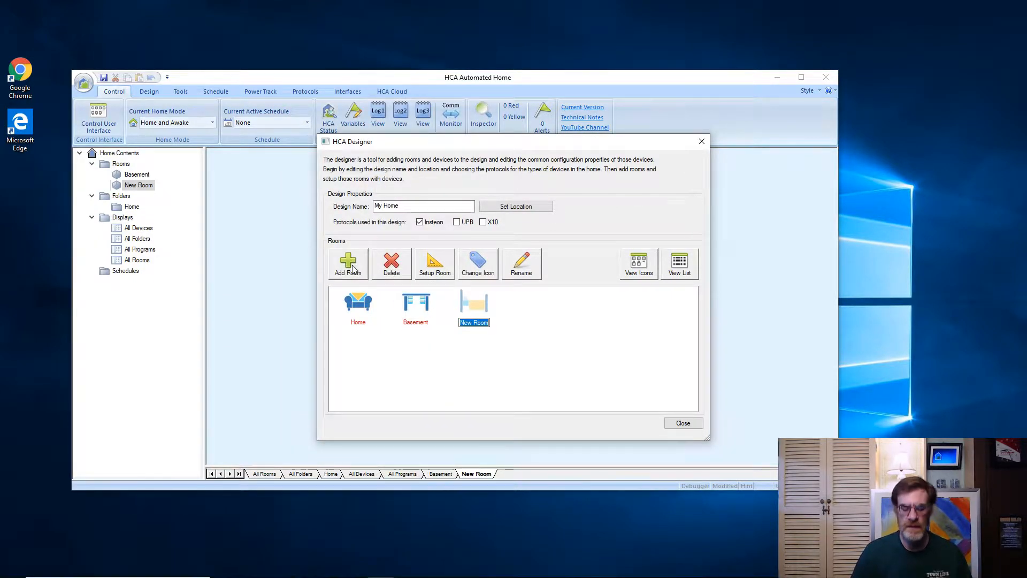
{"action": "key", "text": "BackSpace"}
{"action": "type", "text": "L"}
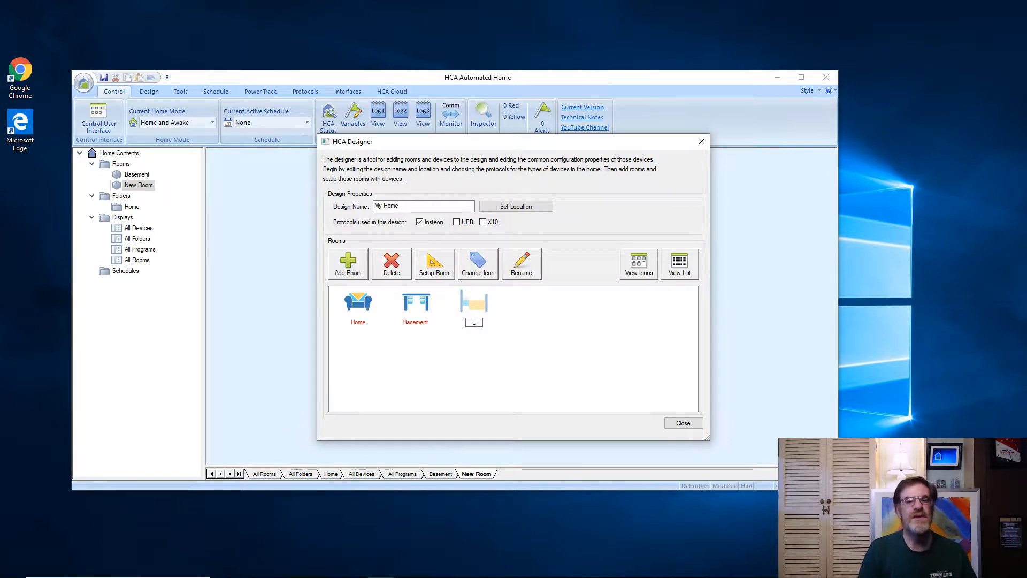
{"action": "type", "text": "iving Room"}
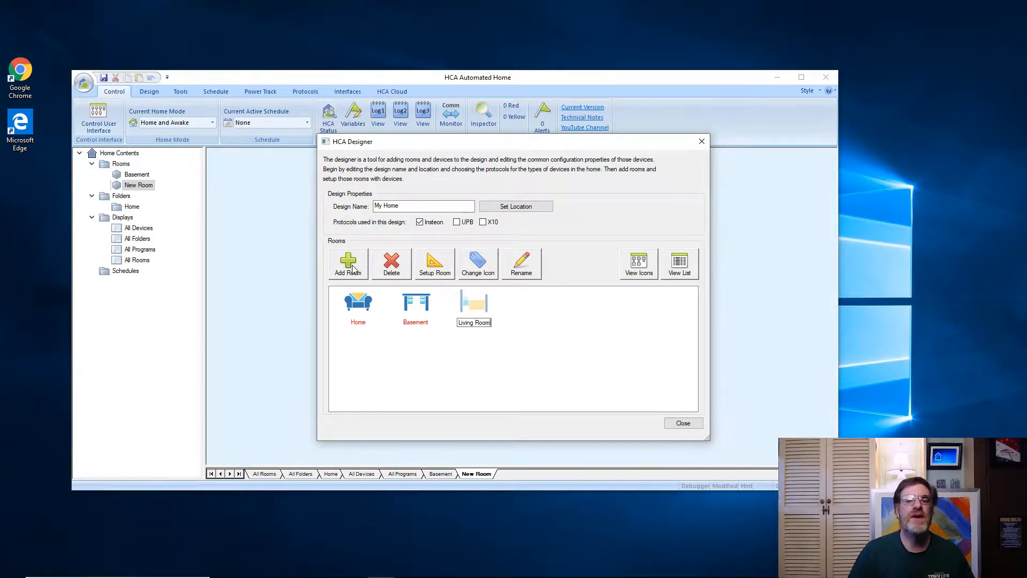
{"action": "key", "text": "Return"}
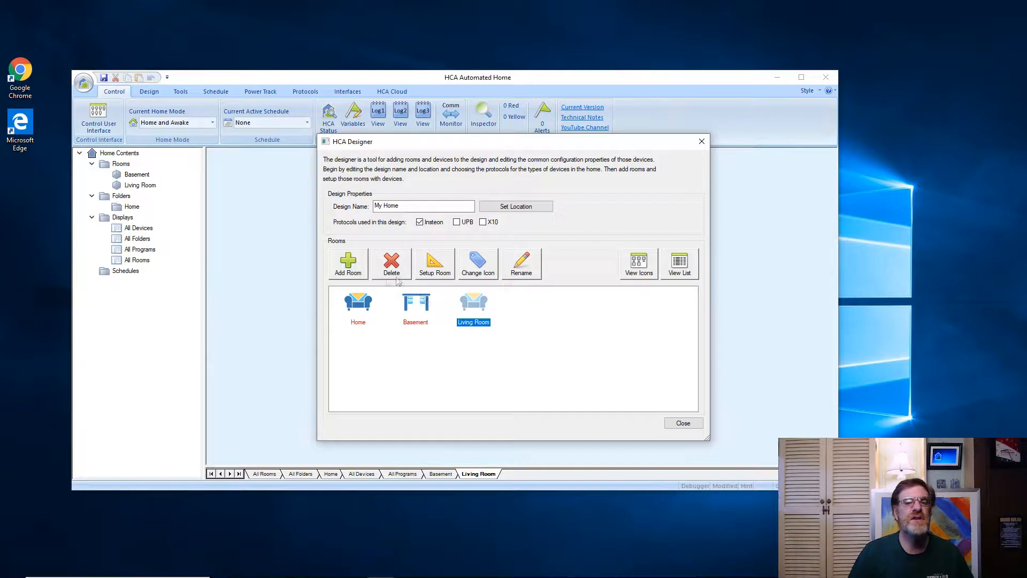
Step: Add a room named "Kitchen" to the design, keeping its default icon
{"action": "left_click", "coordinate": [351, 265]}
{"action": "key", "text": "BackSpace"}
{"action": "type", "text": "Ki"}
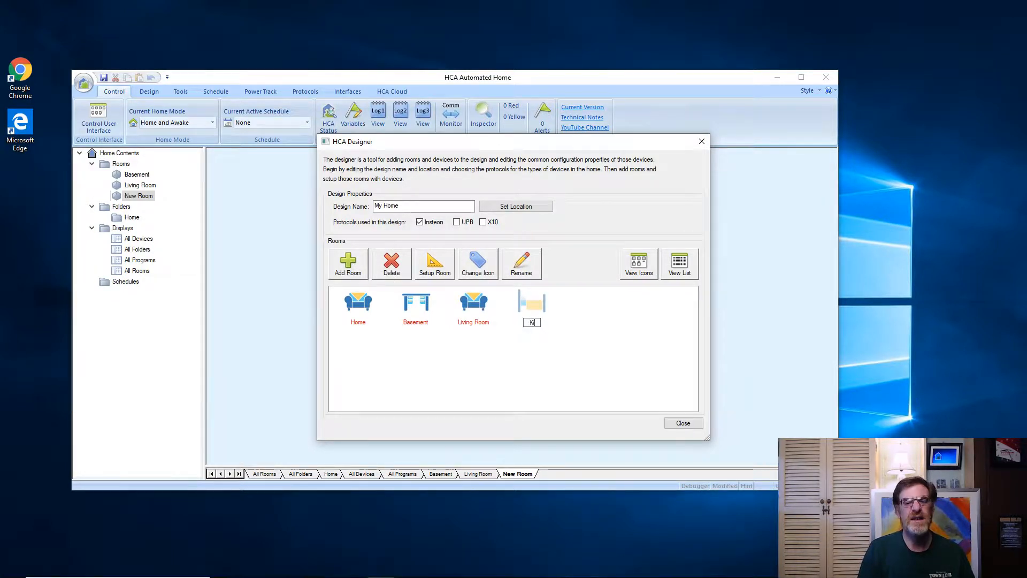
{"action": "type", "text": "tchen"}
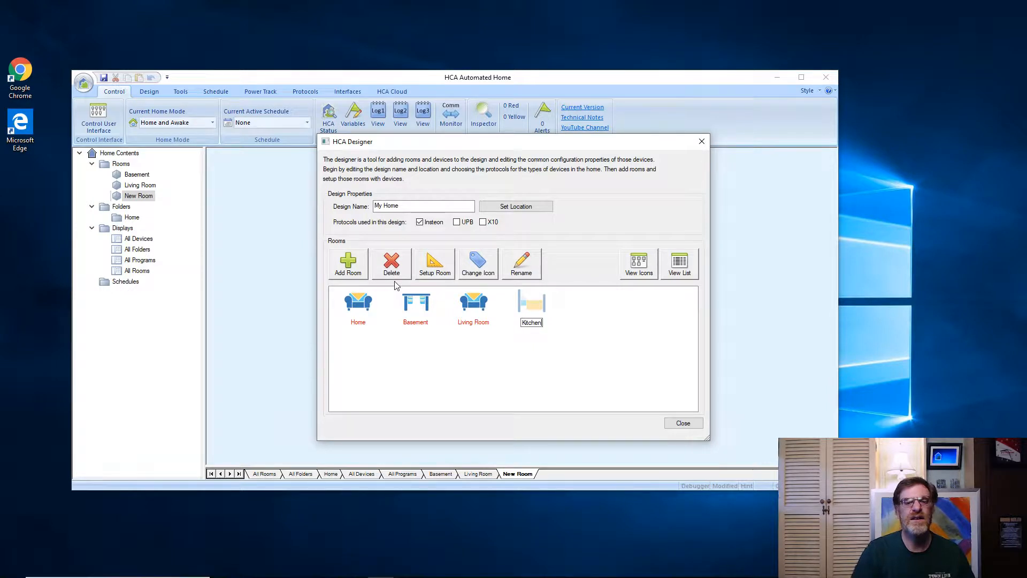
{"action": "key", "text": "Return"}
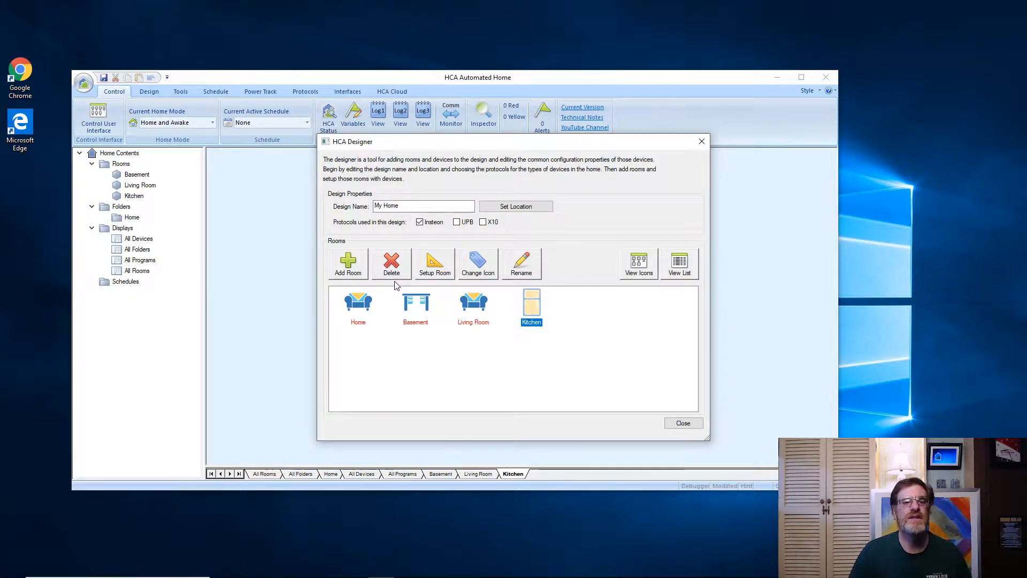
{"action": "right_click", "coordinate": [533, 309]}
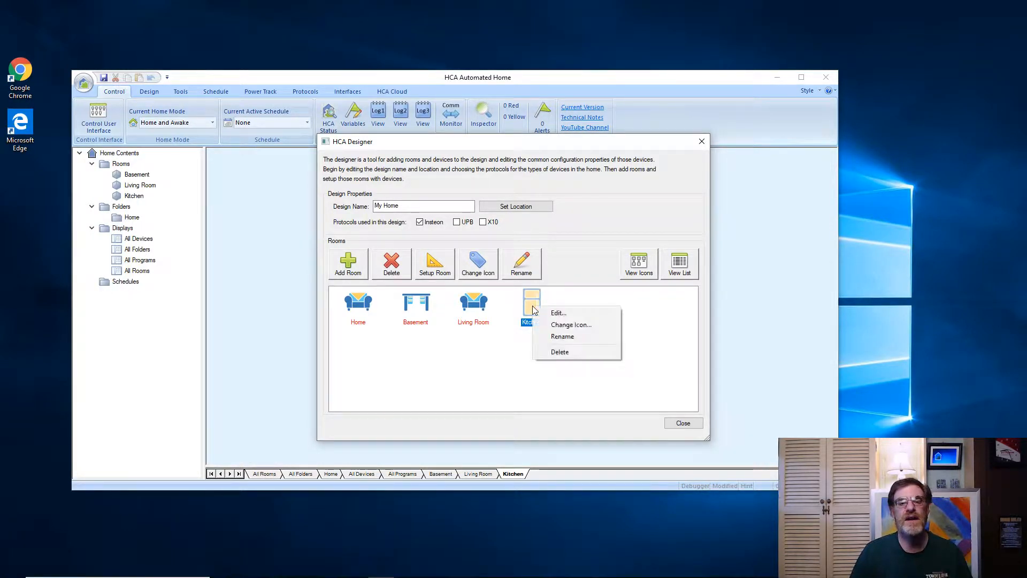
{"action": "left_click", "coordinate": [529, 347]}
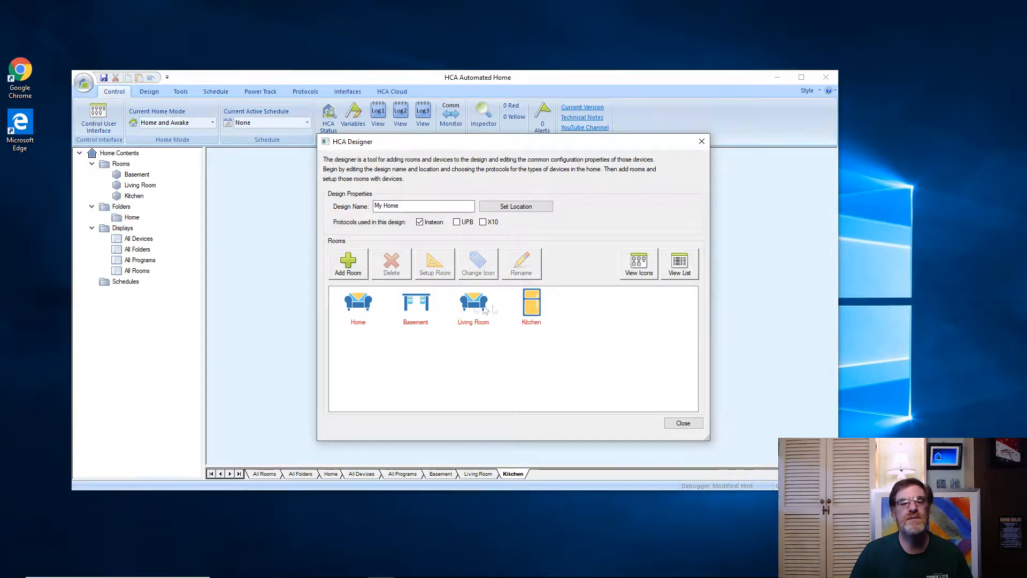
Step: Add a room named "Family Room" to the design
{"action": "left_click", "coordinate": [349, 263]}
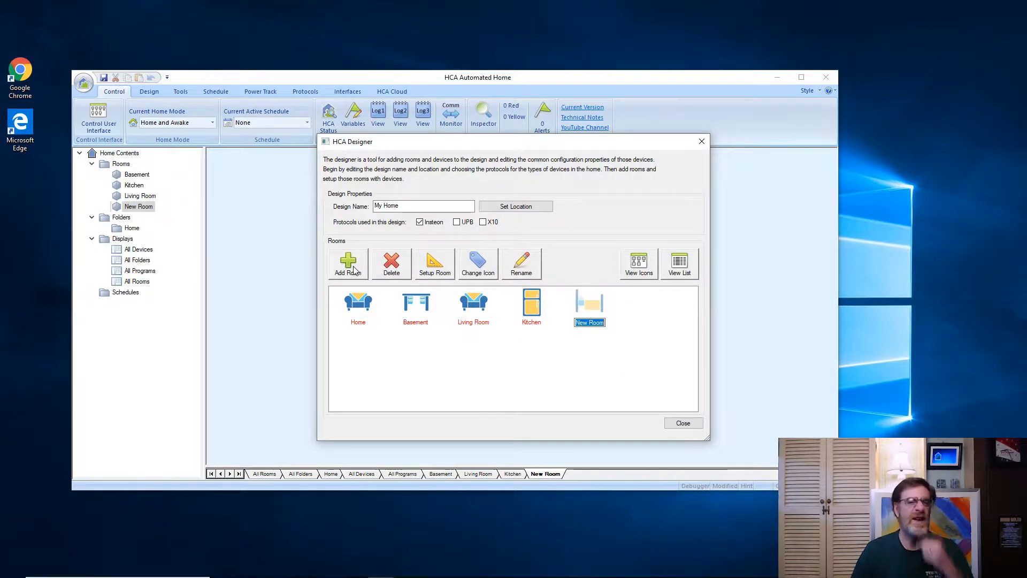
{"action": "type", "text": "Family Room"}
{"action": "key", "text": "Return"}
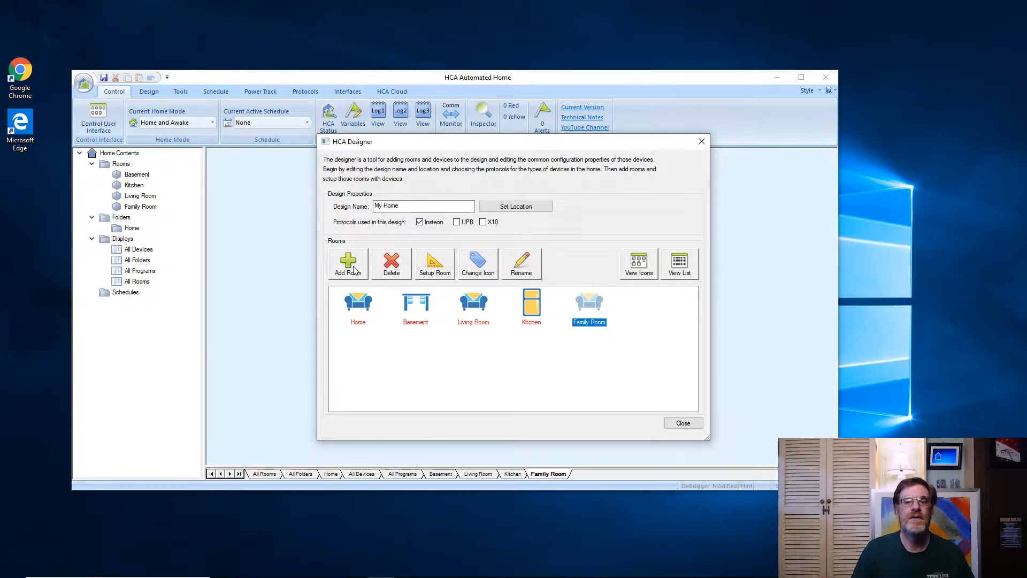
Step: Browse the icon choices for the Family Room with all icons shown, keeping its current icon
{"action": "right_click", "coordinate": [591, 299]}
{"action": "left_click", "coordinate": [611, 320]}
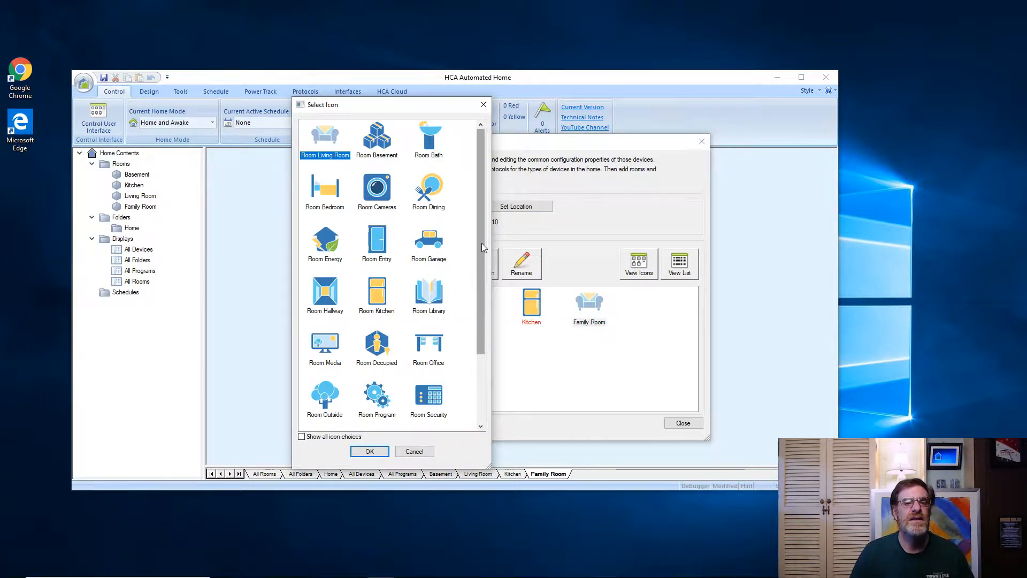
{"action": "left_click_drag", "start_coordinate": [482, 242], "coordinate": [484, 214]}
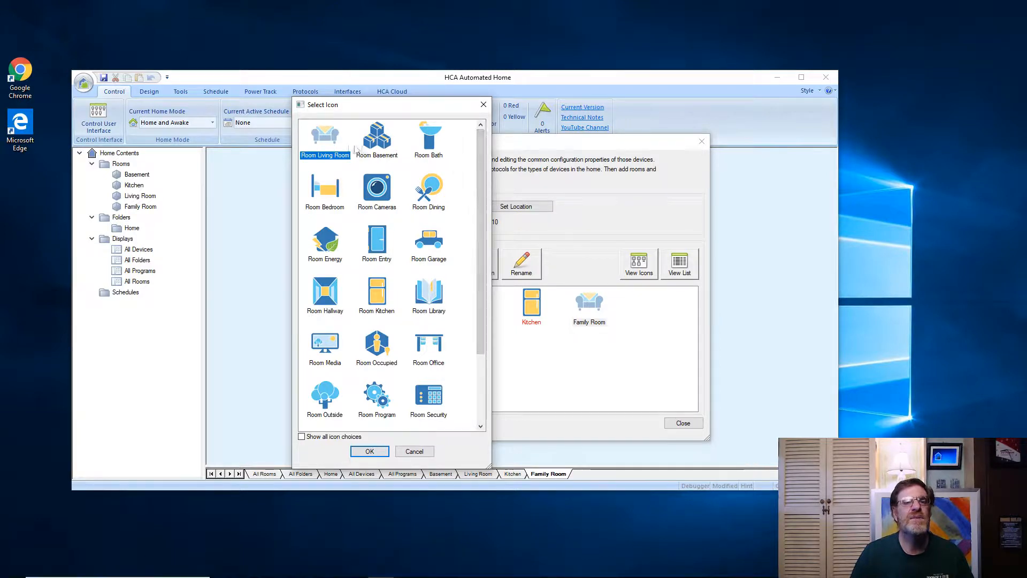
{"action": "left_click", "coordinate": [302, 436]}
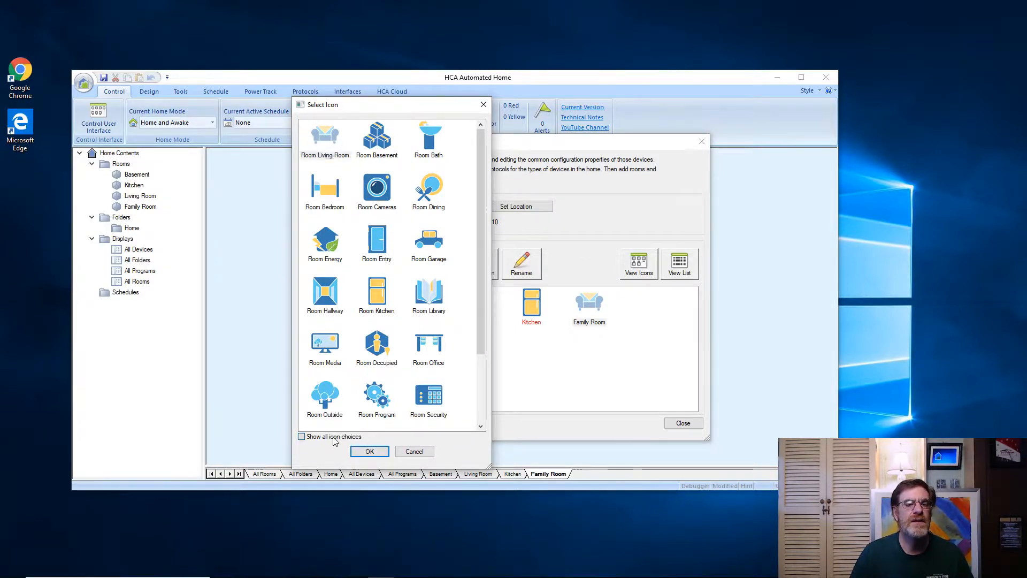
{"action": "left_click_drag", "start_coordinate": [482, 153], "coordinate": [468, 411]}
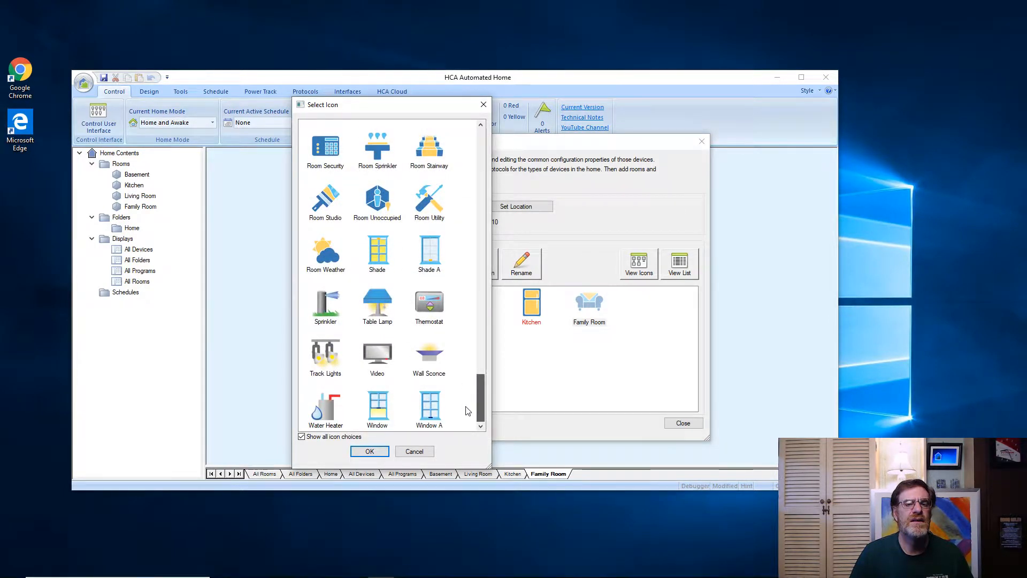
{"action": "left_click", "coordinate": [415, 452]}
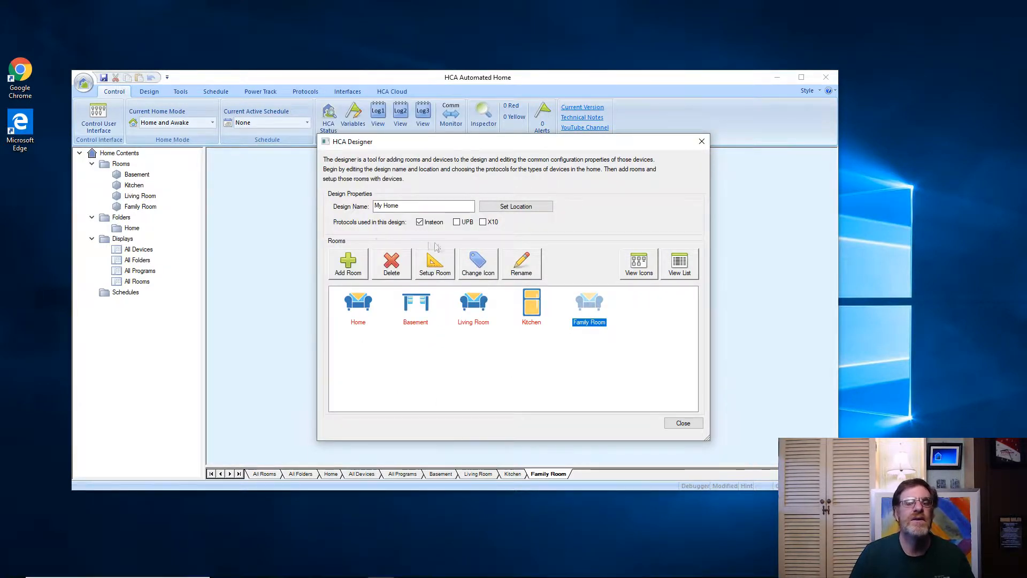
Step: Add a room named "Garage" to the design
{"action": "left_click", "coordinate": [348, 263]}
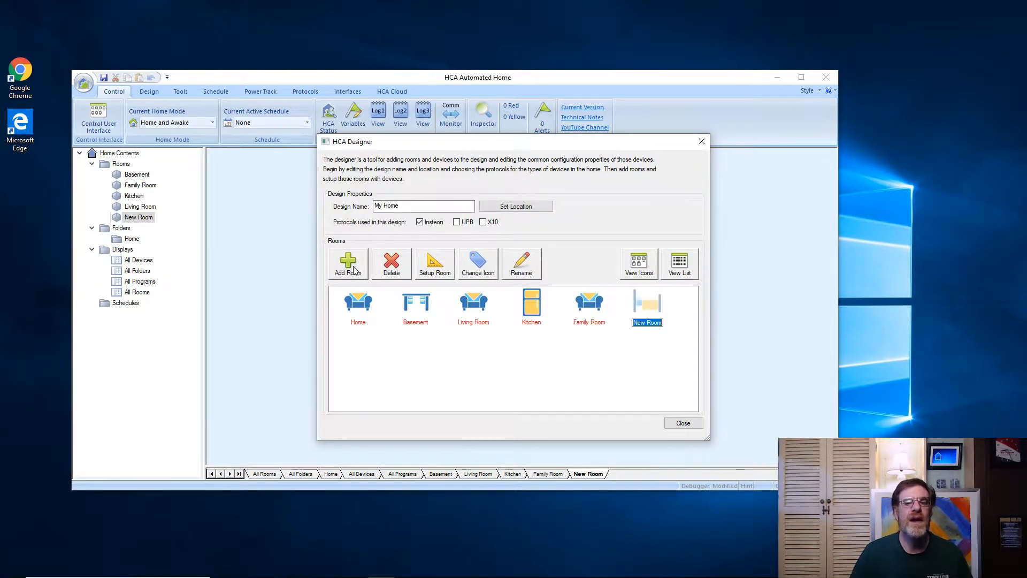
{"action": "type", "text": "Garage"}
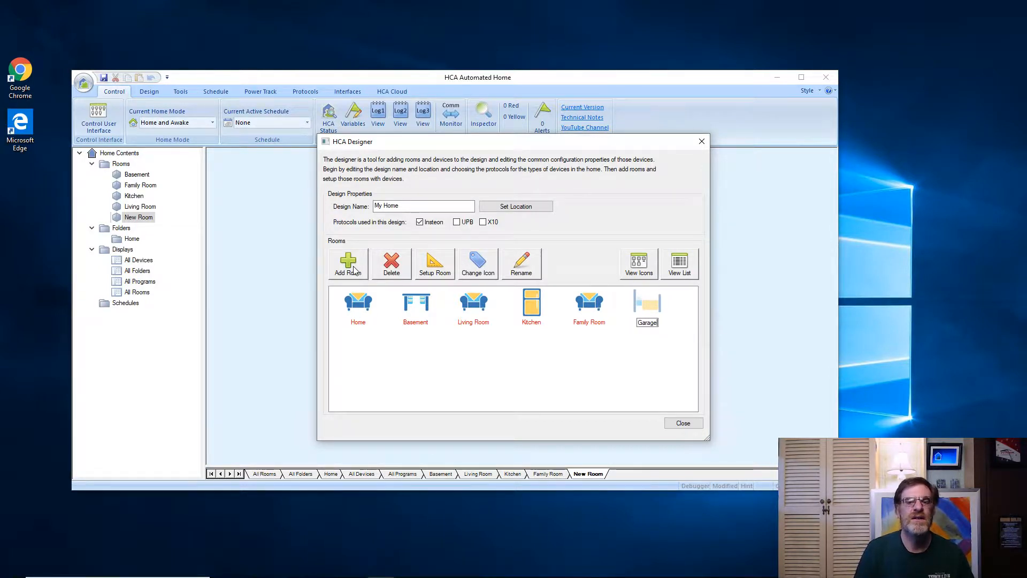
{"action": "key", "text": "Return"}
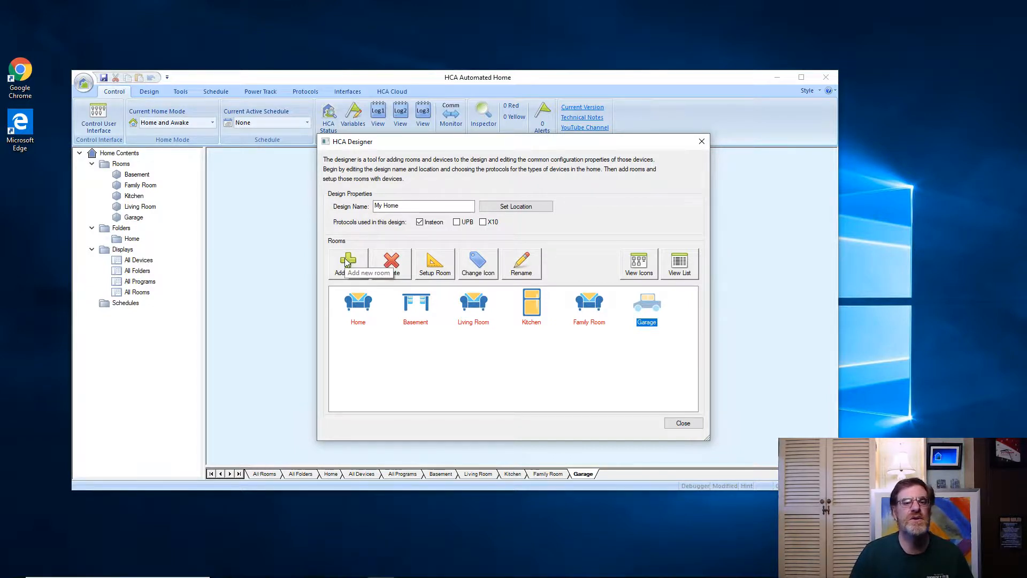
Step: Add a room named "Upstairs Hallway" to the design
{"action": "left_click", "coordinate": [347, 261]}
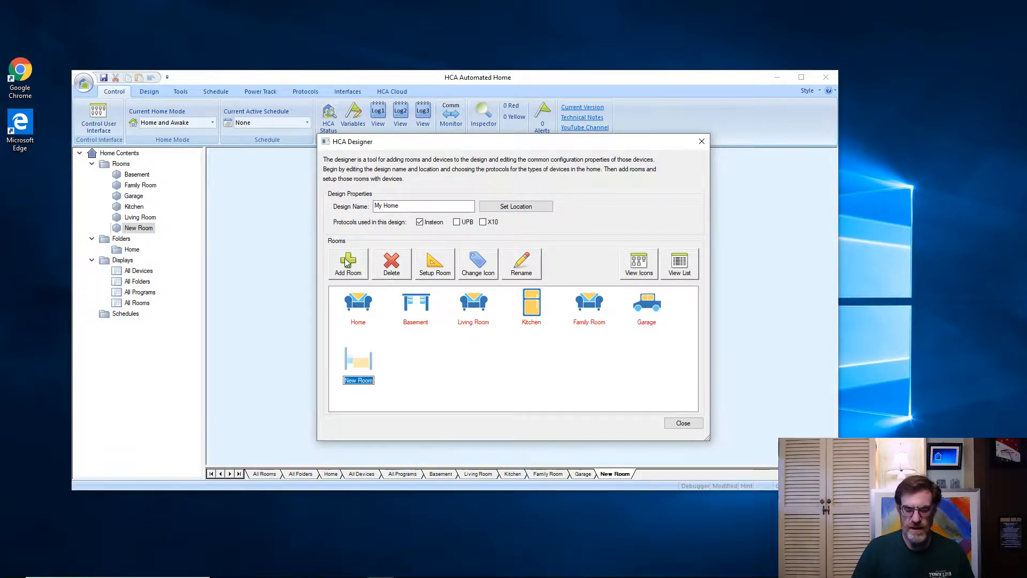
{"action": "key", "text": "BackSpace"}
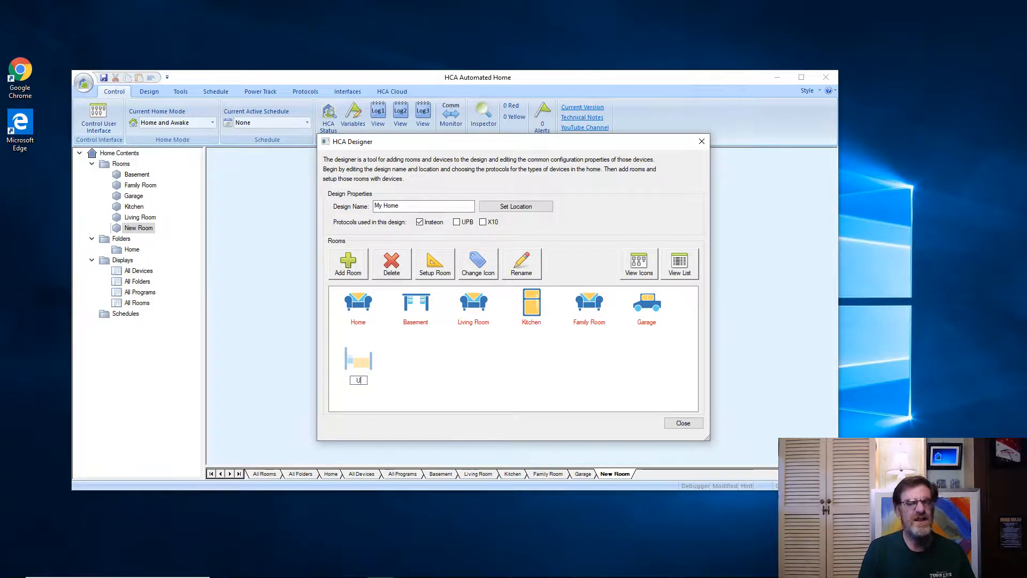
{"action": "type", "text": "rs Hallwa"}
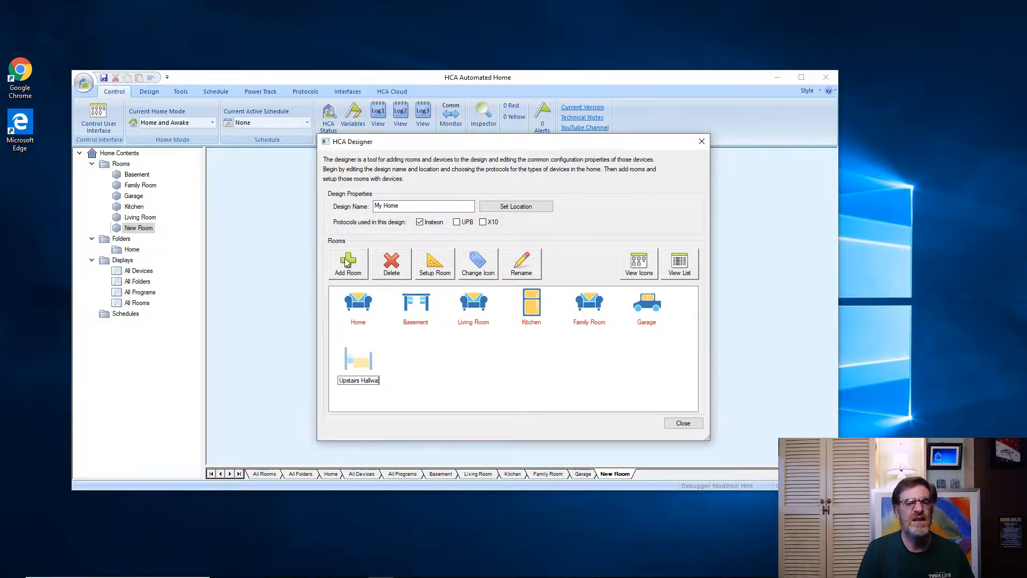
{"action": "type", "text": "y"}
{"action": "key", "text": "Return"}
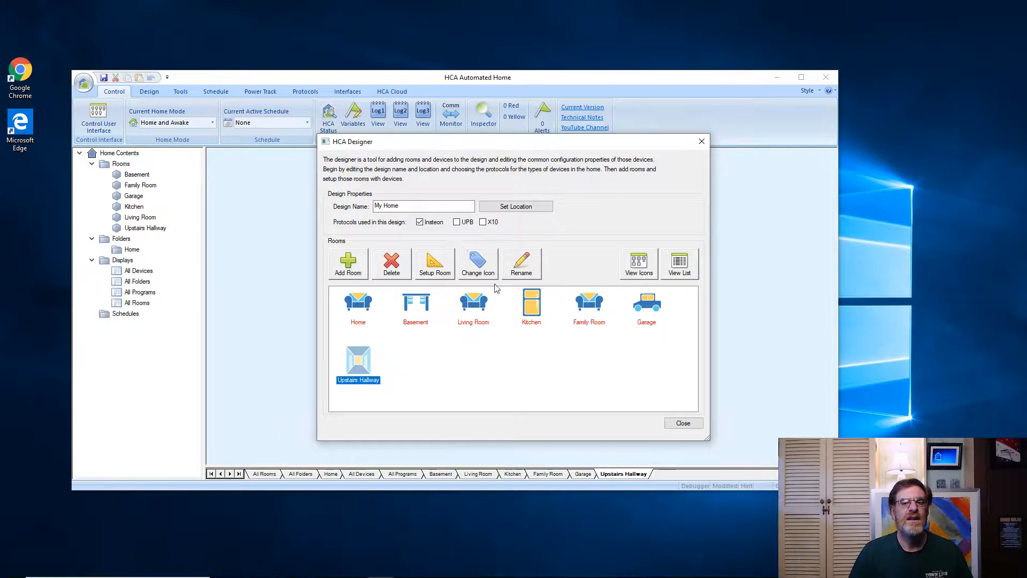
Step: Add a room named "Upstars Bathroom" to the design
{"action": "left_click", "coordinate": [348, 270]}
{"action": "key", "text": "BackSpace"}
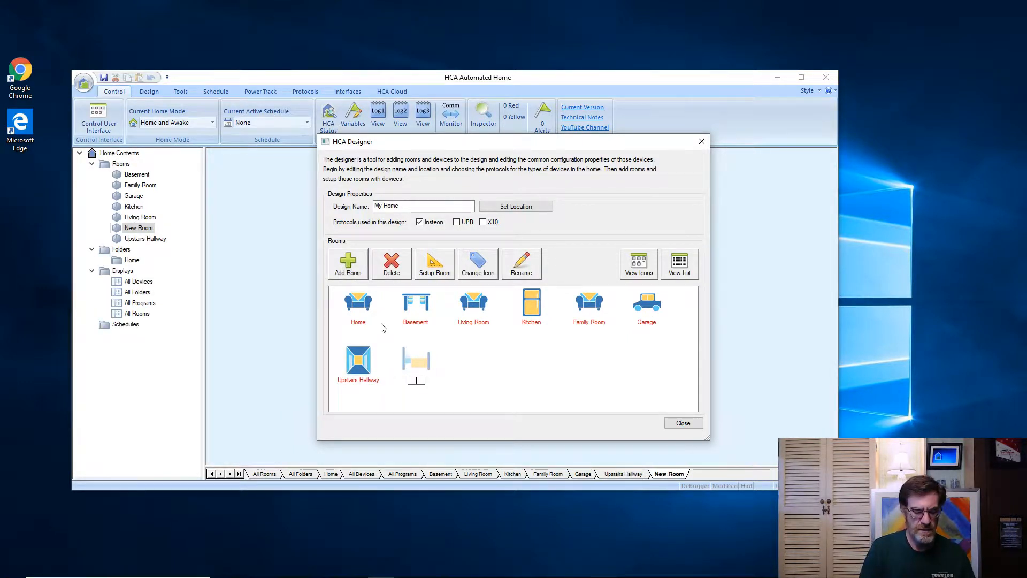
{"action": "type", "text": "Upstair"}
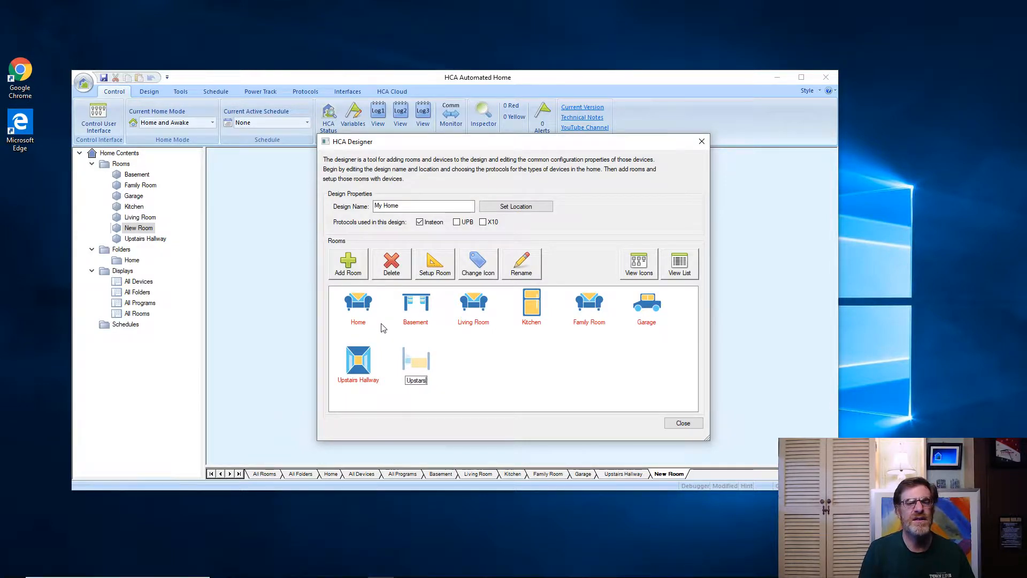
{"action": "type", "text": " Bathroom"}
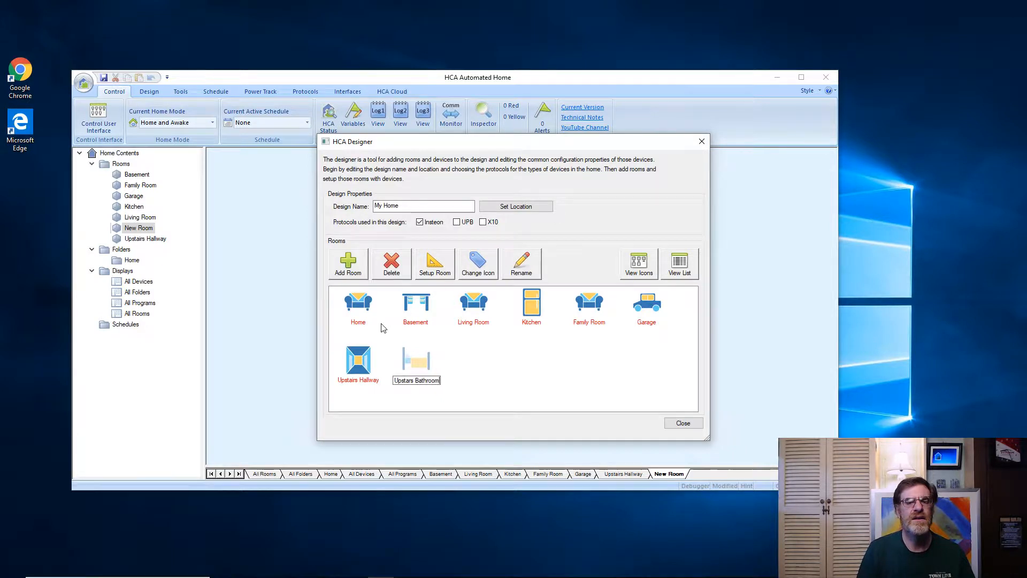
{"action": "key", "text": "Return"}
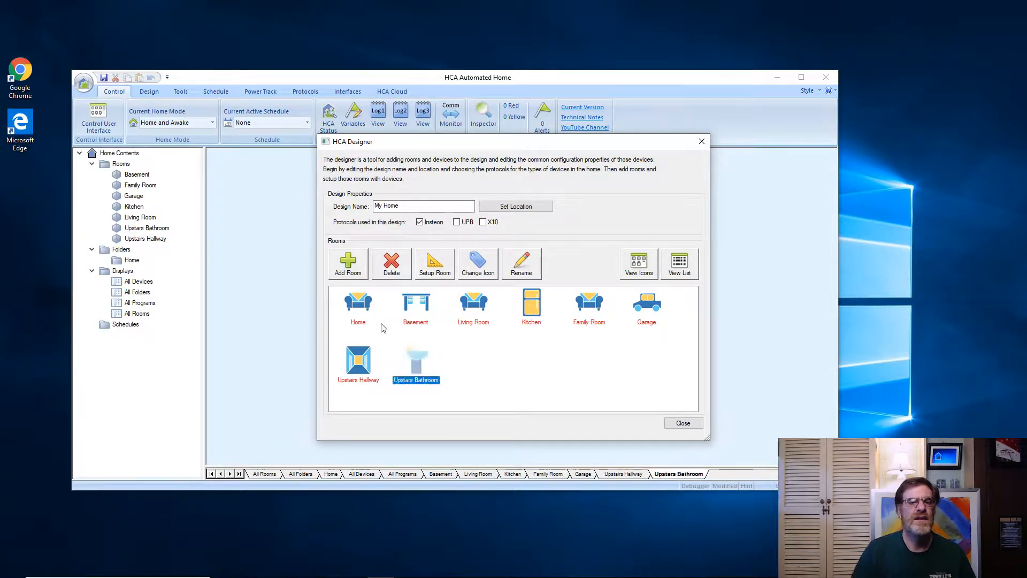
Step: Add a room named "Downstairs Bathroom" to the design
{"action": "left_click", "coordinate": [353, 263]}
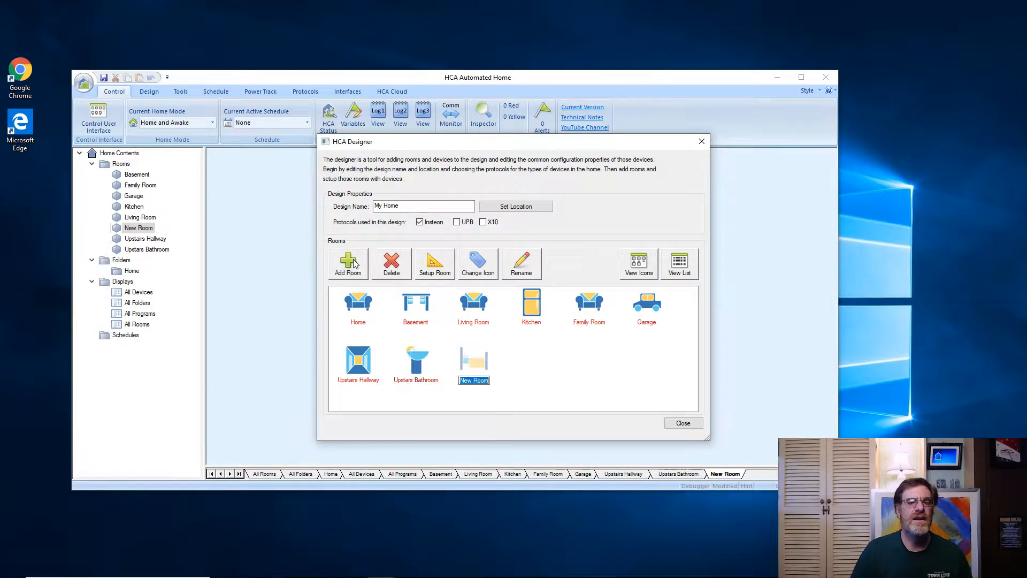
{"action": "key", "text": "BackSpace"}
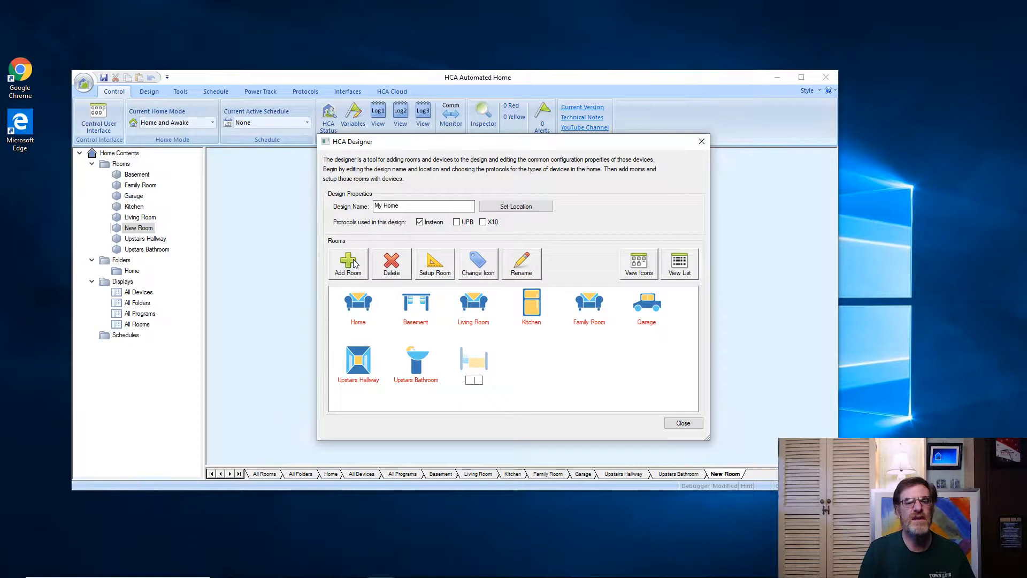
{"action": "type", "text": "Downstair"}
{"action": "key", "text": "BackSpace"}
{"action": "key", "text": "BackSpace"}
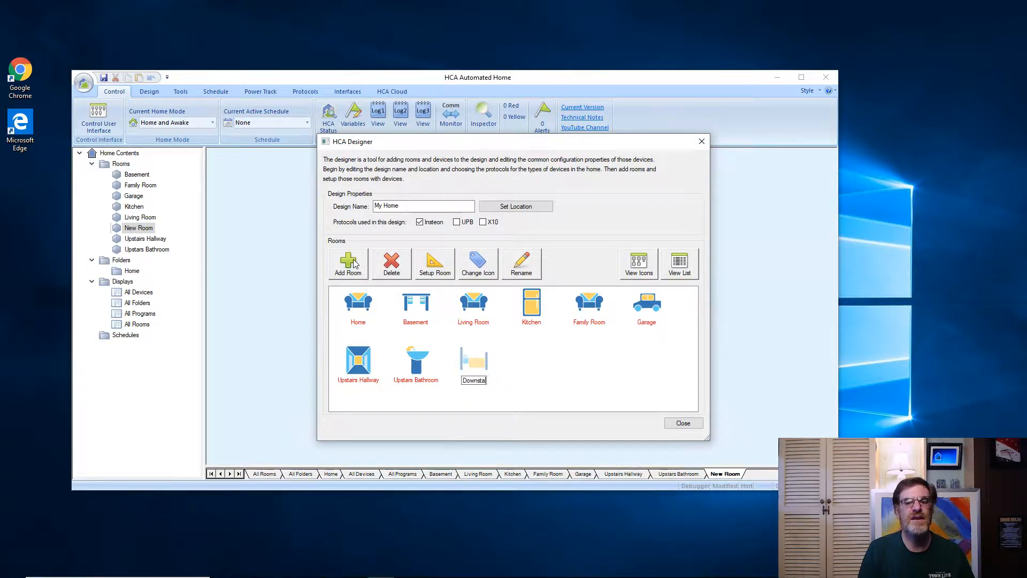
{"action": "type", "text": "irs Bathroom"}
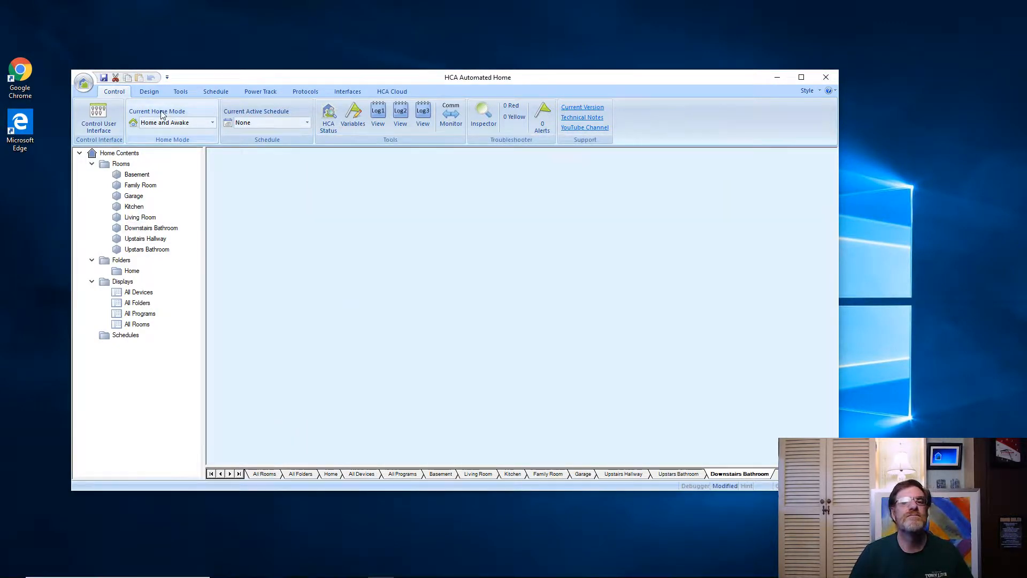
{"action": "left_click", "coordinate": [89, 87]}
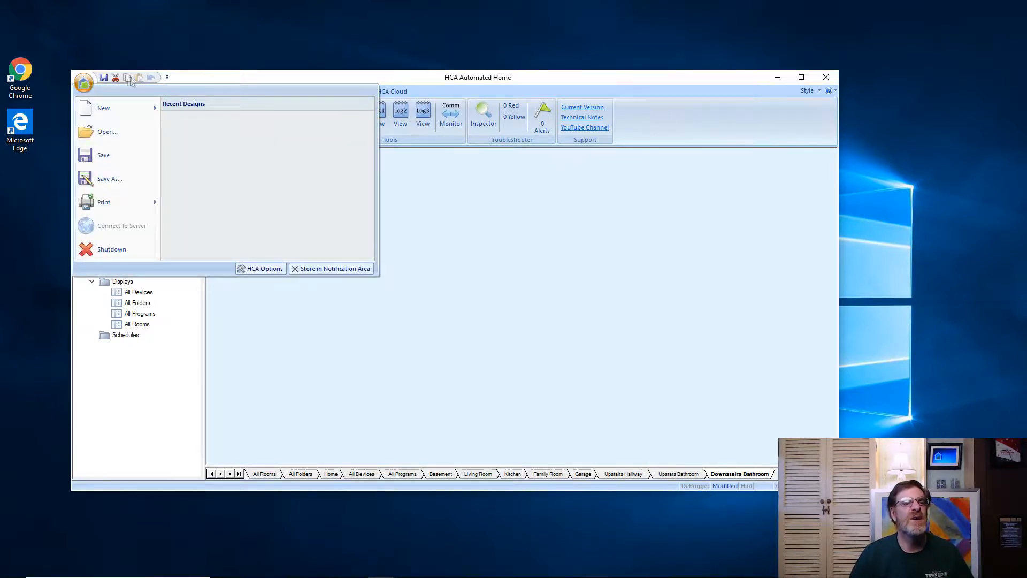
{"action": "left_click", "coordinate": [221, 79]}
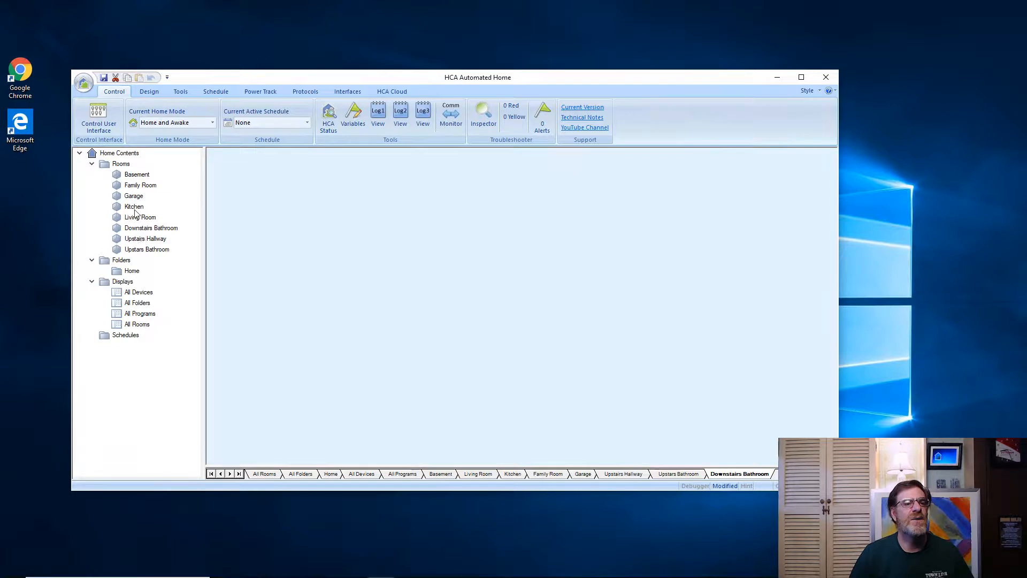
Step: Examine the All Devices, All Folders, All Programs and All Rooms displays, plus the Basement room and its available actions
{"action": "left_click", "coordinate": [136, 293]}
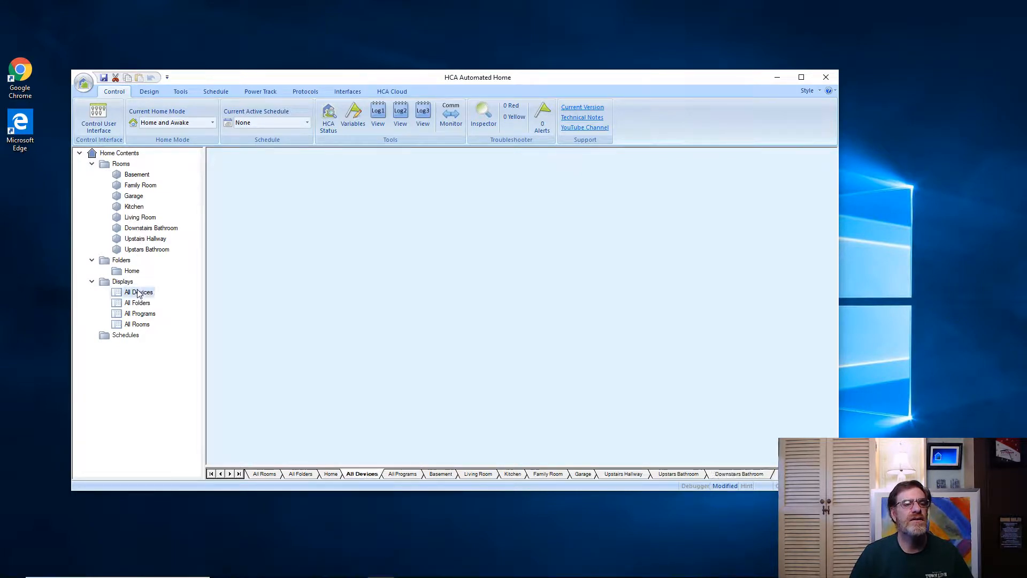
{"action": "left_click", "coordinate": [135, 304]}
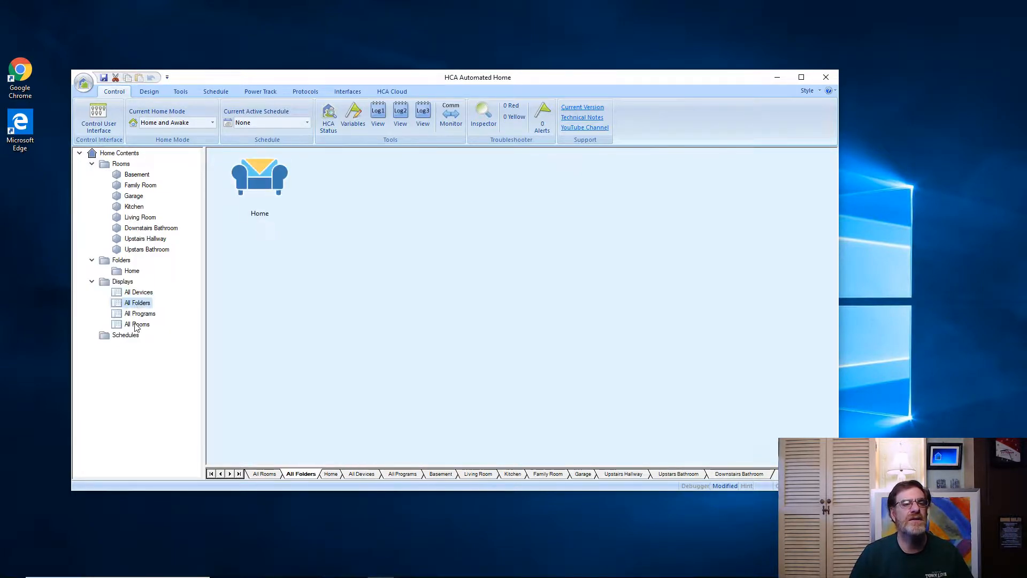
{"action": "left_click", "coordinate": [142, 315]}
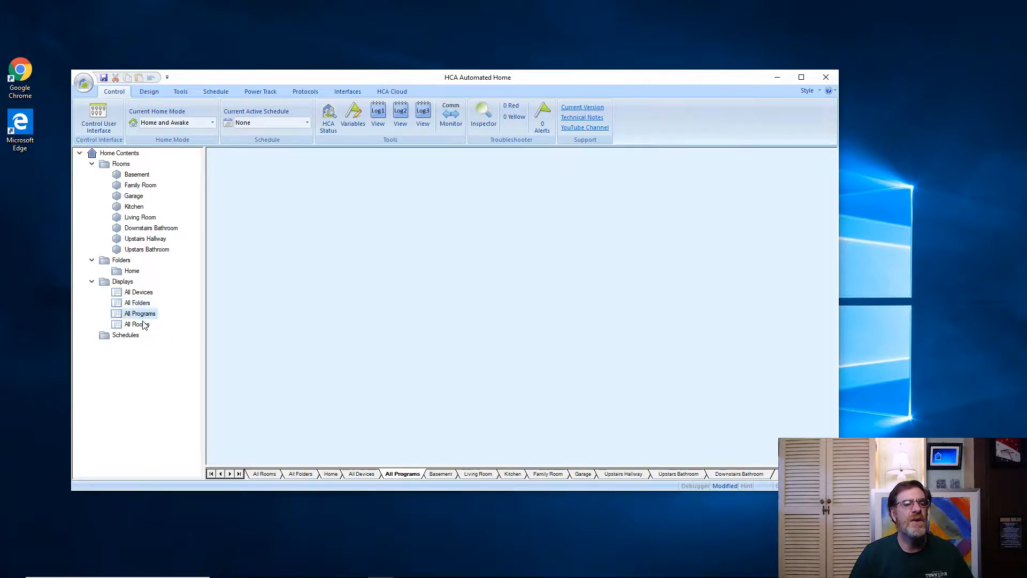
{"action": "left_click", "coordinate": [143, 325]}
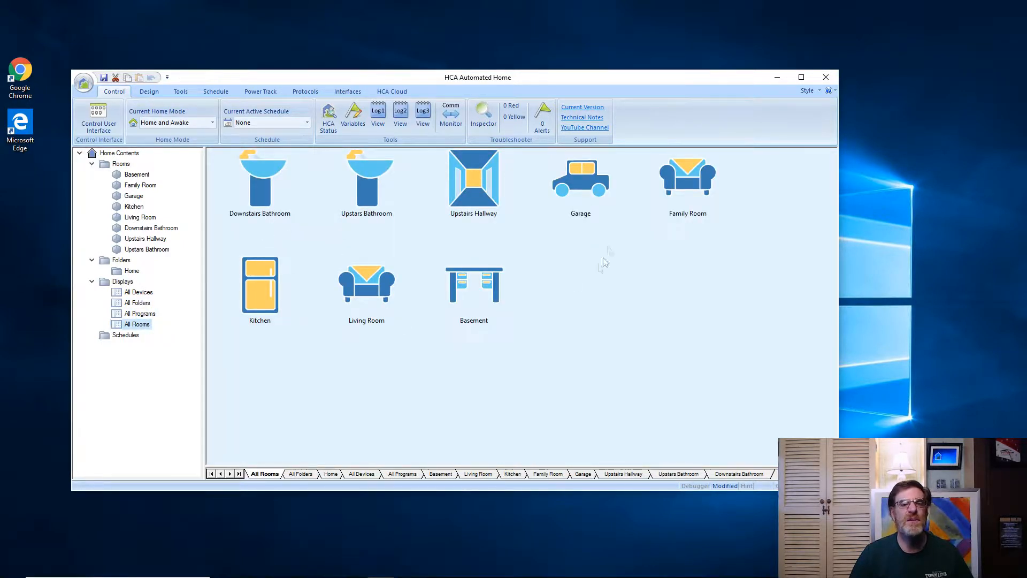
{"action": "left_click", "coordinate": [137, 175]}
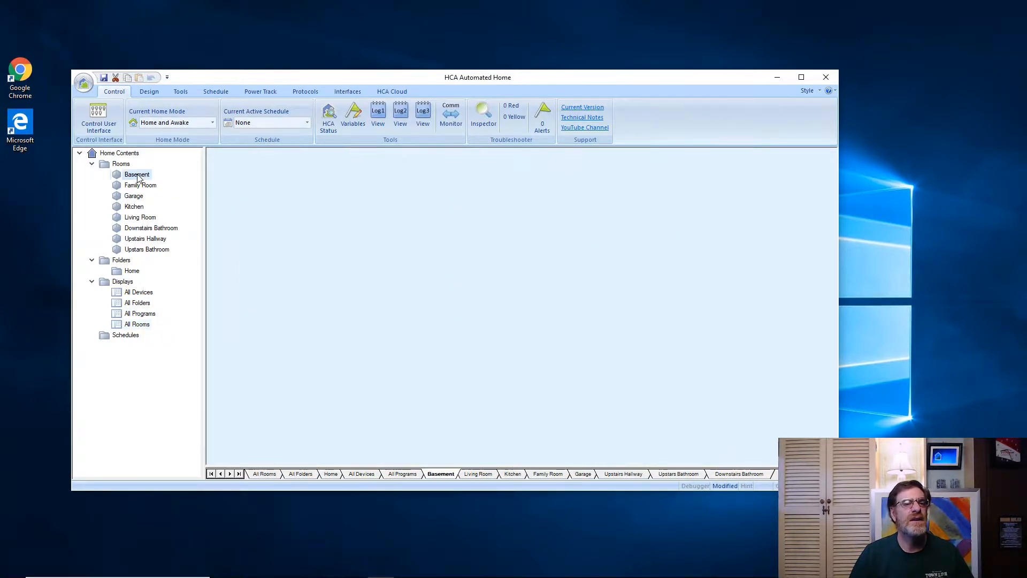
{"action": "right_click", "coordinate": [139, 178]}
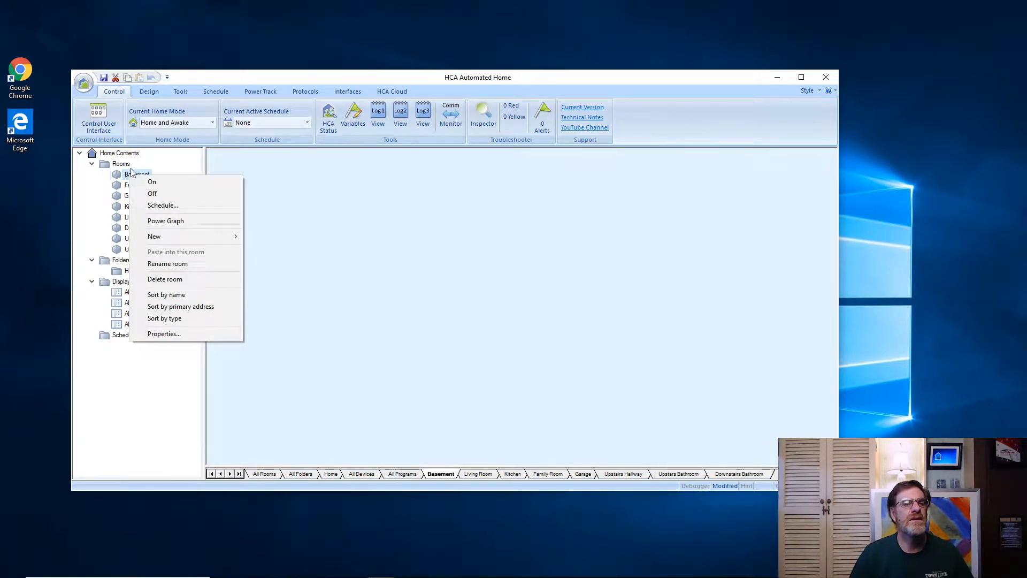
{"action": "left_click", "coordinate": [127, 166]}
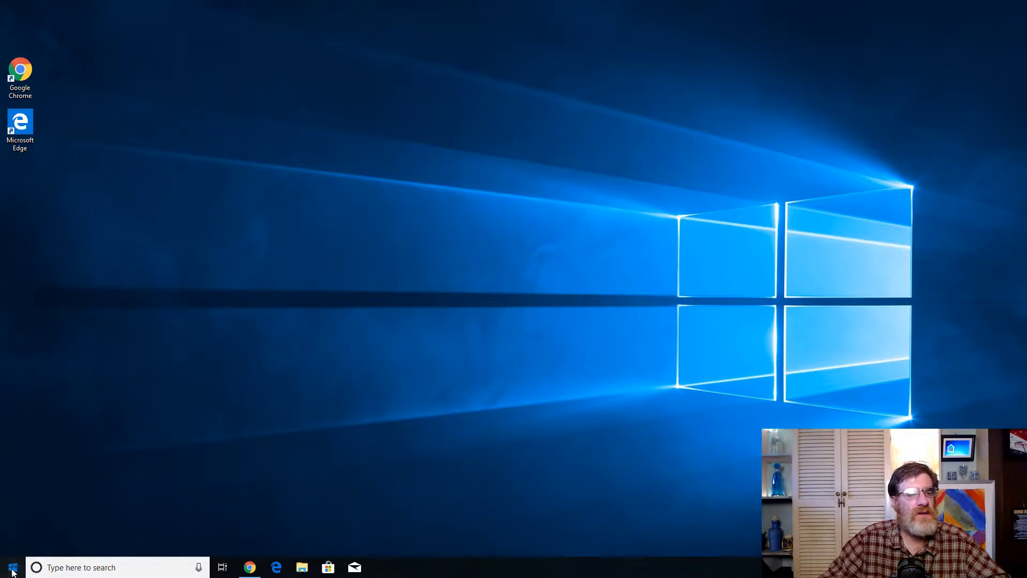
Step: Start the HCA Server application from the Advanced Quonset Technology programs
{"action": "left_click", "coordinate": [13, 567]}
{"action": "left_click", "coordinate": [103, 284]}
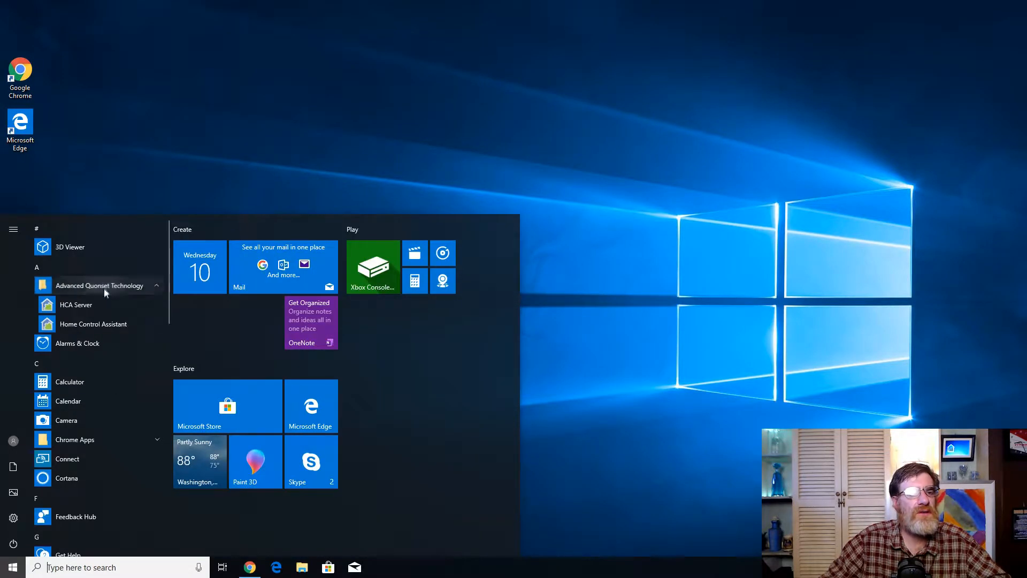
{"action": "left_click", "coordinate": [102, 305]}
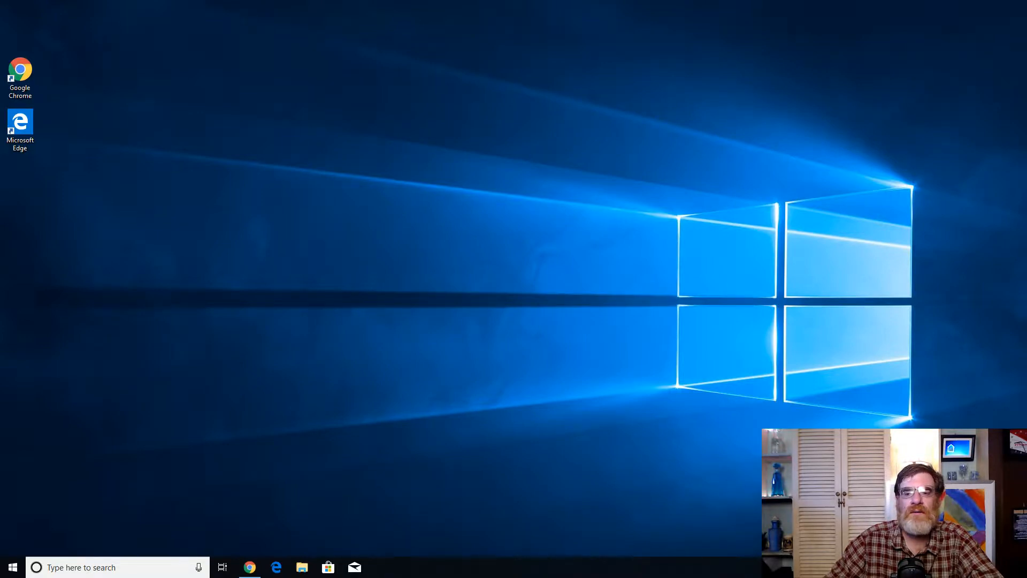
Step: Open the HCA Automated Home design file from the HCA documents folder in HCA Server
{"action": "left_click", "coordinate": [21, 23]}
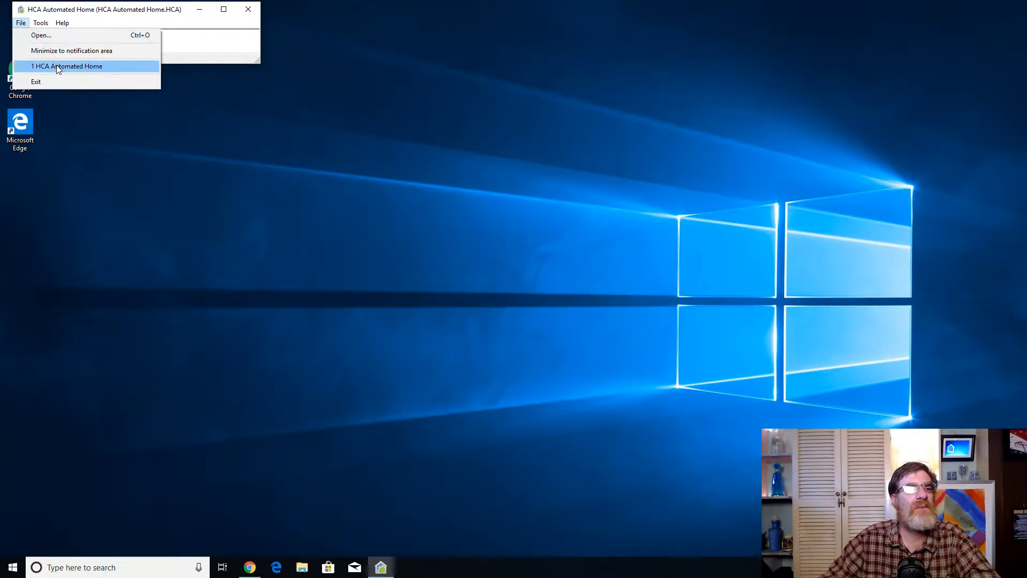
{"action": "left_click", "coordinate": [51, 37]}
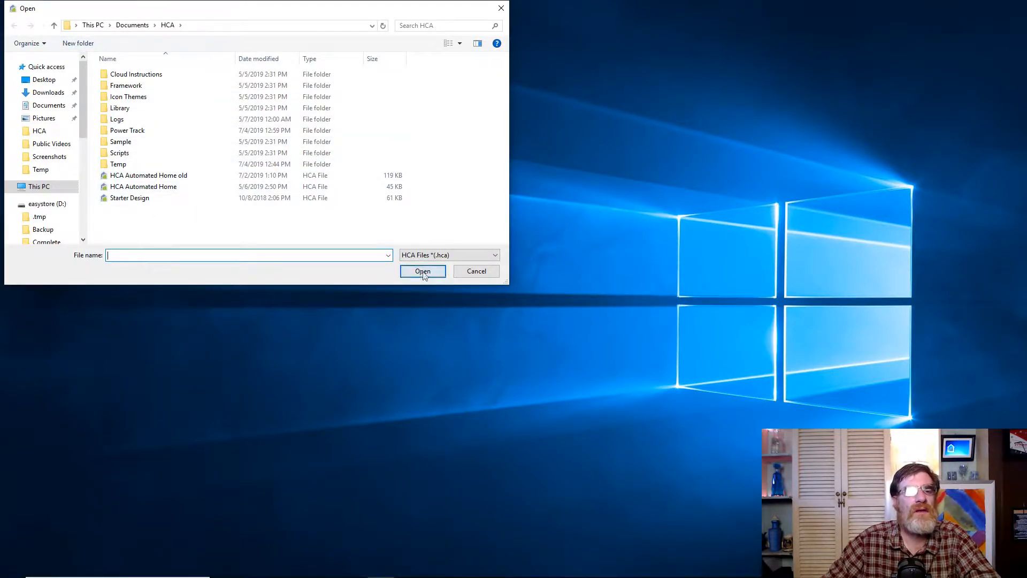
{"action": "left_click", "coordinate": [192, 194]}
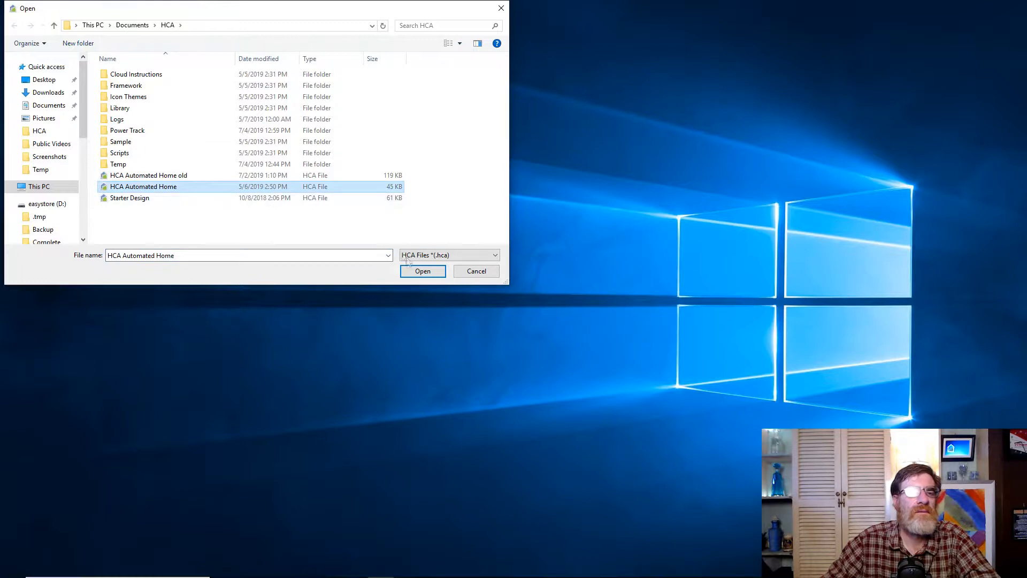
{"action": "left_click", "coordinate": [423, 273]}
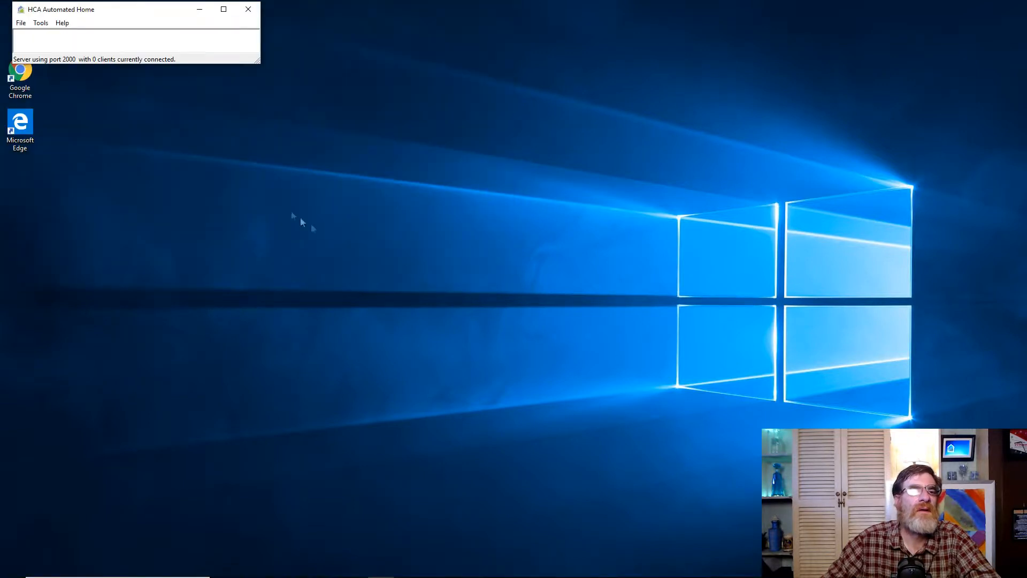
Step: Examine the HCA startup, hardware and legacy options, including the supported interface types and the Insteon Hub model 2242-222 support setting
{"action": "left_click", "coordinate": [47, 25]}
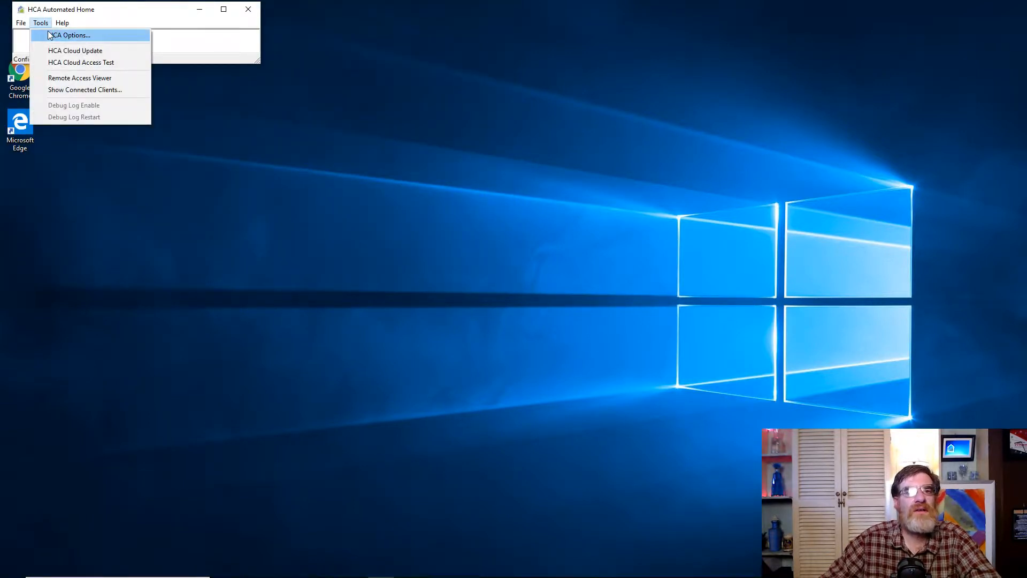
{"action": "left_click", "coordinate": [49, 35]}
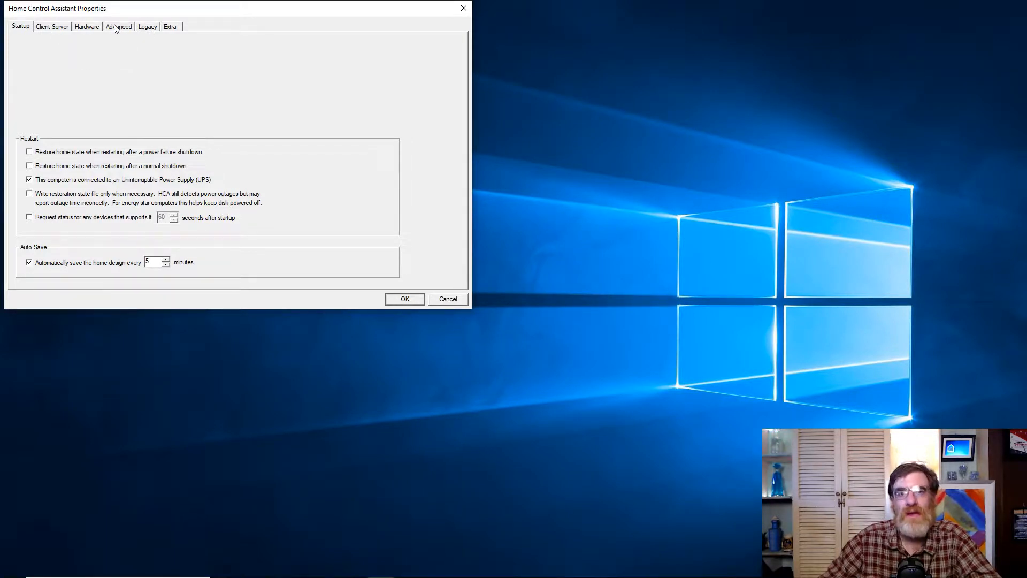
{"action": "left_click", "coordinate": [147, 27]}
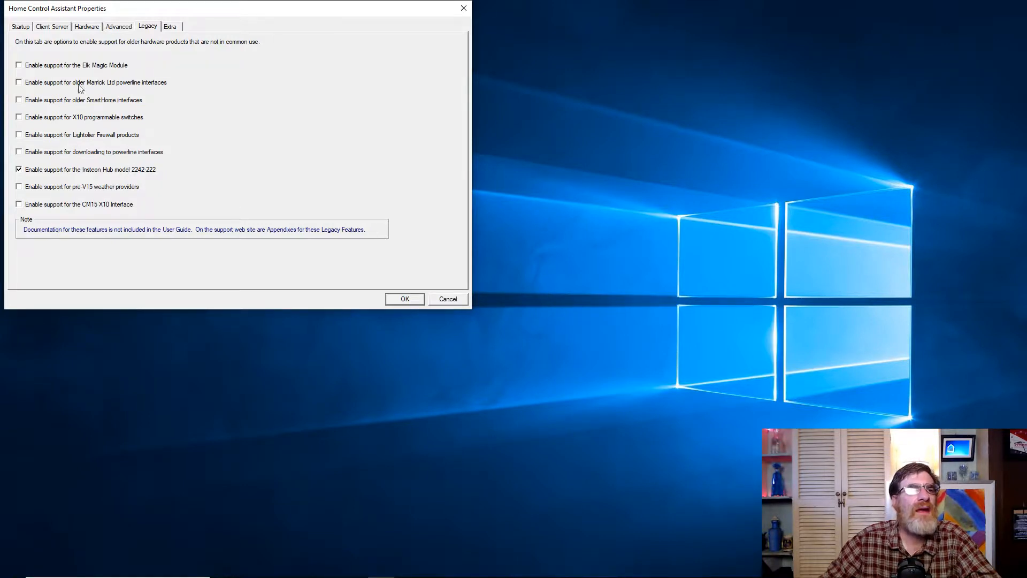
{"action": "left_click", "coordinate": [87, 26]}
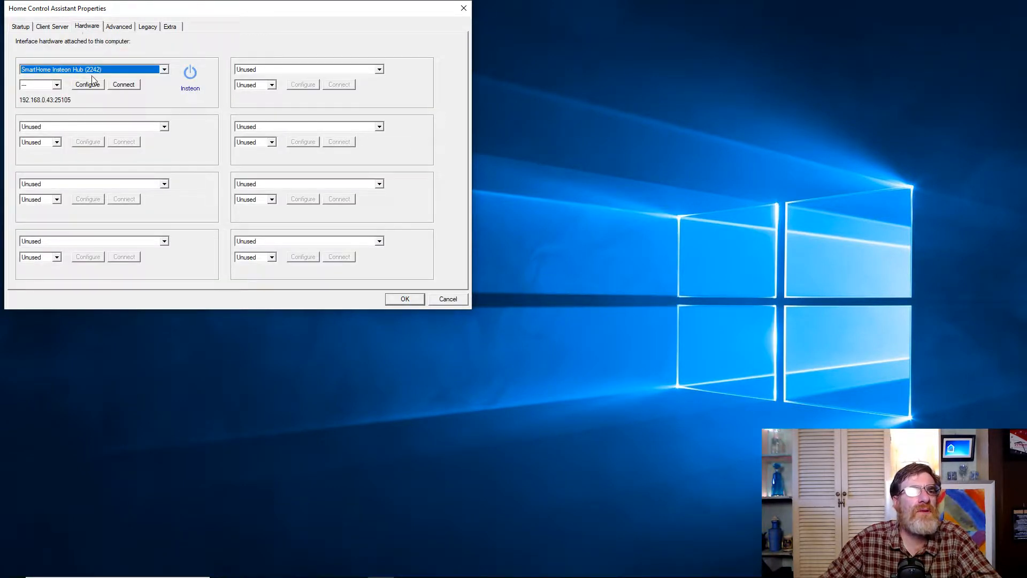
{"action": "left_click", "coordinate": [166, 127]}
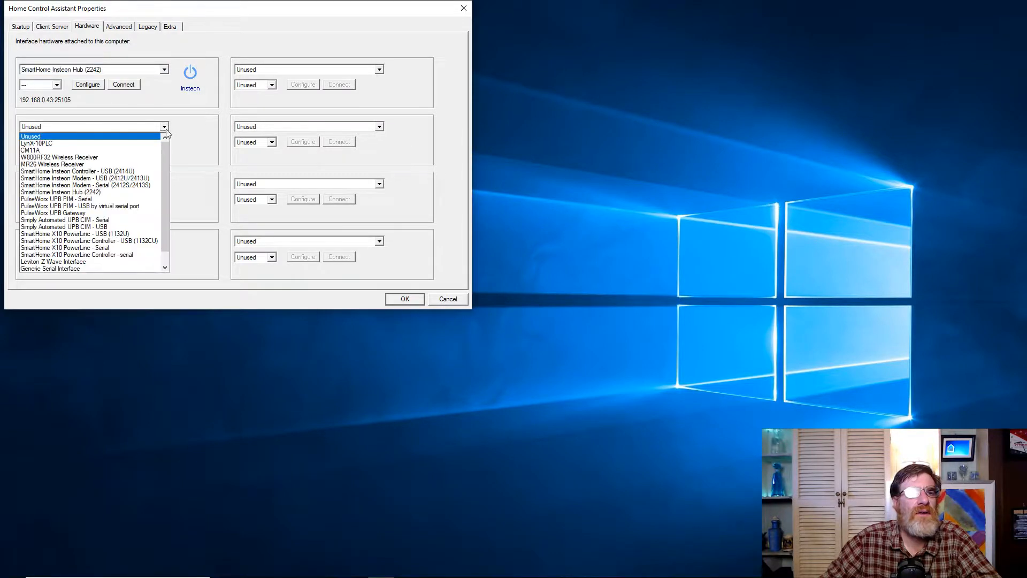
{"action": "scroll", "coordinate": [107, 187], "scroll_direction": "down", "scroll_amount": 1}
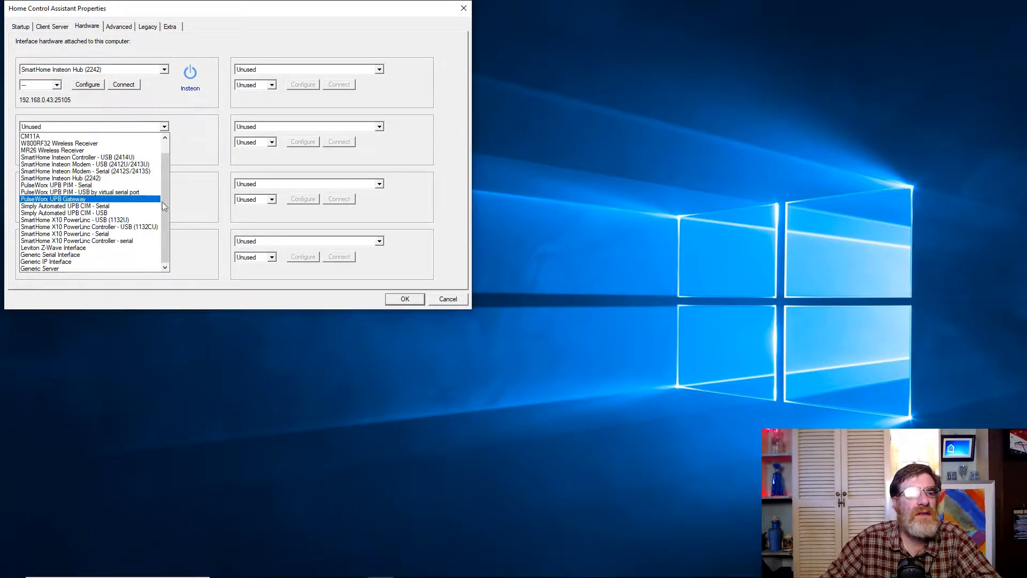
{"action": "left_click_drag", "start_coordinate": [166, 207], "coordinate": [163, 162]}
{"action": "scroll", "coordinate": [163, 162], "scroll_direction": "down", "scroll_amount": 1}
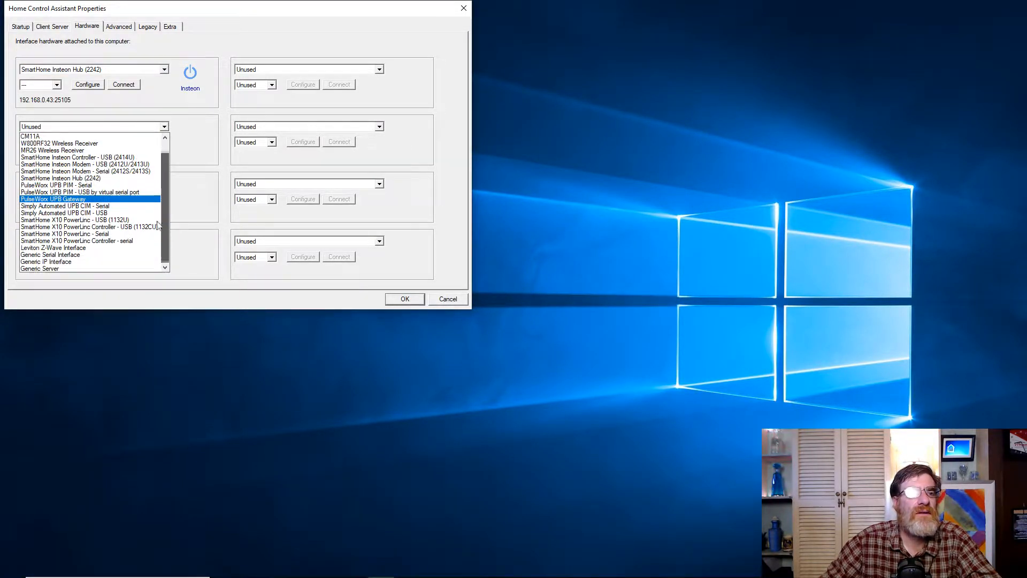
{"action": "left_click", "coordinate": [155, 31]}
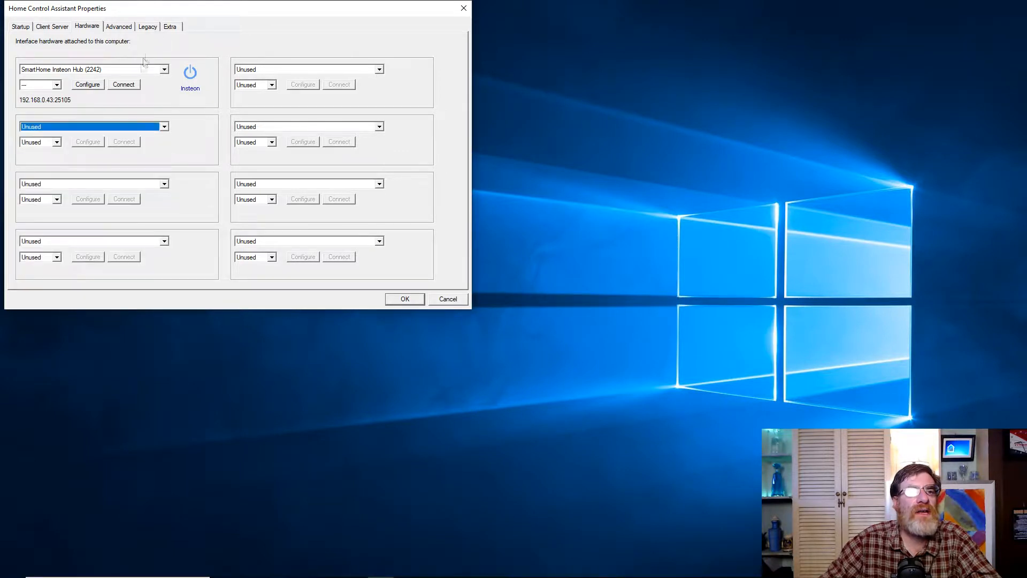
{"action": "left_click", "coordinate": [147, 27]}
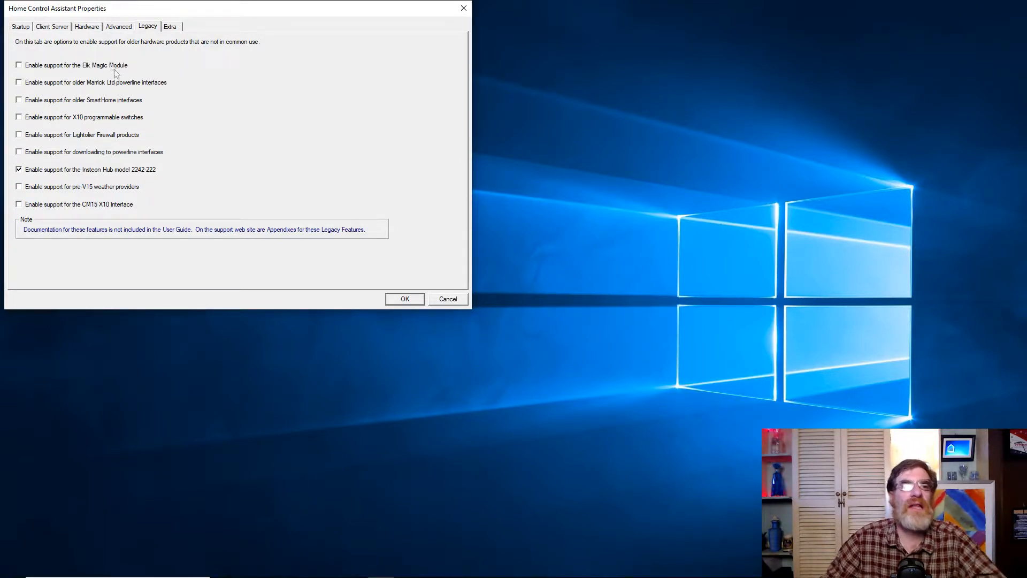
Step: Keep SmartHome Insteon Hub (2242) as the first hardware interface and open its configuration
{"action": "left_click", "coordinate": [87, 27]}
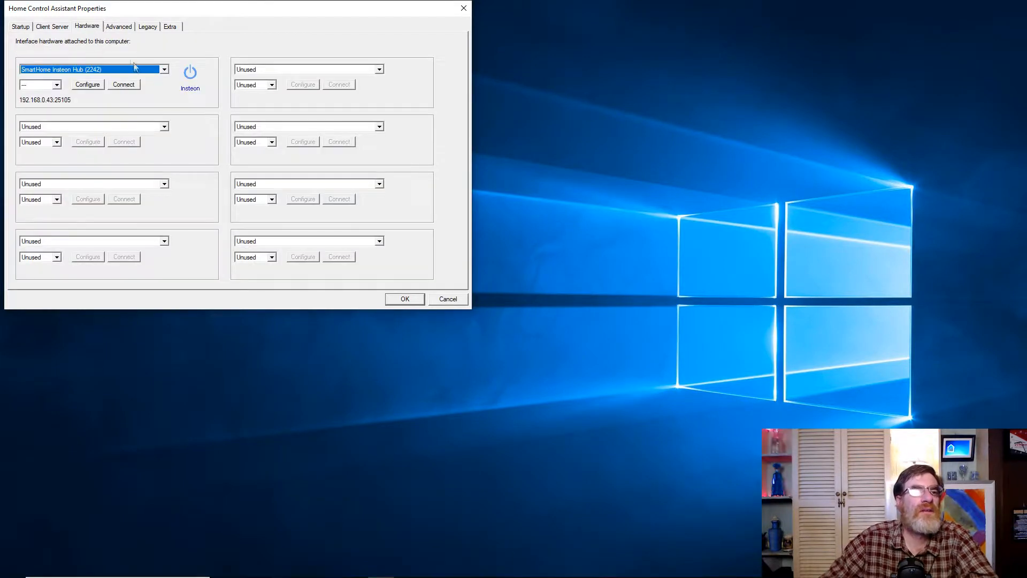
{"action": "left_click", "coordinate": [165, 70]}
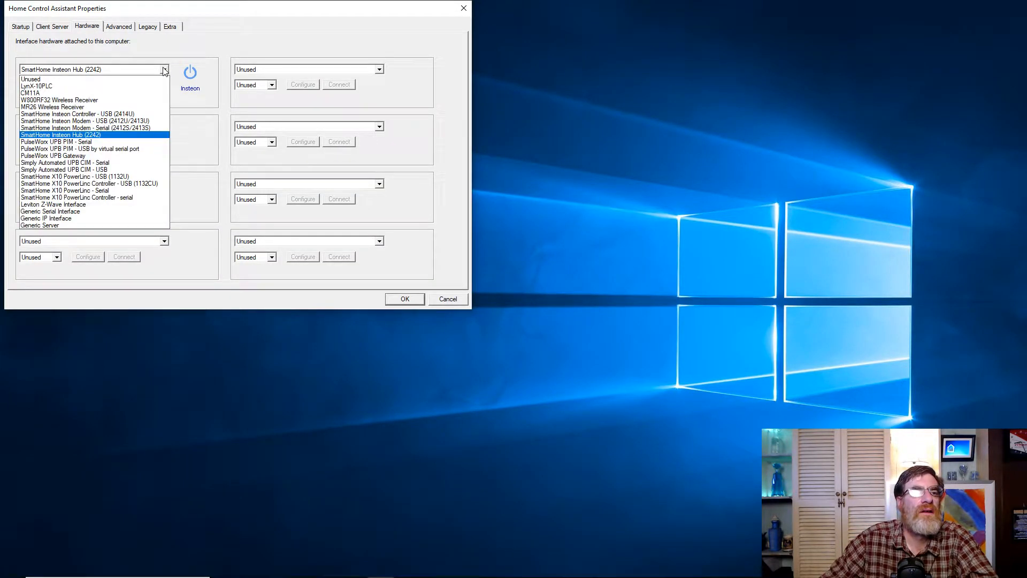
{"action": "left_click", "coordinate": [102, 74]}
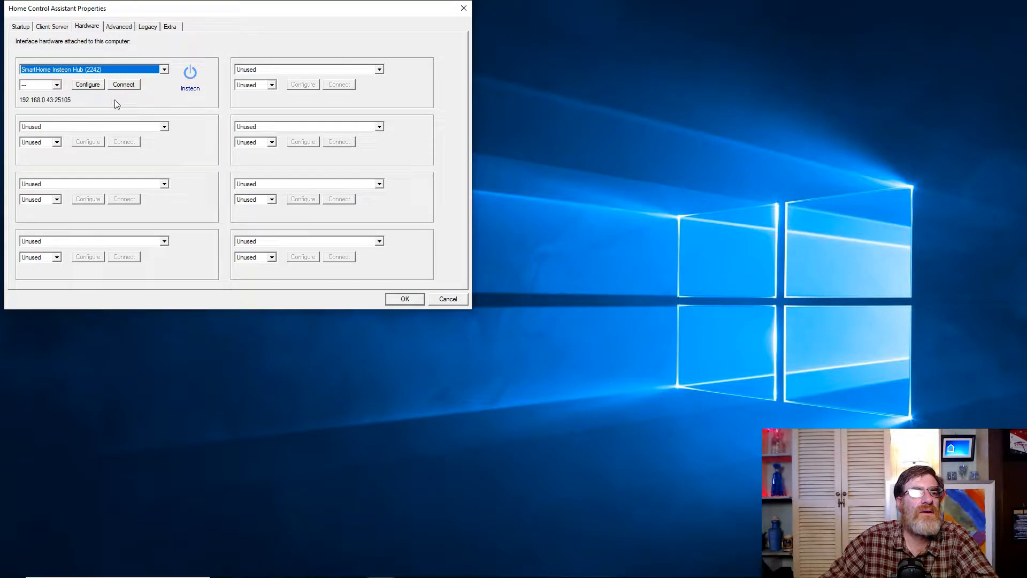
{"action": "left_click", "coordinate": [88, 84]}
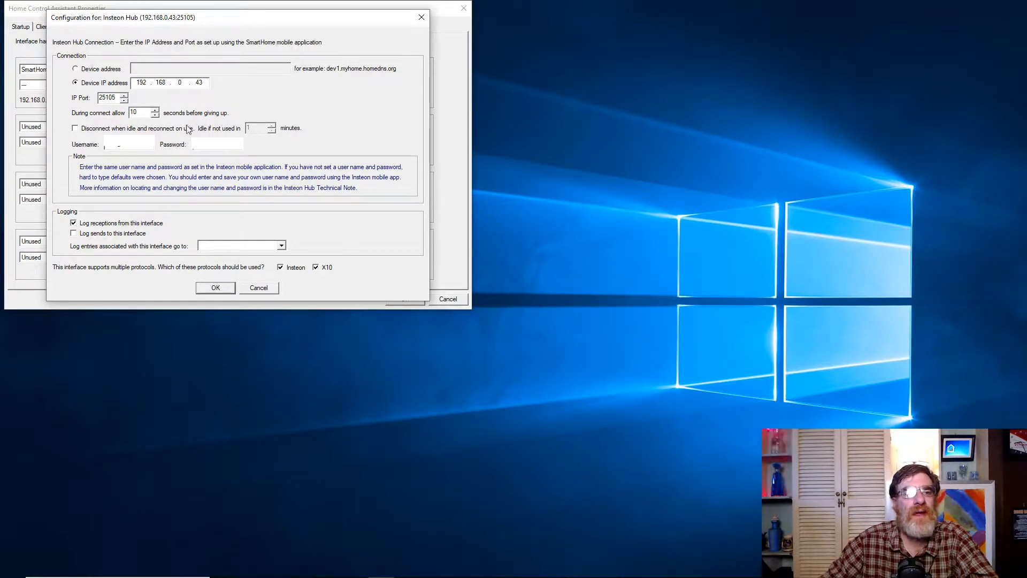
Step: Switch to Google Chrome and search the web for "advanced ip scanner"
{"action": "mouse_move", "coordinate": [204, 576]}
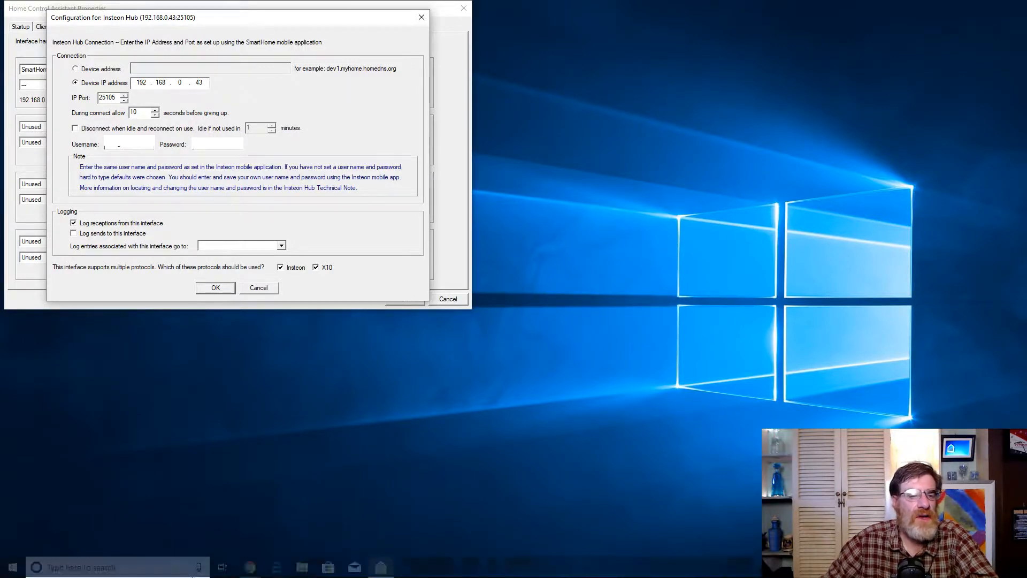
{"action": "left_click", "coordinate": [250, 568]}
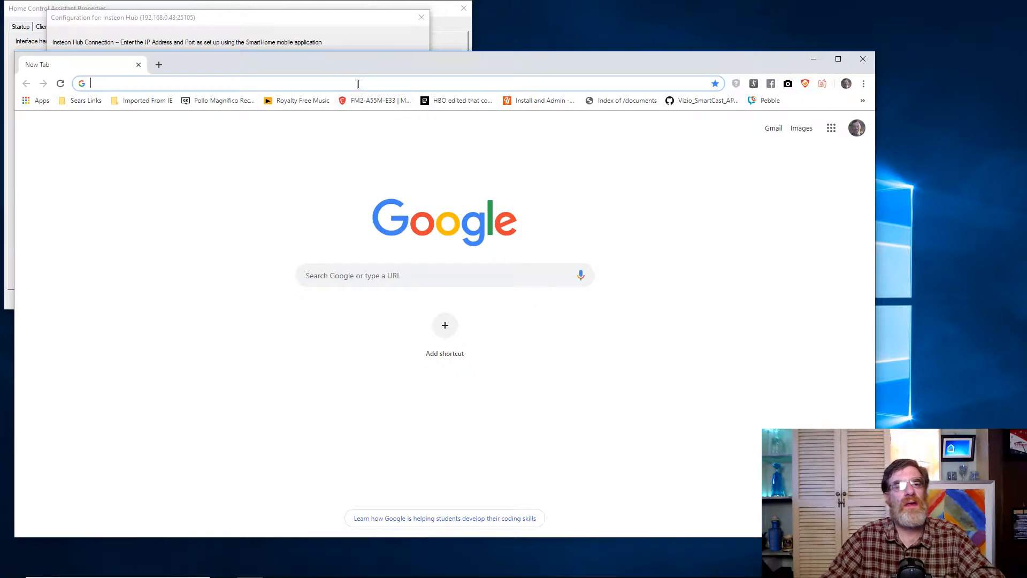
{"action": "left_click", "coordinate": [379, 277]}
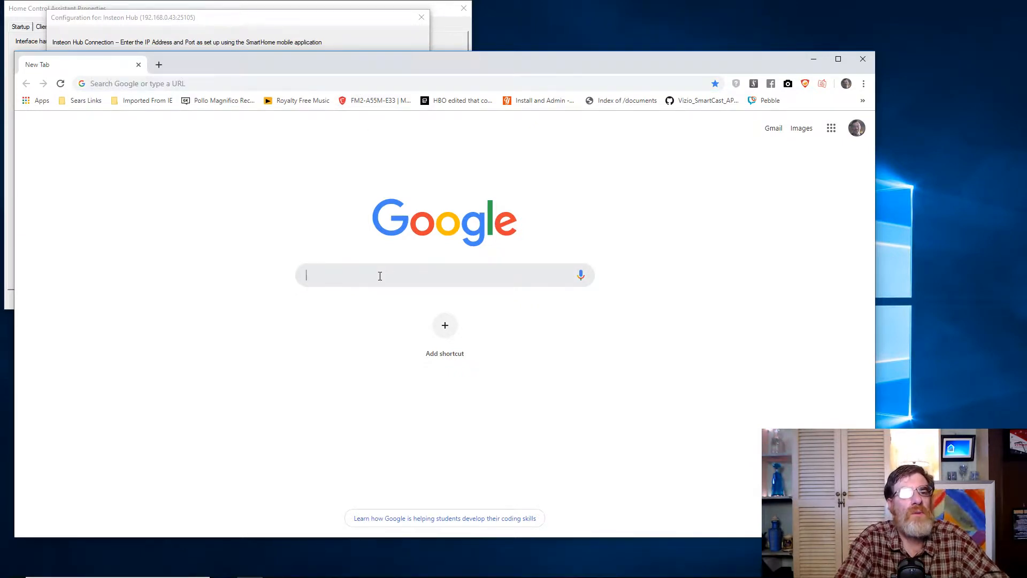
{"action": "type", "text": "advanc"}
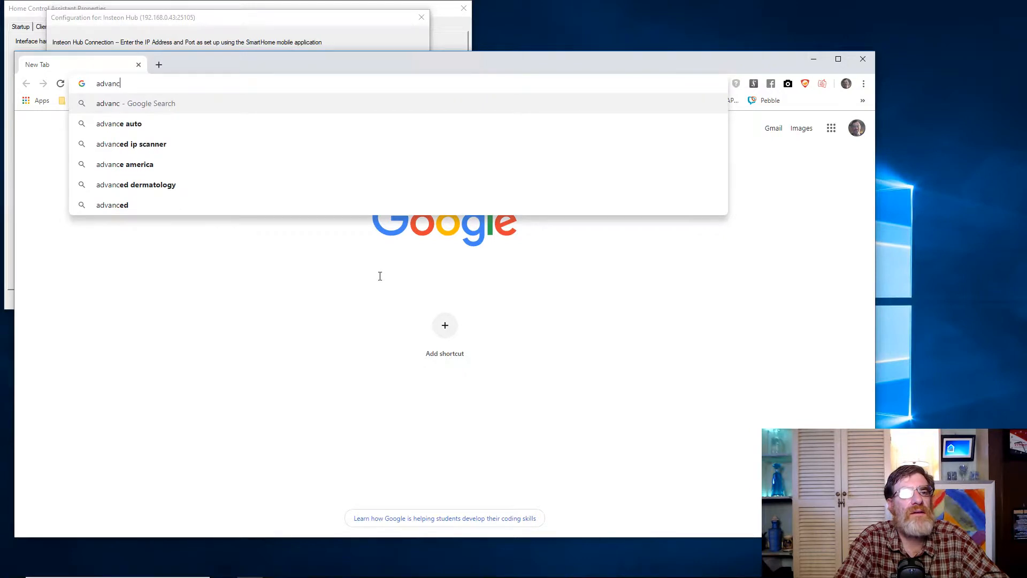
{"action": "type", "text": "ed ip"}
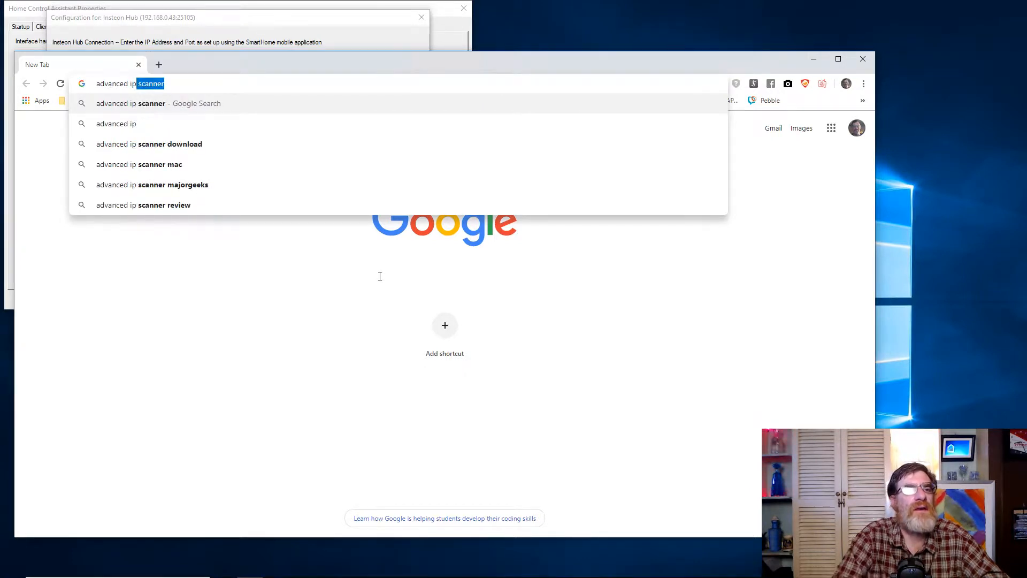
{"action": "key", "text": "Down"}
{"action": "key", "text": "Up"}
{"action": "key", "text": "Return"}
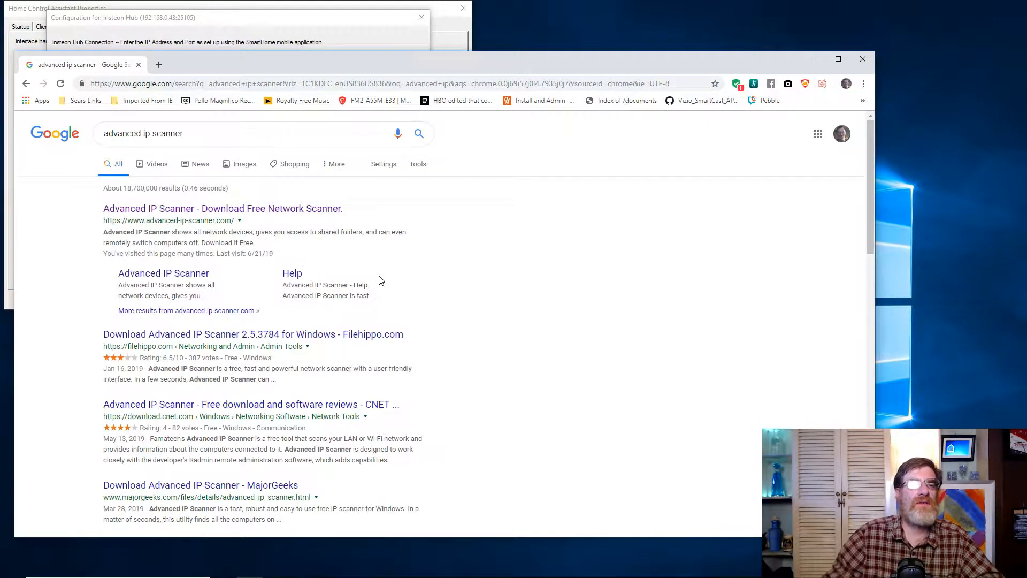
Step: Download the Advanced_IP_Scanner_2.5.3850 installer from advanced-ip-scanner.com into the Pictures folder
{"action": "left_click", "coordinate": [309, 210]}
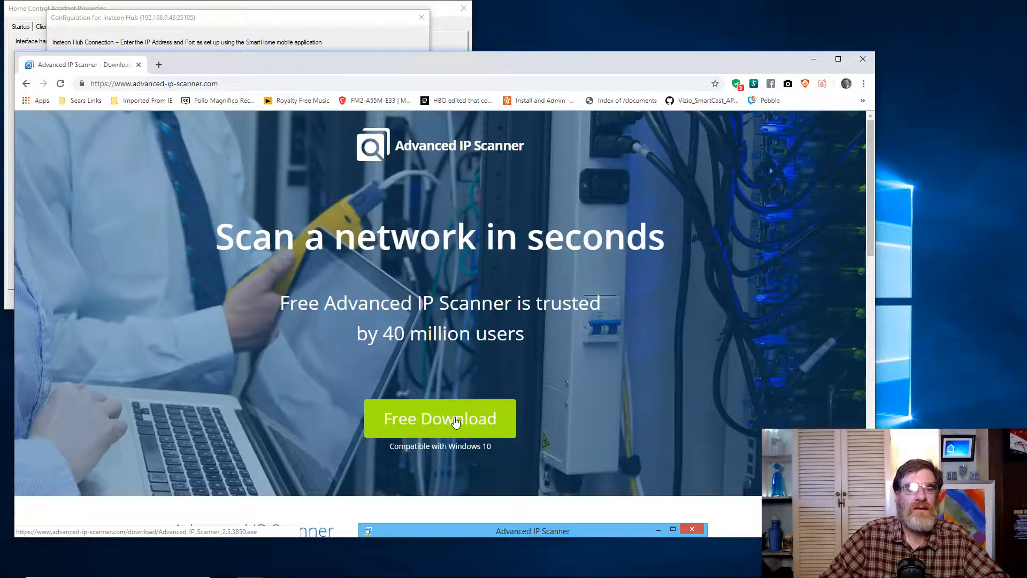
{"action": "left_click", "coordinate": [455, 421]}
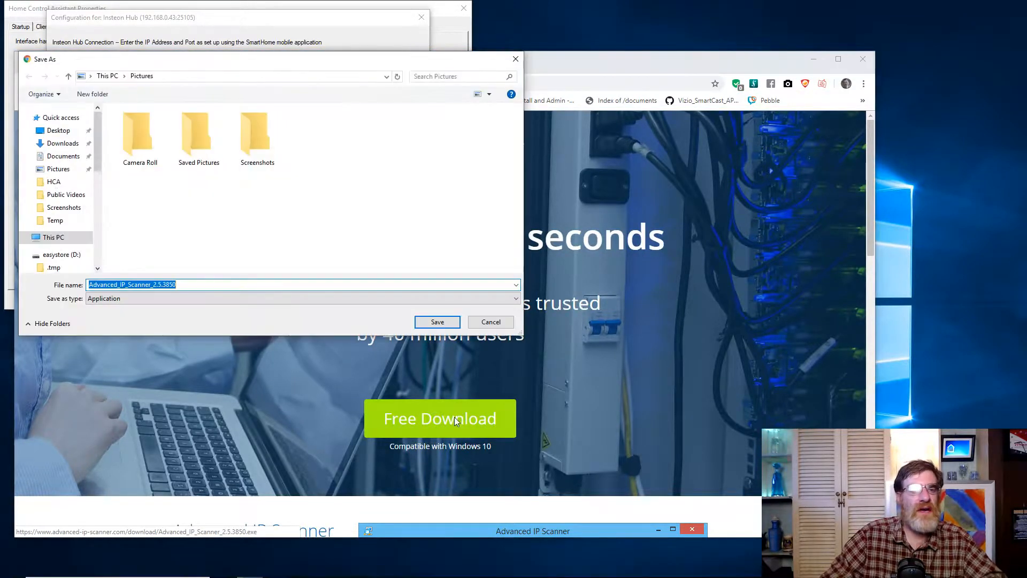
{"action": "left_click", "coordinate": [437, 322]}
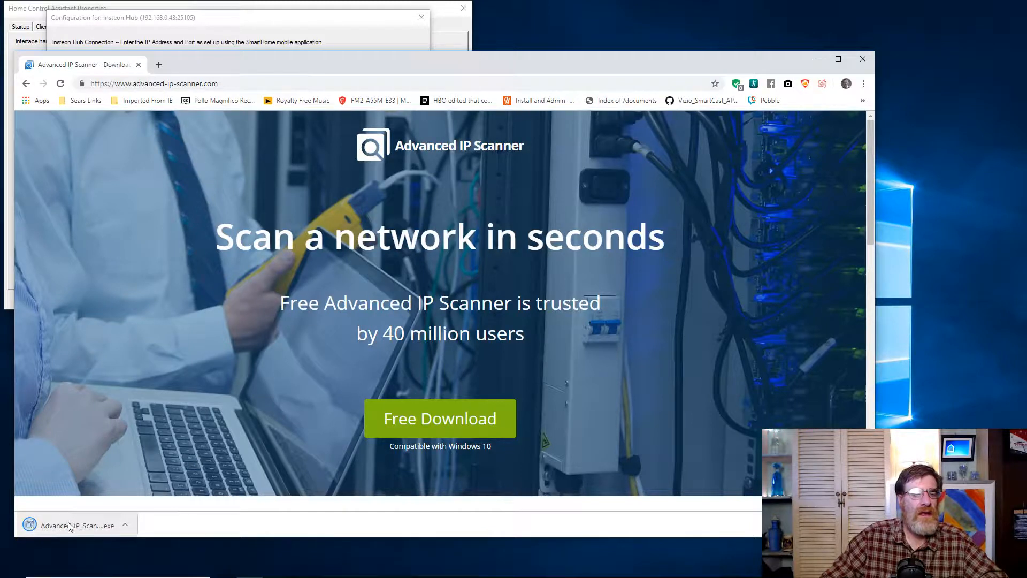
Step: Launch the downloaded Advanced IP Scanner setup in English and run its portable version without installing it
{"action": "left_click", "coordinate": [69, 525]}
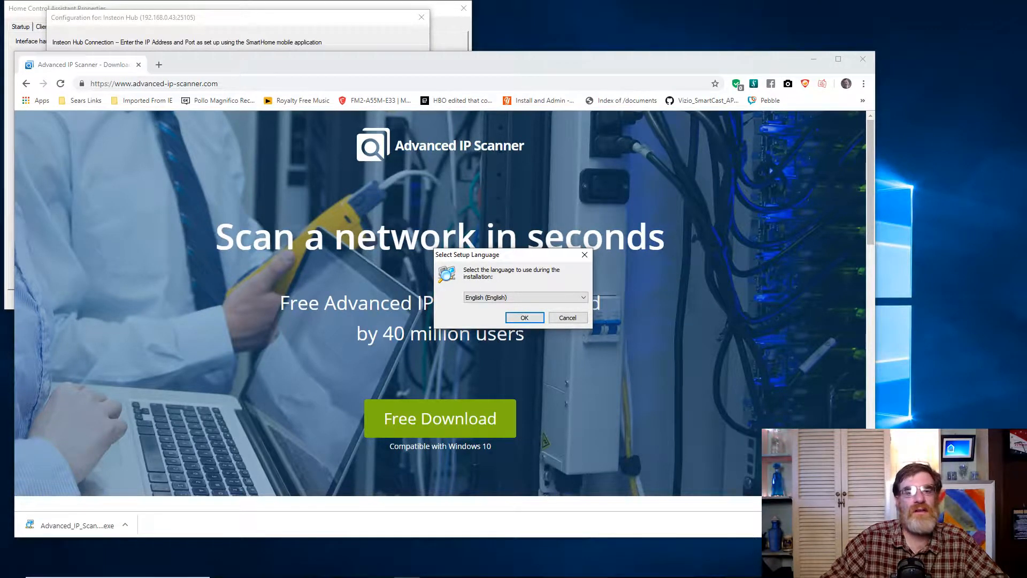
{"action": "left_click", "coordinate": [524, 318]}
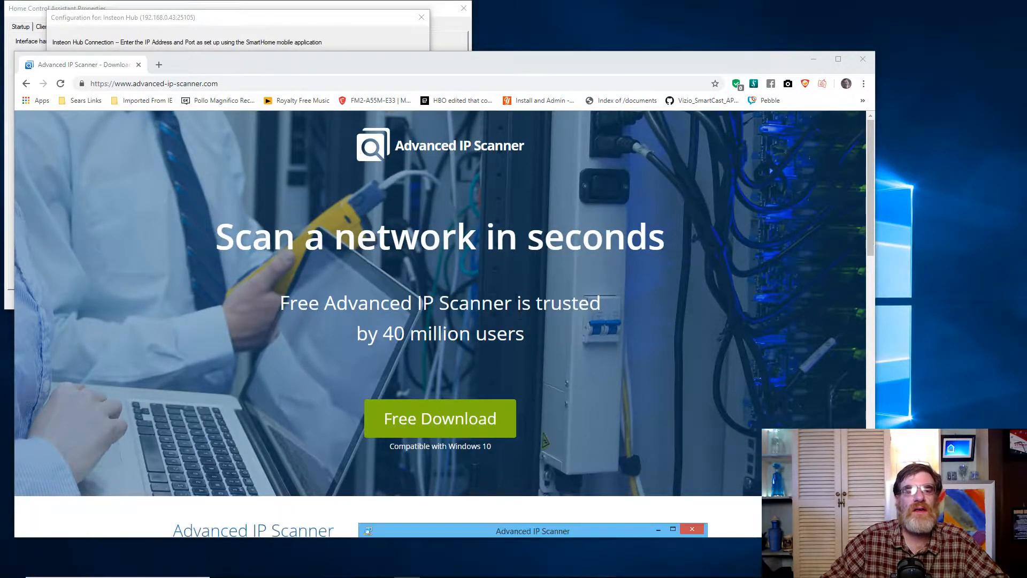
{"action": "left_click", "coordinate": [420, 286]}
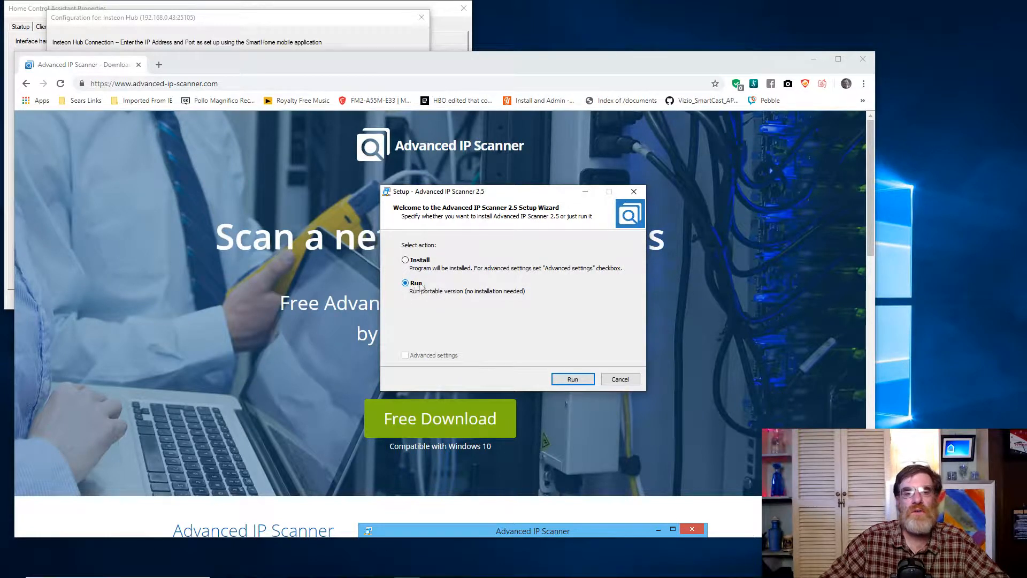
{"action": "left_click", "coordinate": [584, 380]}
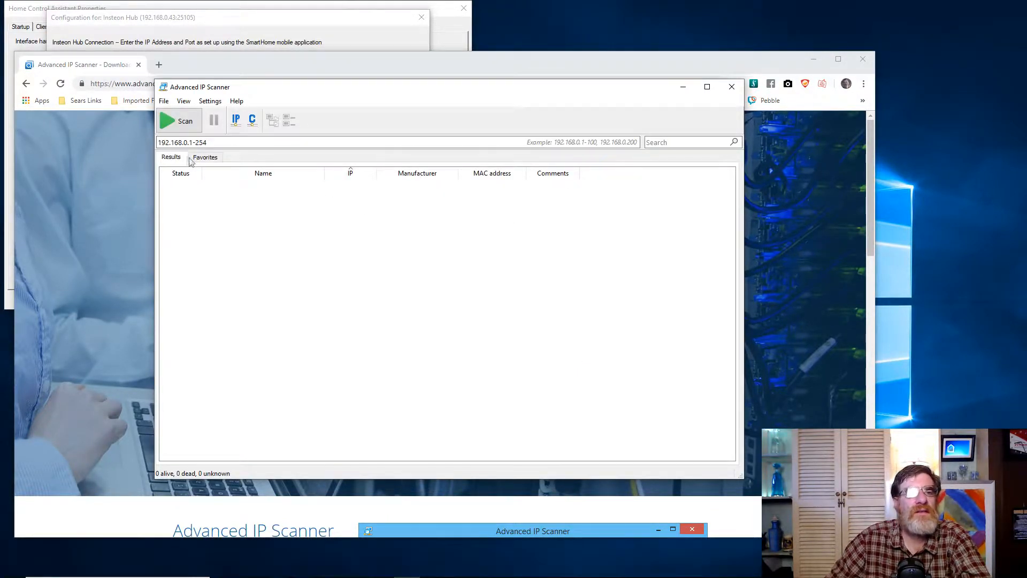
Step: Scan the network range 192.168.0.1-254 and select the device made by Smarthome
{"action": "left_click", "coordinate": [183, 125]}
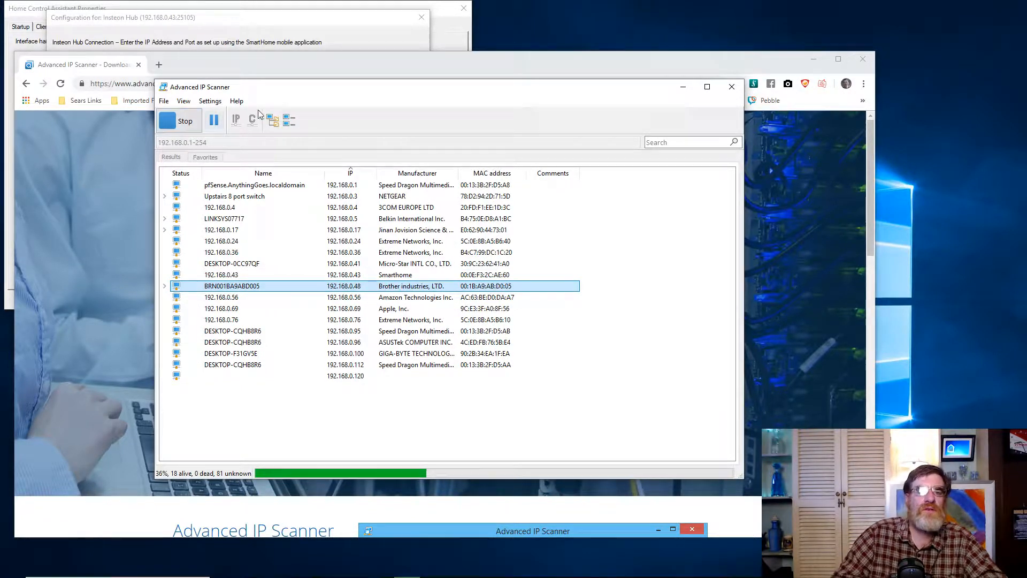
{"action": "left_click", "coordinate": [406, 275]}
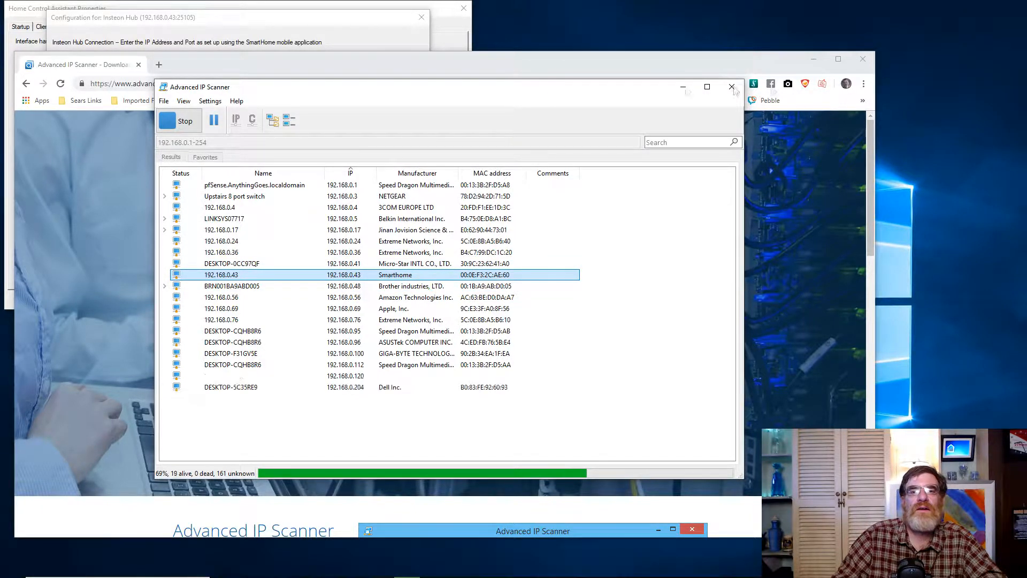
Step: Compare the scanned Smarthome address with the Insteon Hub connection settings, closing the browser, and accept the hub configuration
{"action": "left_click", "coordinate": [863, 59]}
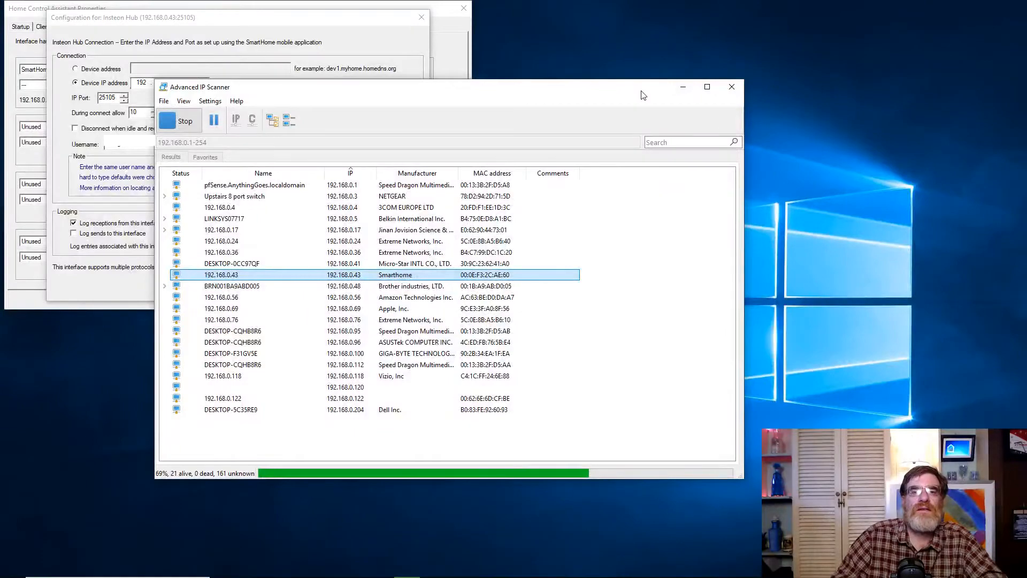
{"action": "left_click_drag", "start_coordinate": [642, 92], "coordinate": [920, 28]}
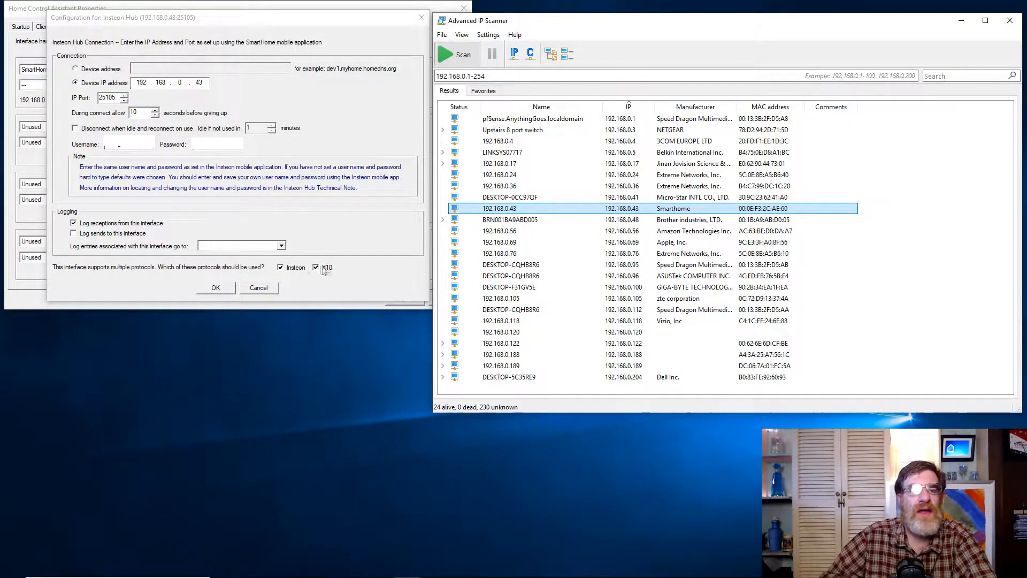
{"action": "left_click", "coordinate": [215, 288]}
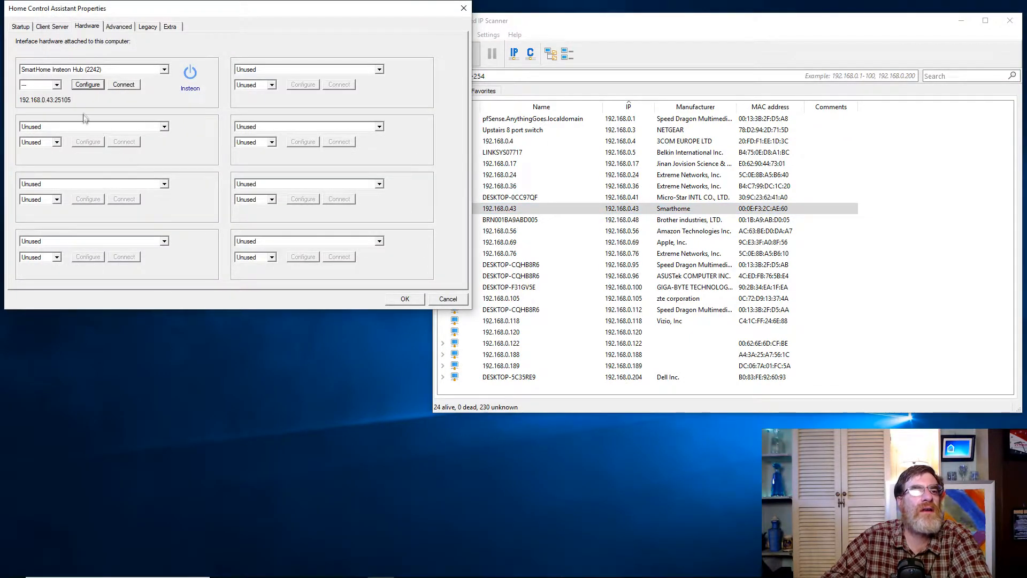
Step: Test the connection to the Insteon Hub, accept the hardware properties, and close Advanced IP Scanner
{"action": "left_click", "coordinate": [124, 85]}
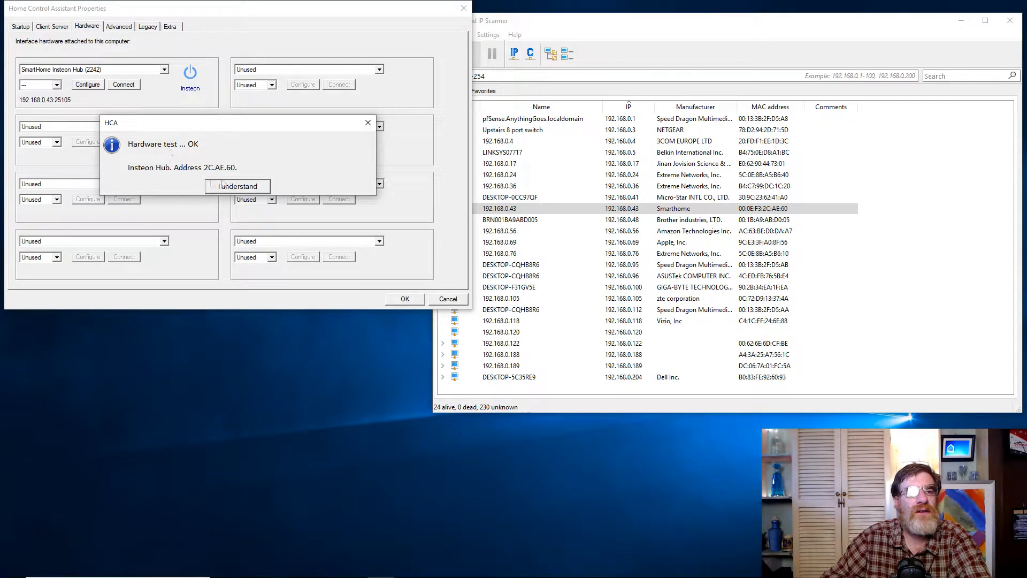
{"action": "left_click", "coordinate": [238, 187]}
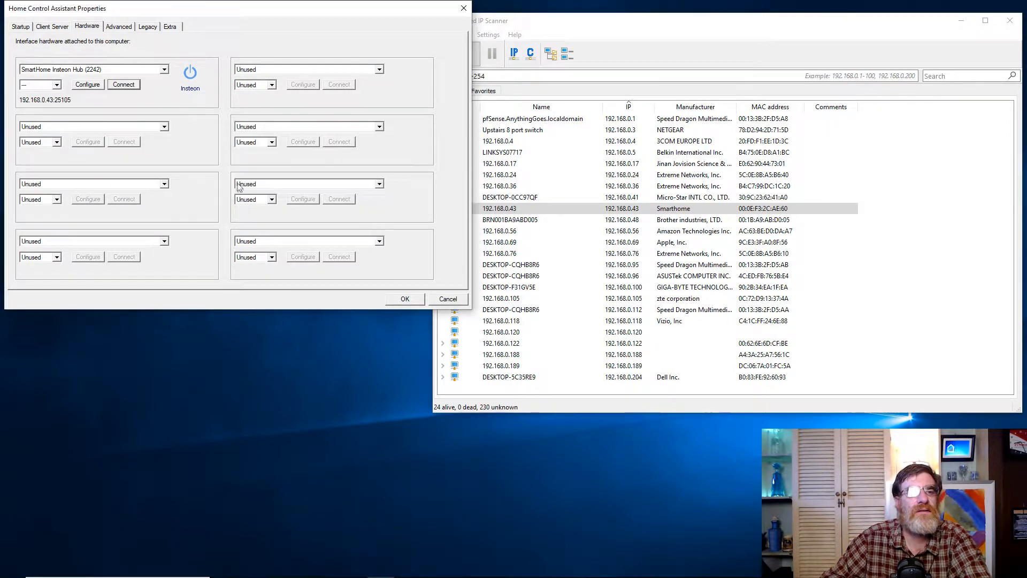
{"action": "left_click", "coordinate": [405, 300]}
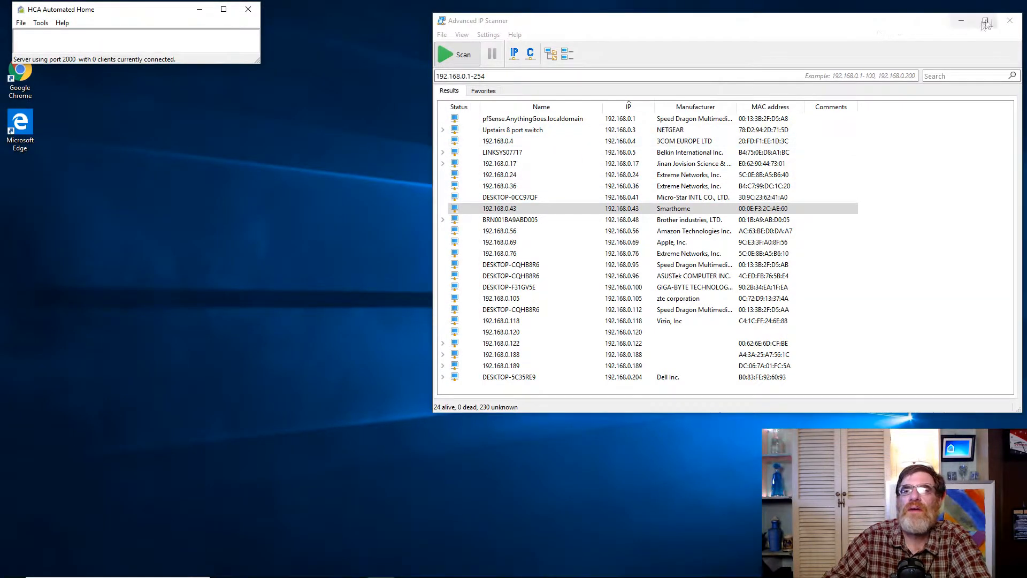
{"action": "left_click", "coordinate": [1011, 21]}
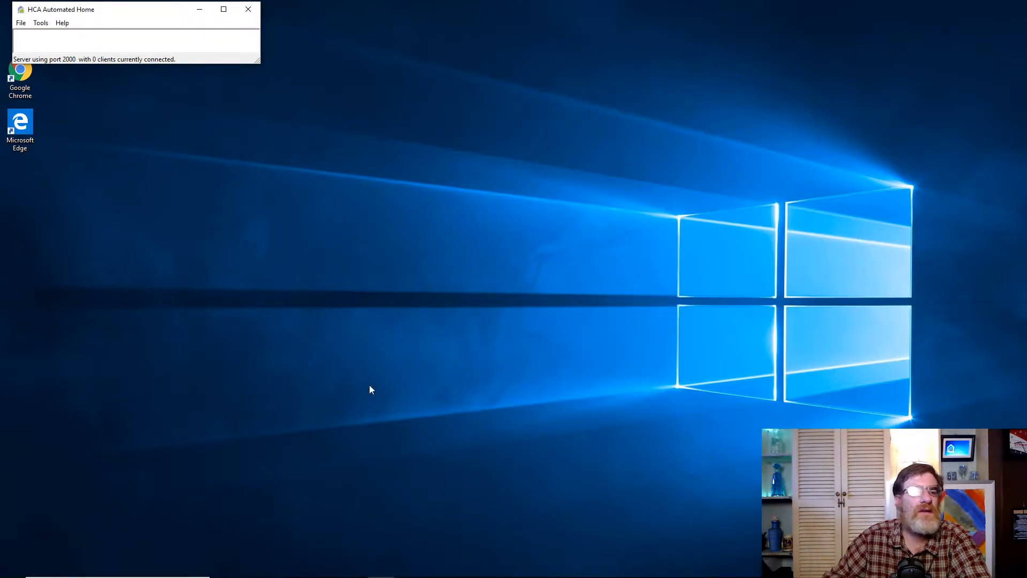
Step: Launch Home Control Assistant from the Advanced Quonset Technology program group and dismiss its welcome message
{"action": "left_click", "coordinate": [12, 570]}
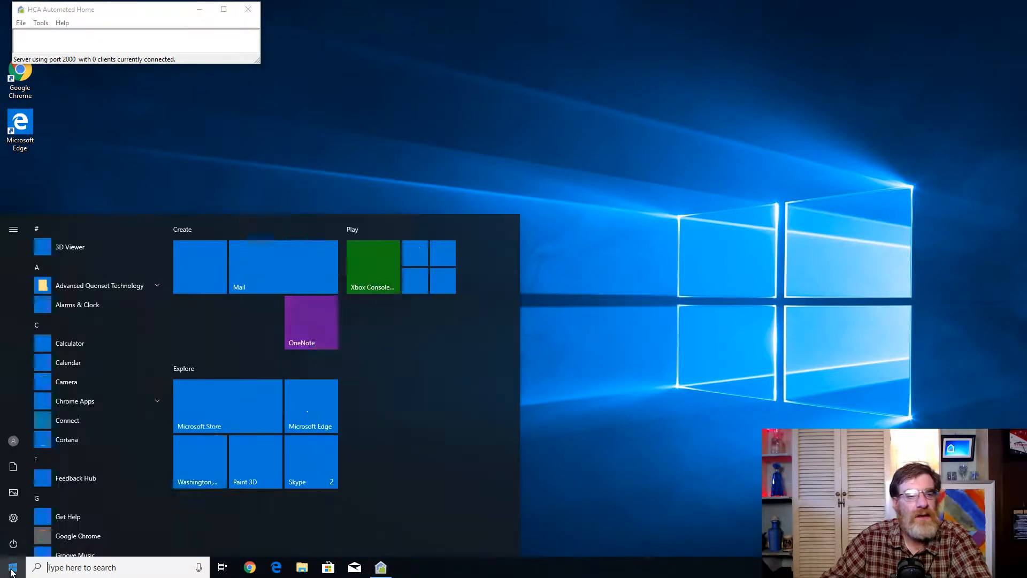
{"action": "left_click", "coordinate": [100, 288]}
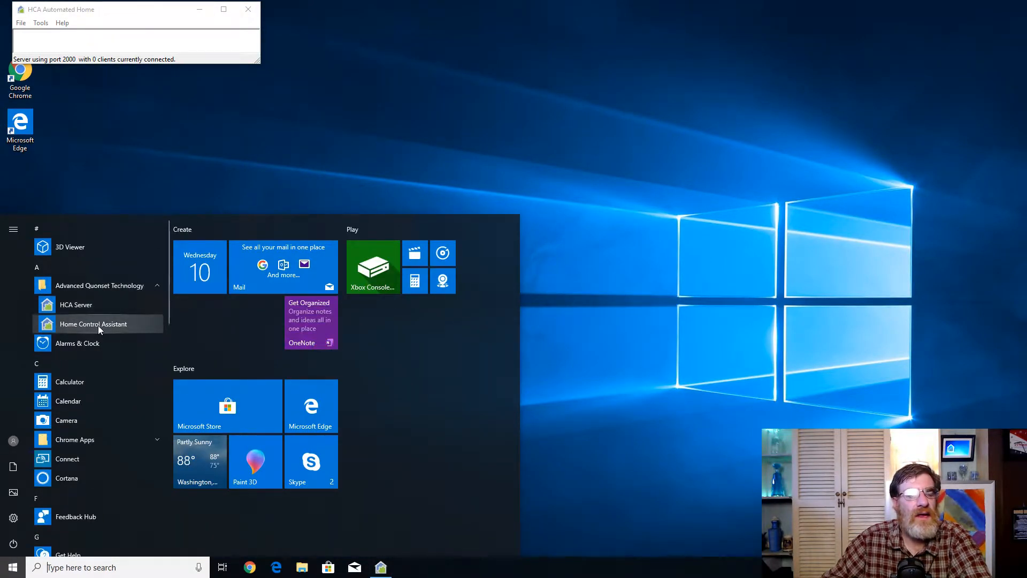
{"action": "left_click", "coordinate": [98, 324]}
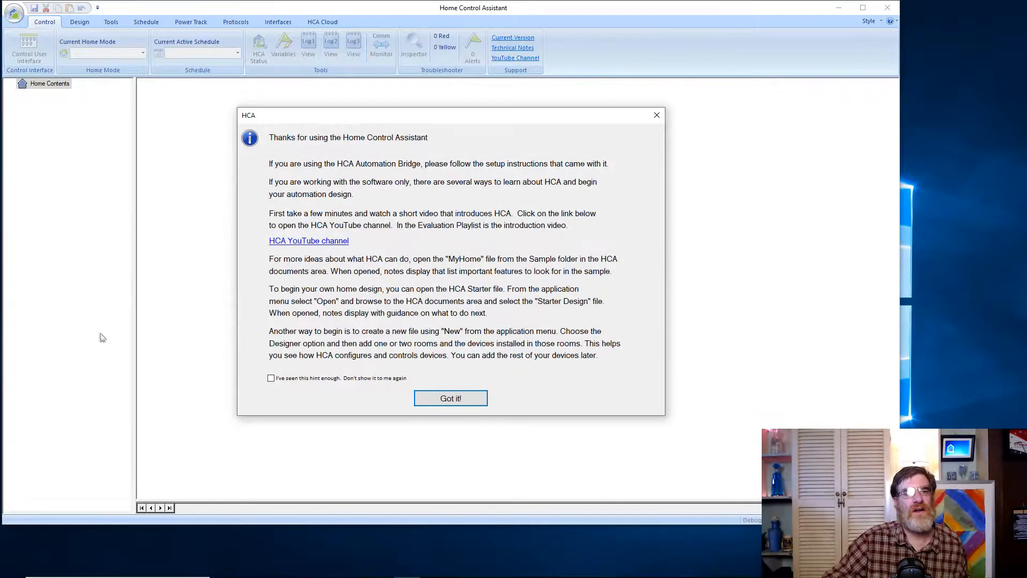
{"action": "left_click", "coordinate": [464, 403]}
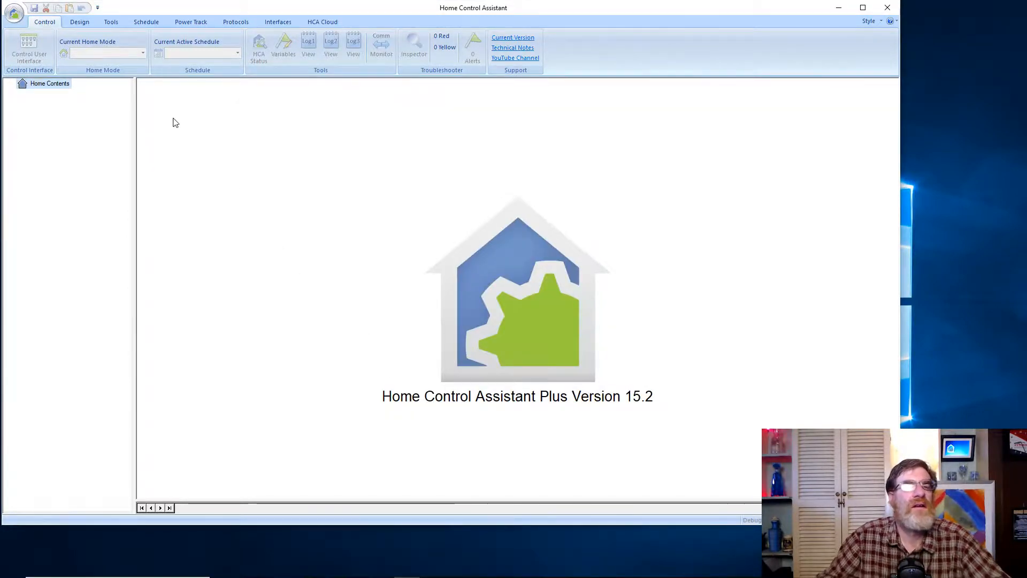
Step: Connect Home Control Assistant to the local HCA Server, dismissing the version notice and the connection summary
{"action": "left_click", "coordinate": [16, 17]}
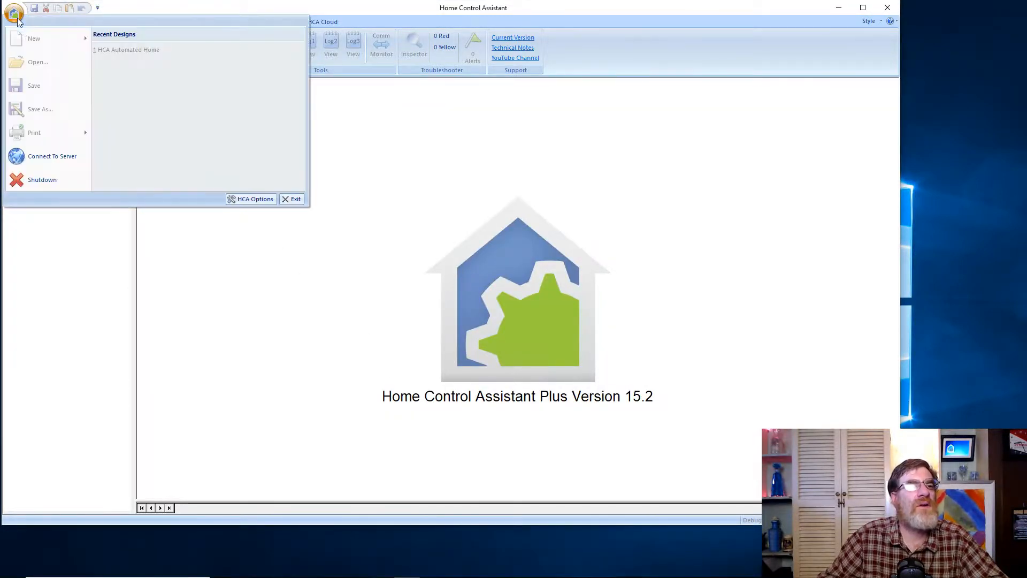
{"action": "left_click", "coordinate": [41, 156]}
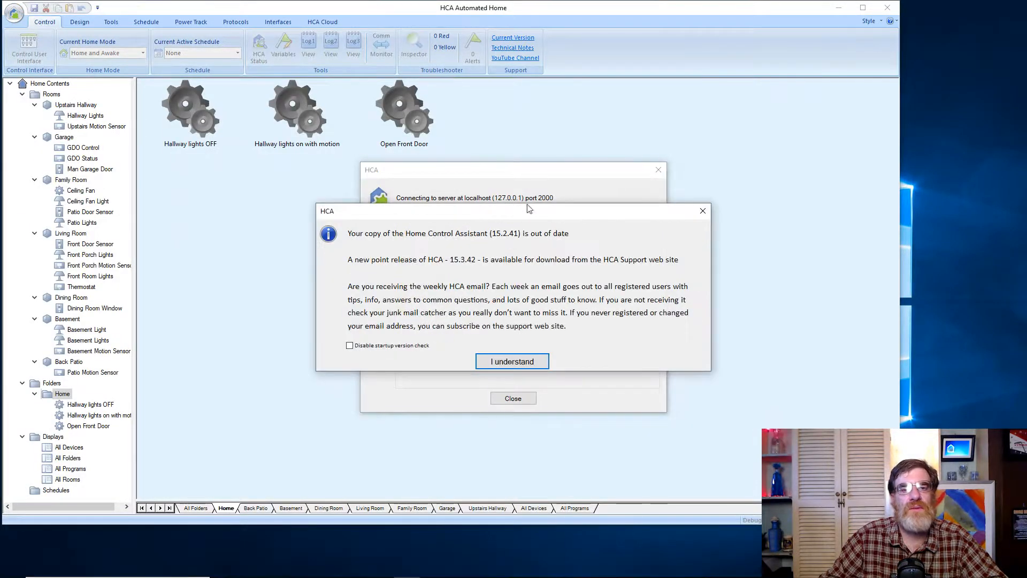
{"action": "left_click", "coordinate": [703, 211]}
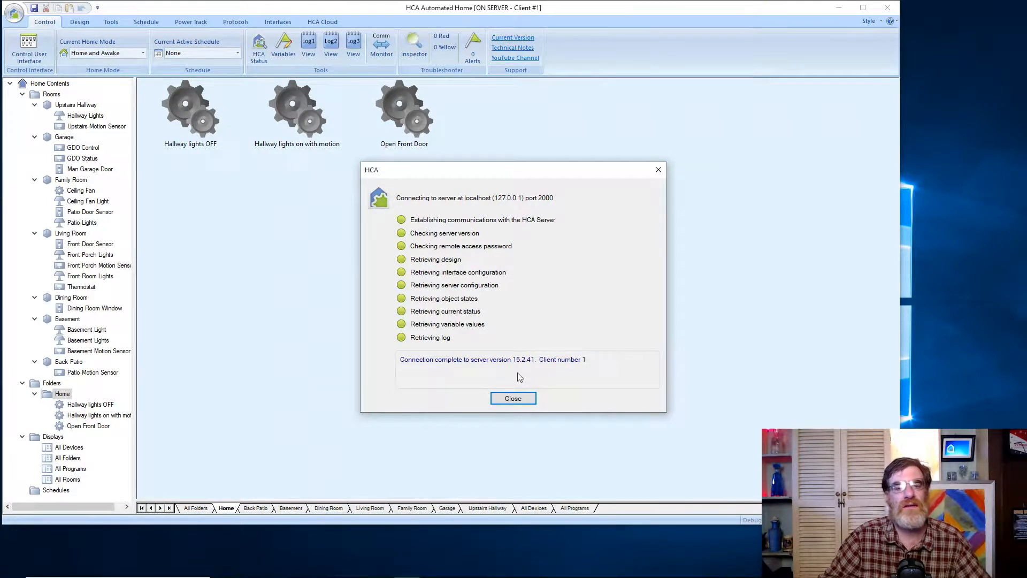
{"action": "left_click", "coordinate": [514, 399]}
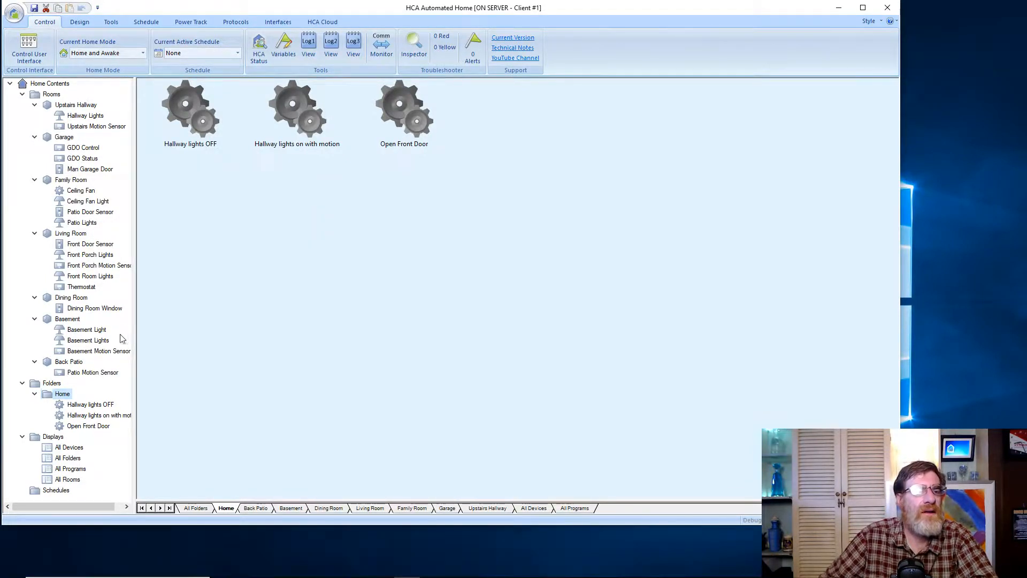
Step: Start a new device named Holiday Lights in the Basement room, keeping the Lamp design pane icon
{"action": "left_click", "coordinate": [75, 321]}
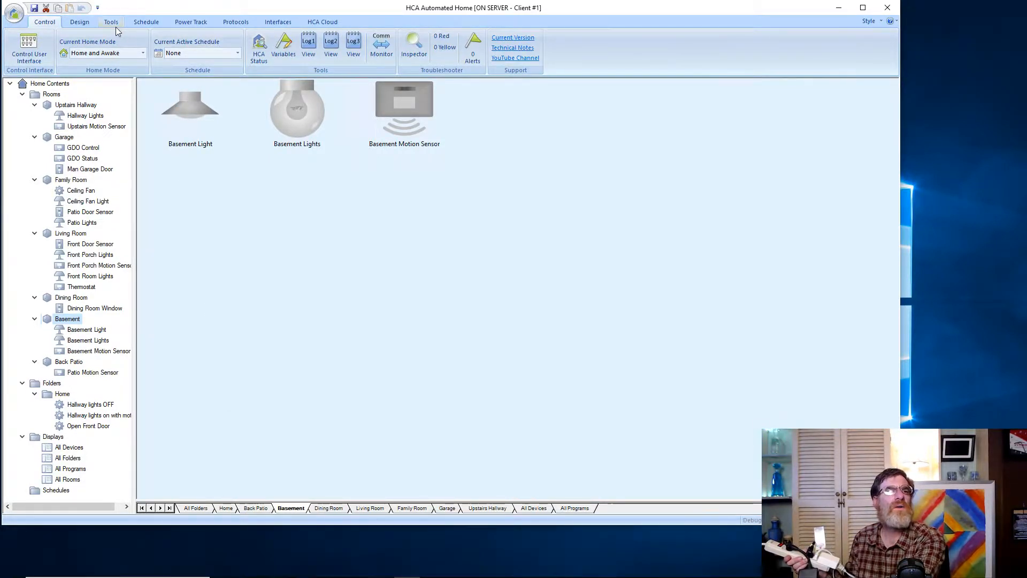
{"action": "left_click", "coordinate": [82, 24]}
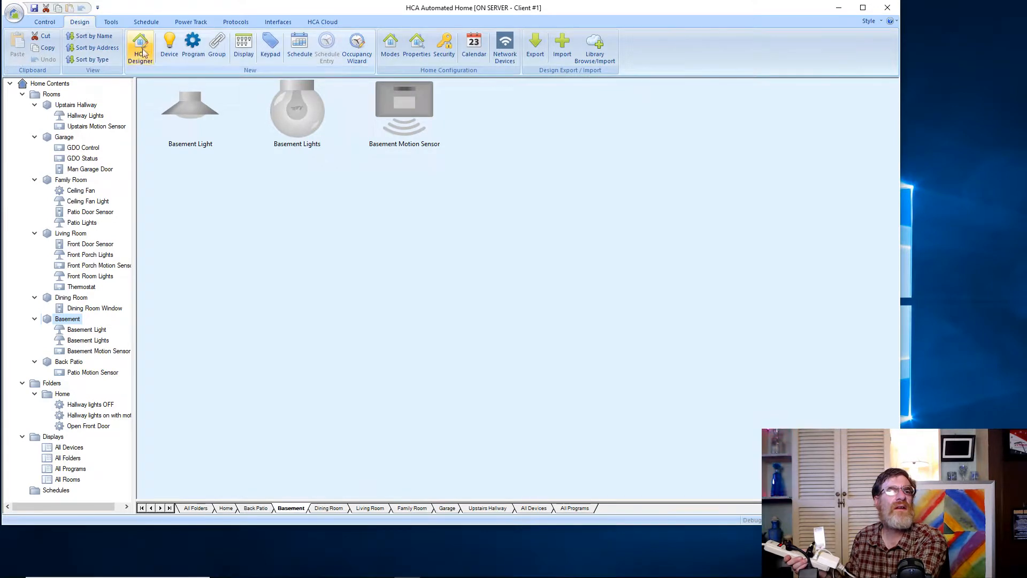
{"action": "left_click", "coordinate": [169, 43]}
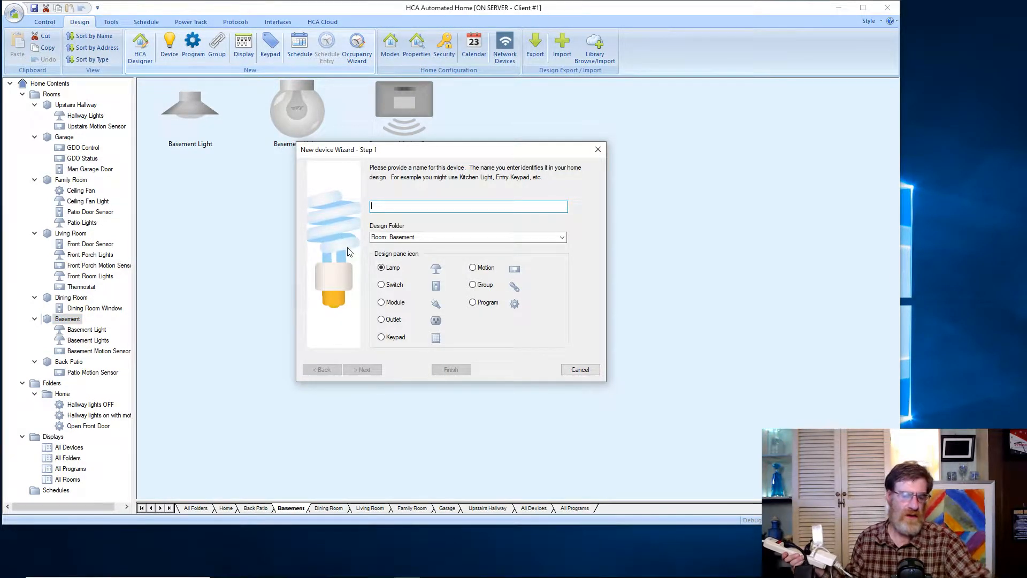
{"action": "type", "text": "Holiday "}
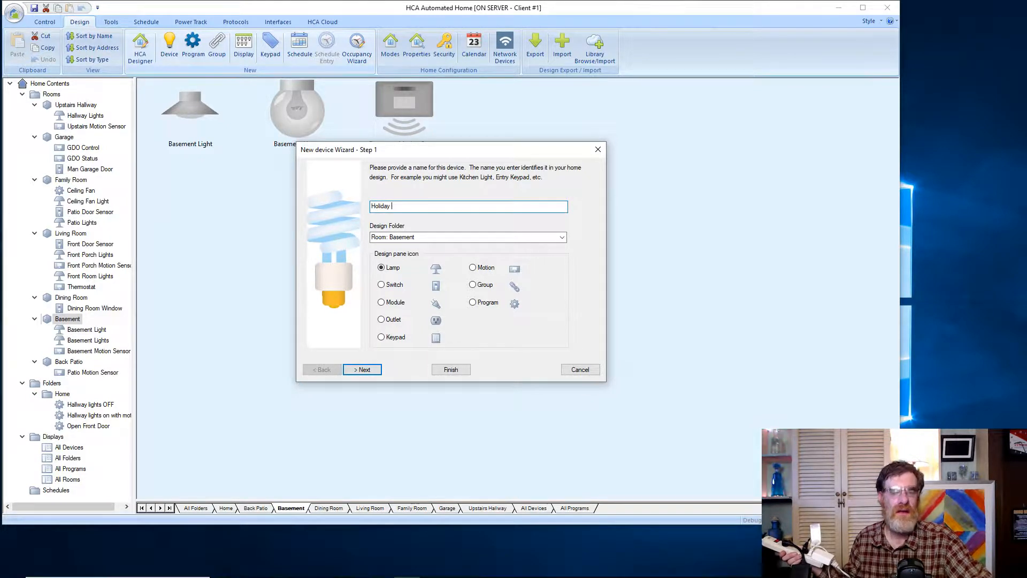
{"action": "type", "text": "Li"}
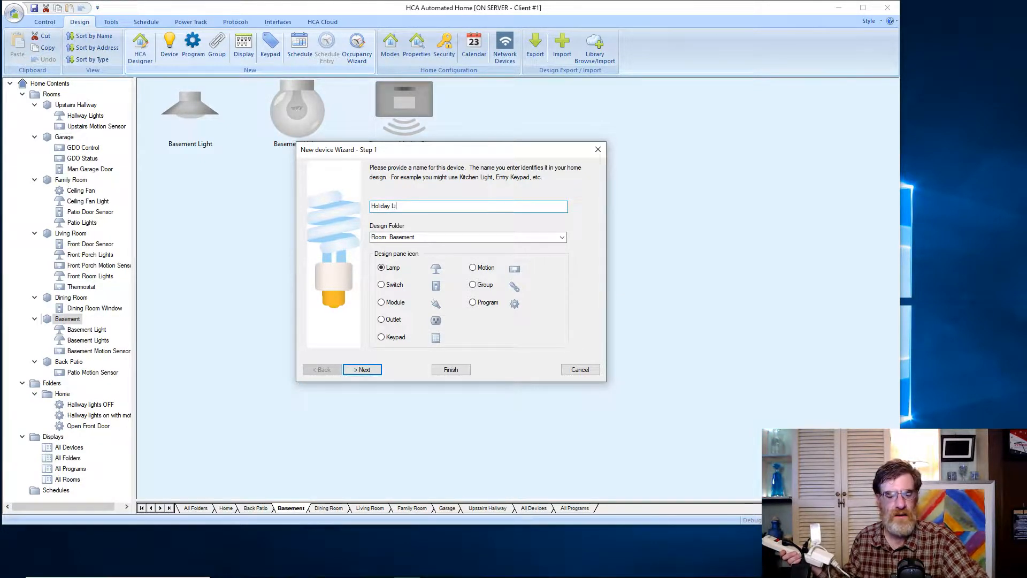
{"action": "type", "text": "ghts"}
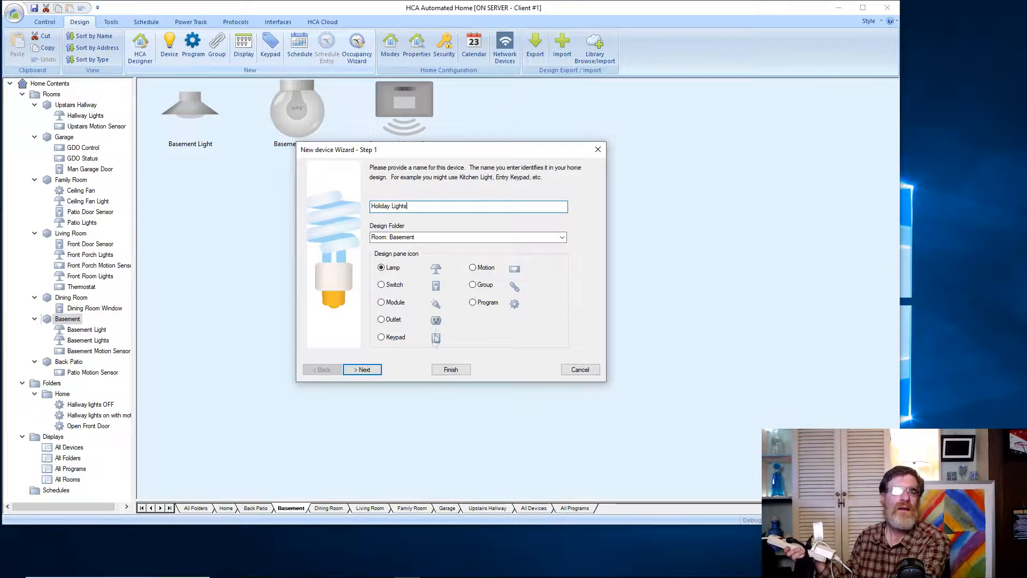
{"action": "left_click", "coordinate": [369, 370]}
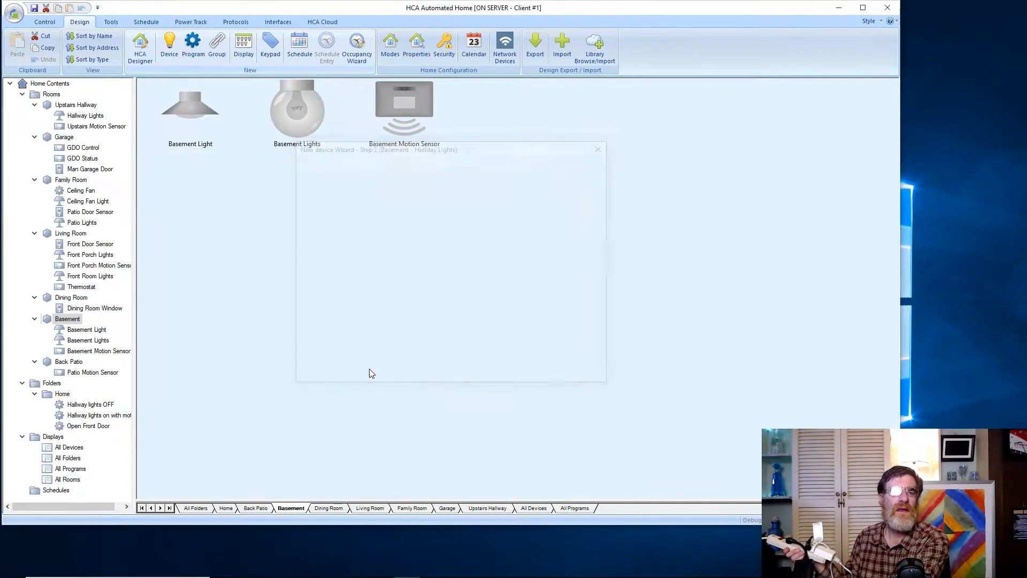
Step: Keep Insteon as the manufacturer of the new Holiday Lights device and continue to its address and type settings
{"action": "left_click", "coordinate": [369, 371]}
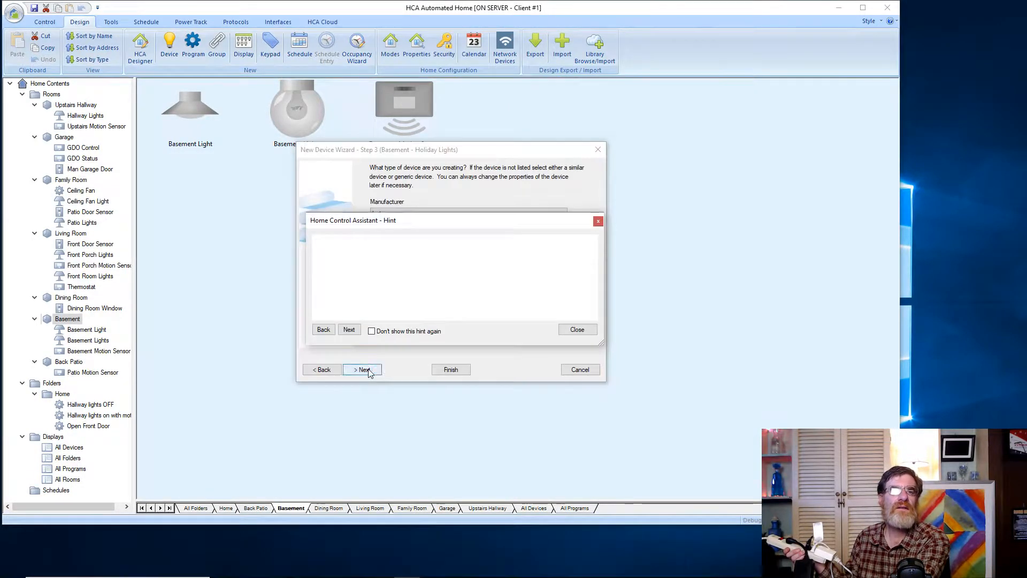
{"action": "left_click", "coordinate": [573, 333]}
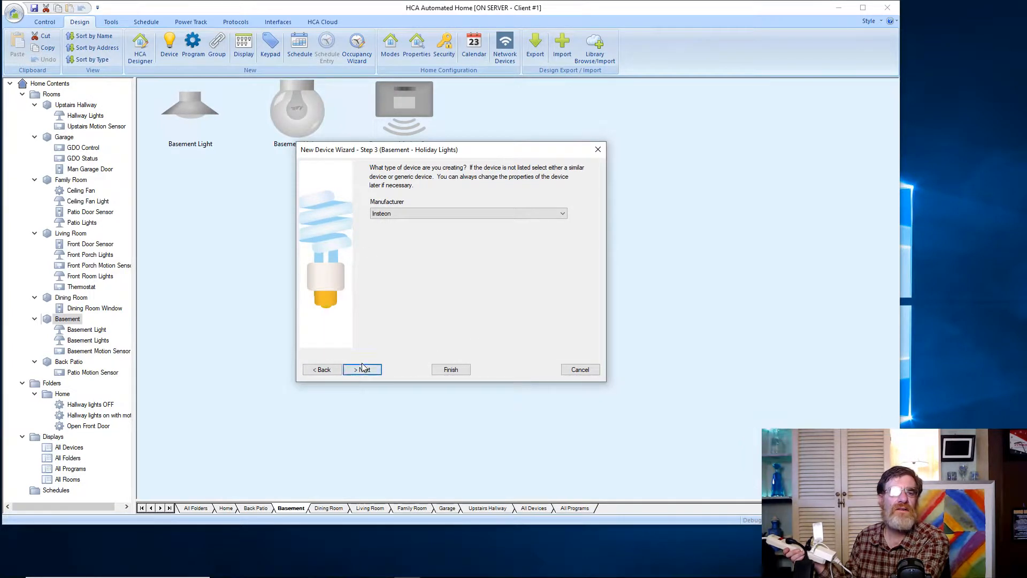
{"action": "left_click", "coordinate": [423, 215]}
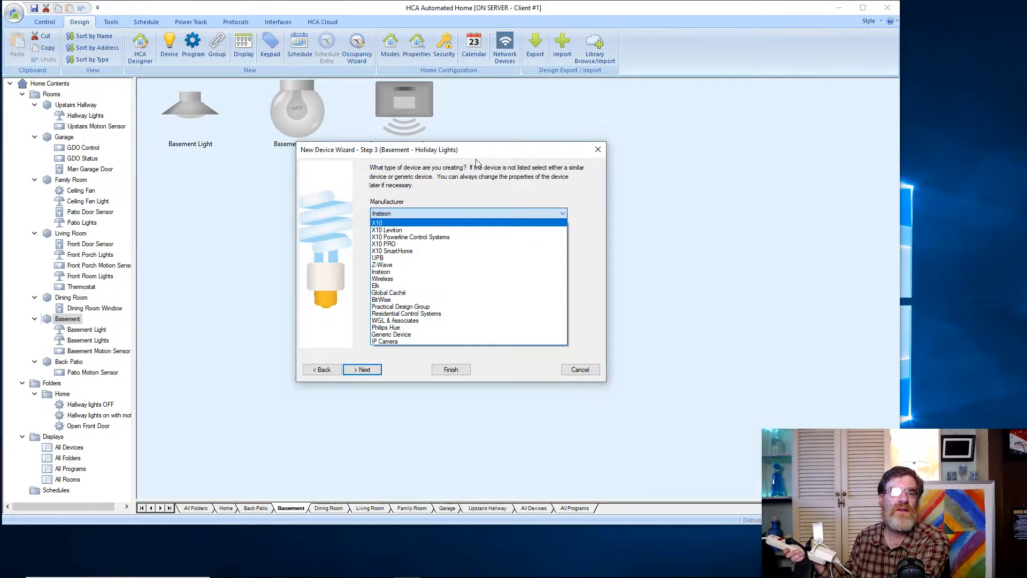
{"action": "left_click", "coordinate": [473, 176]}
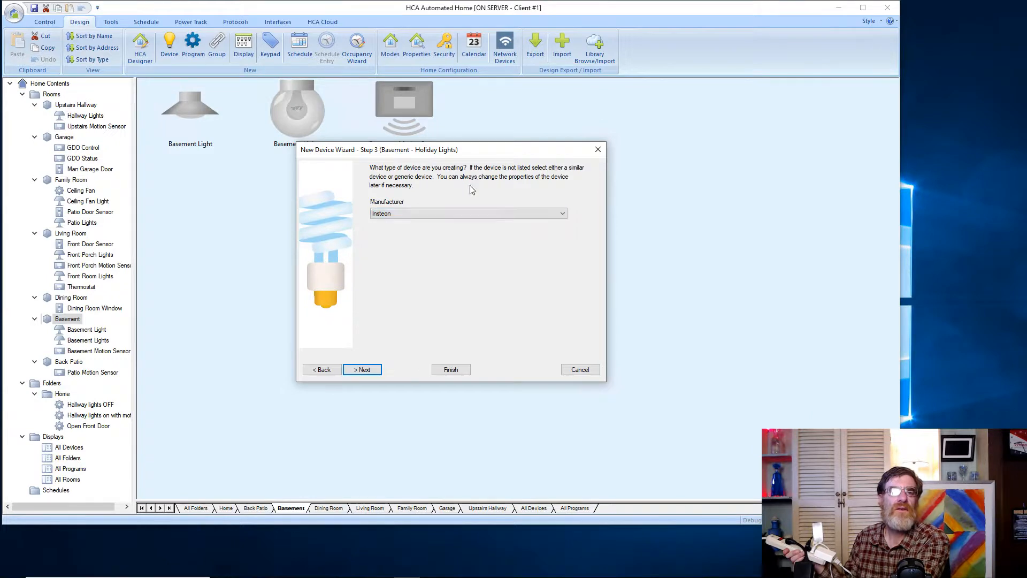
{"action": "left_click", "coordinate": [363, 371]}
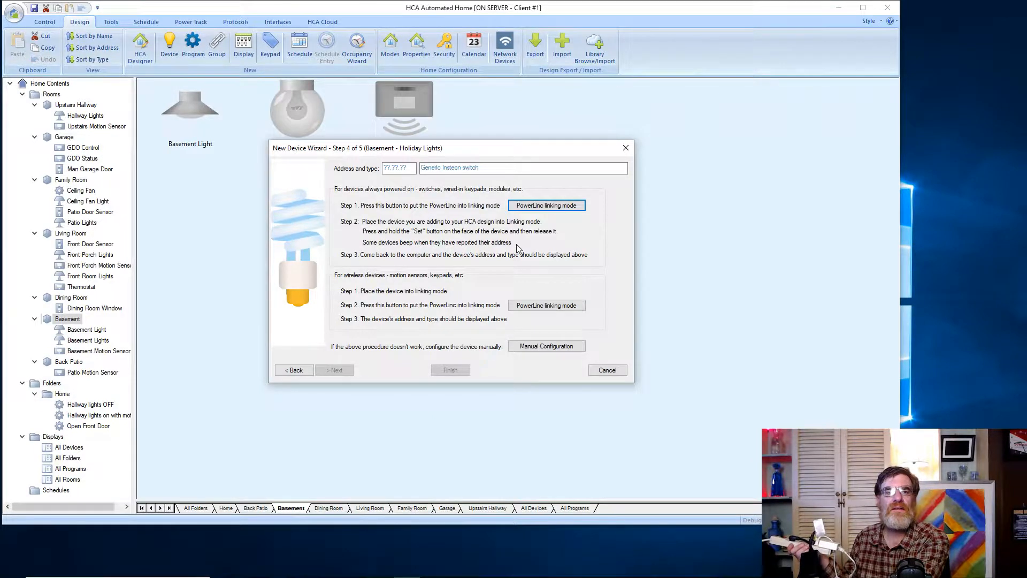
Step: Put the PowerLinc into linking mode for an always-powered device to detect its Insteon address, and try linking again
{"action": "left_click", "coordinate": [537, 210]}
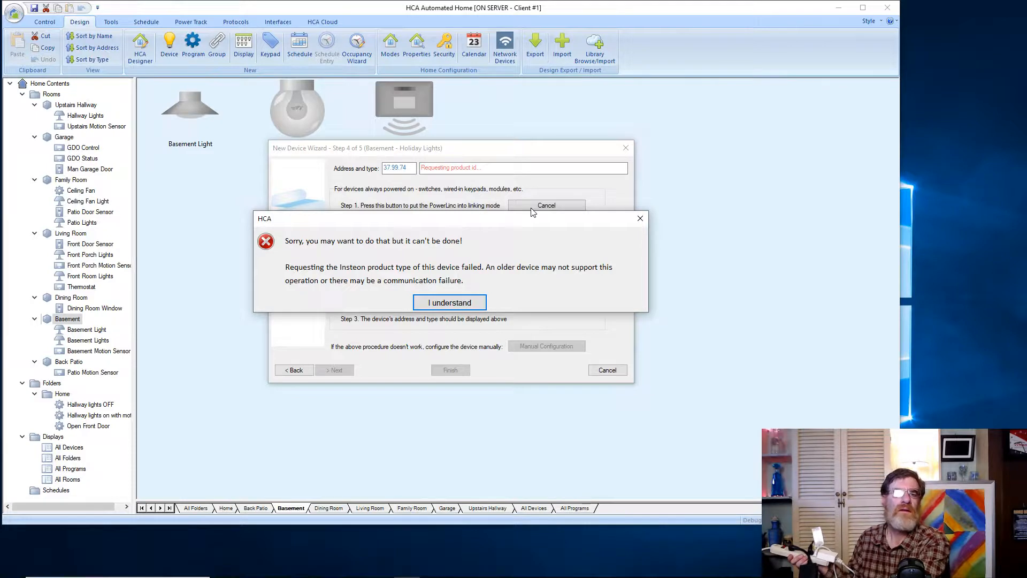
{"action": "left_click", "coordinate": [454, 304]}
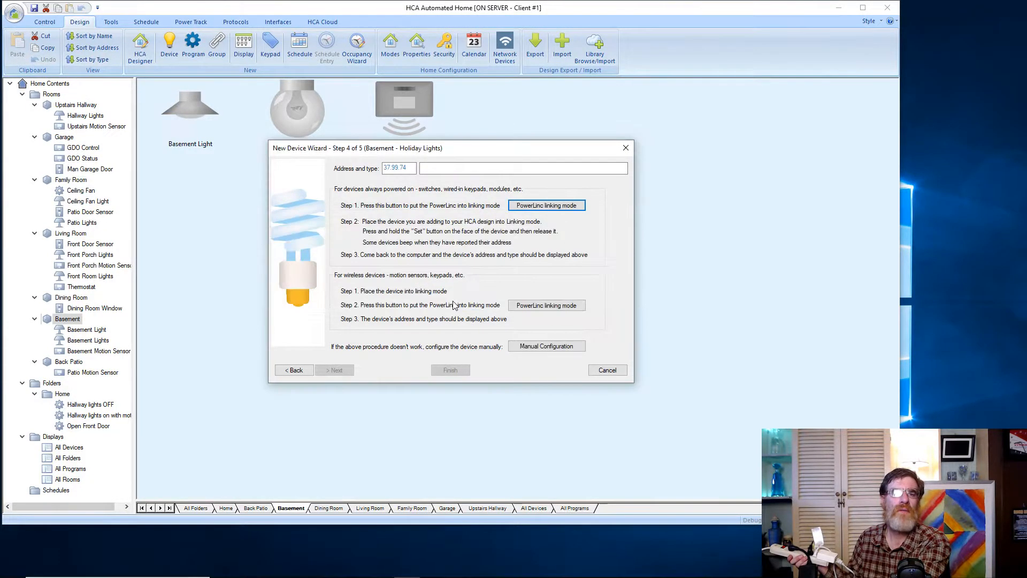
{"action": "left_click", "coordinate": [531, 209]}
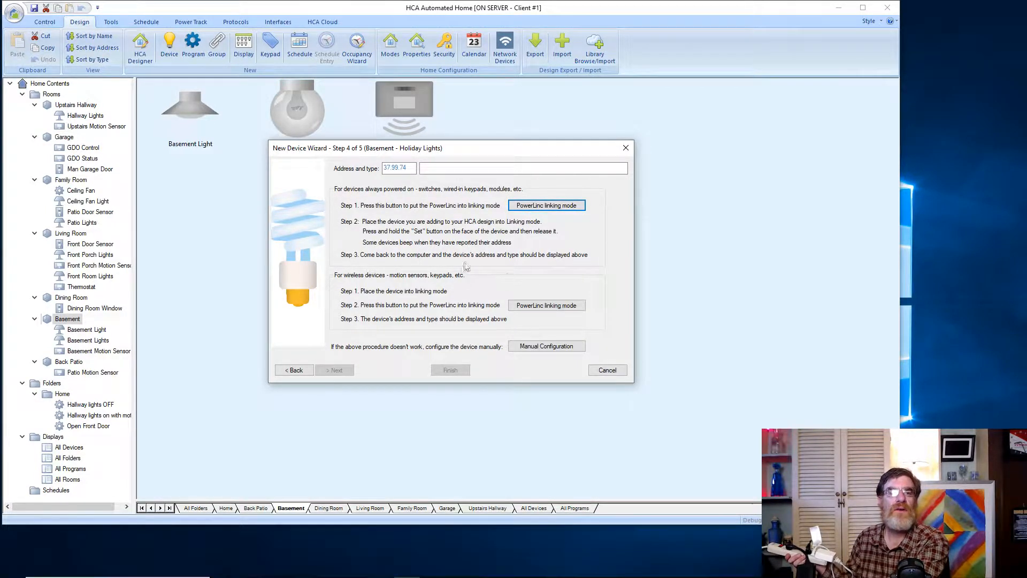
Step: Open the manual configuration of Holiday Lights and test the detected Insteon address
{"action": "left_click", "coordinate": [532, 346]}
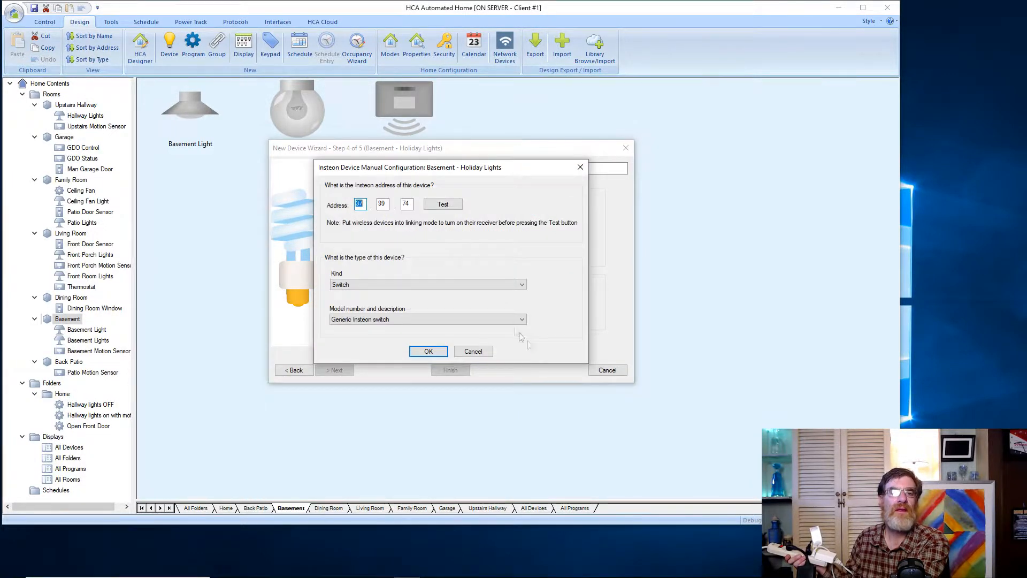
{"action": "left_click", "coordinate": [450, 209]}
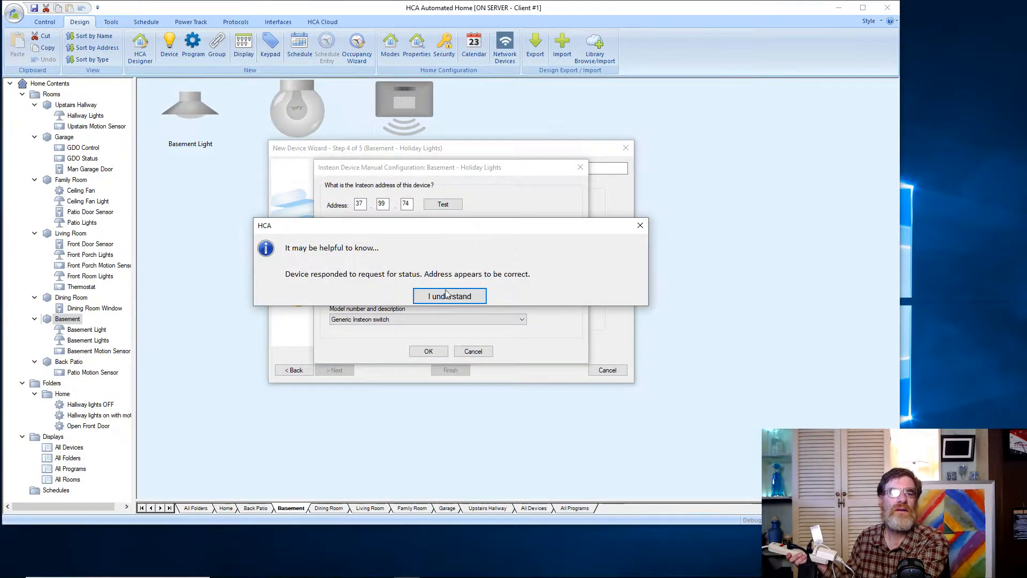
{"action": "left_click", "coordinate": [449, 296]}
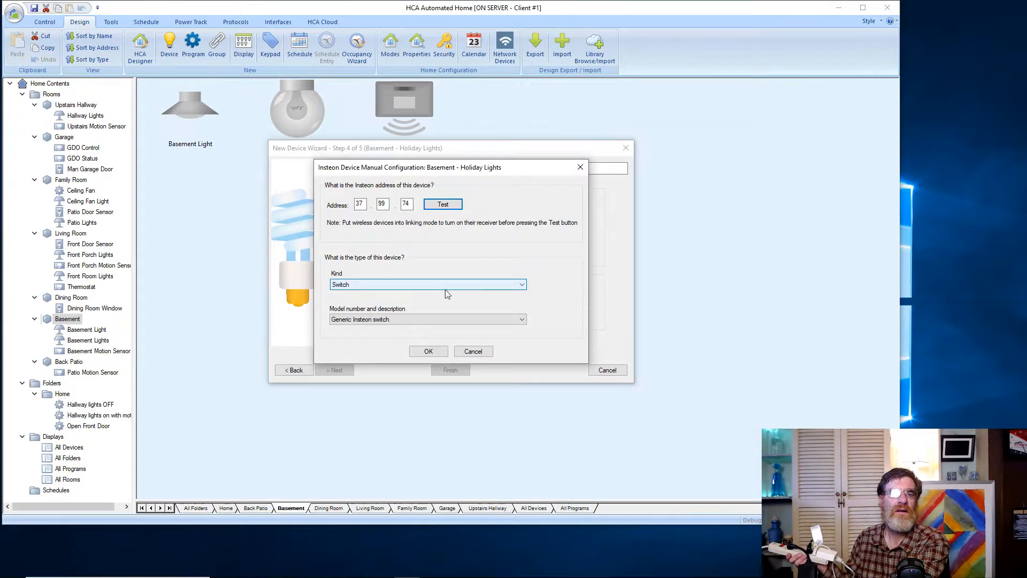
Step: Set the device kind to All and its model to 2634-222 On/Off Outdoor Module (Dual-Band), and accept the manual configuration
{"action": "left_click", "coordinate": [486, 319]}
{"action": "scroll", "coordinate": [415, 409], "scroll_direction": "up", "scroll_amount": 5}
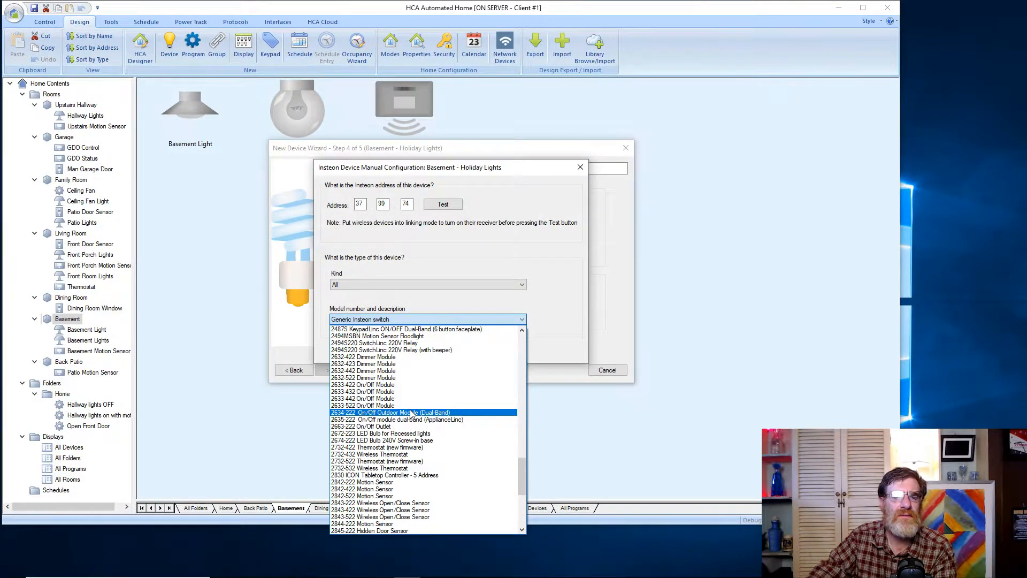
{"action": "left_click", "coordinate": [412, 412]}
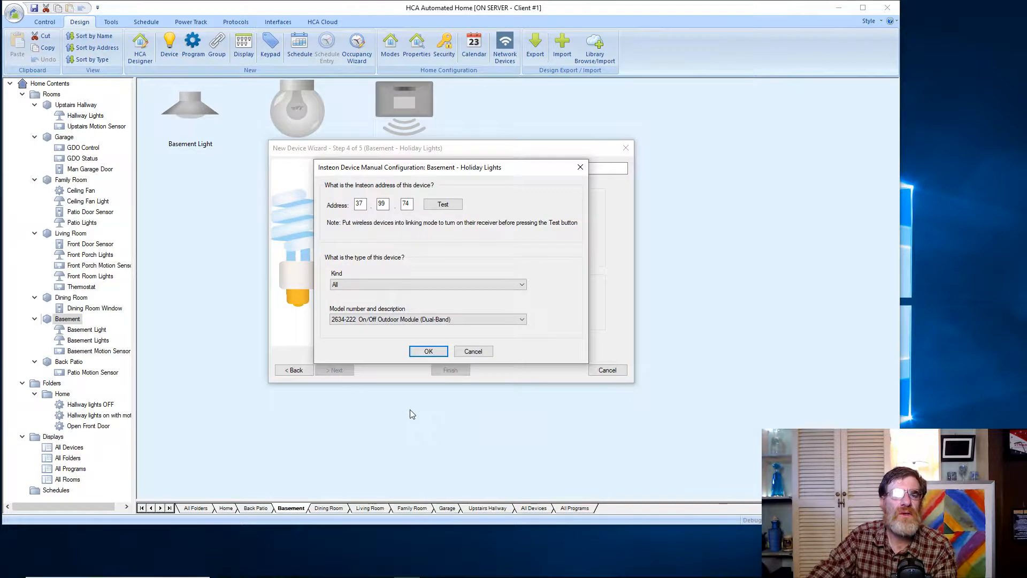
{"action": "left_click", "coordinate": [429, 351]}
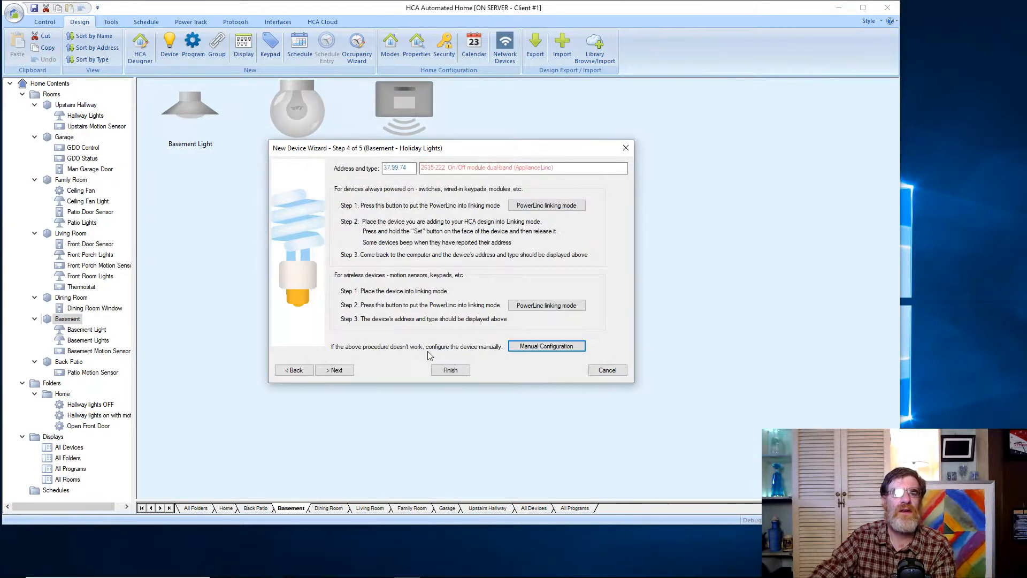
Step: Keep the Holiday Decorations icon for Holiday Lights, finish creating the device, and dismiss the icons hint
{"action": "left_click", "coordinate": [450, 371]}
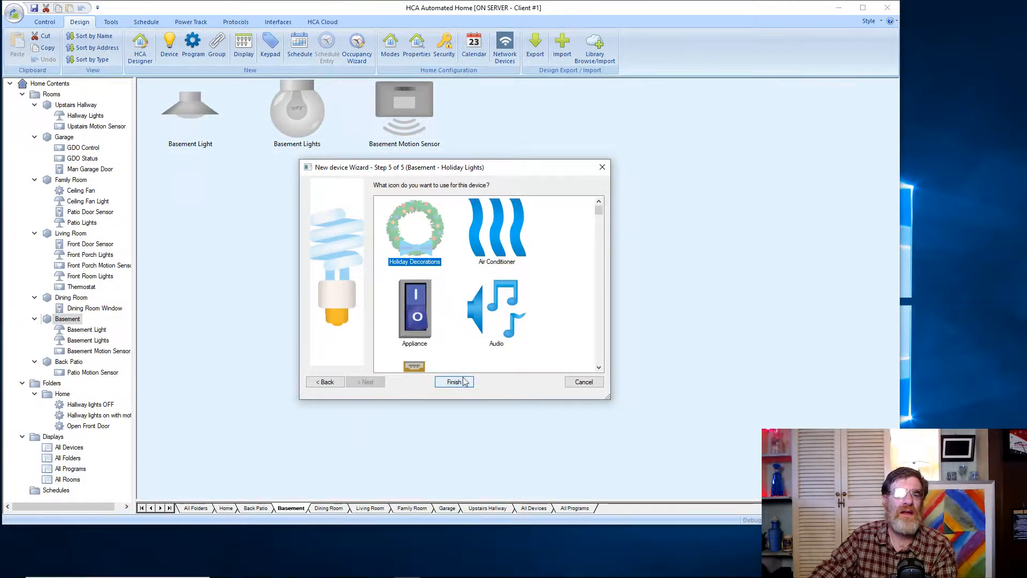
{"action": "scroll", "coordinate": [462, 325], "scroll_direction": "down", "scroll_amount": 3}
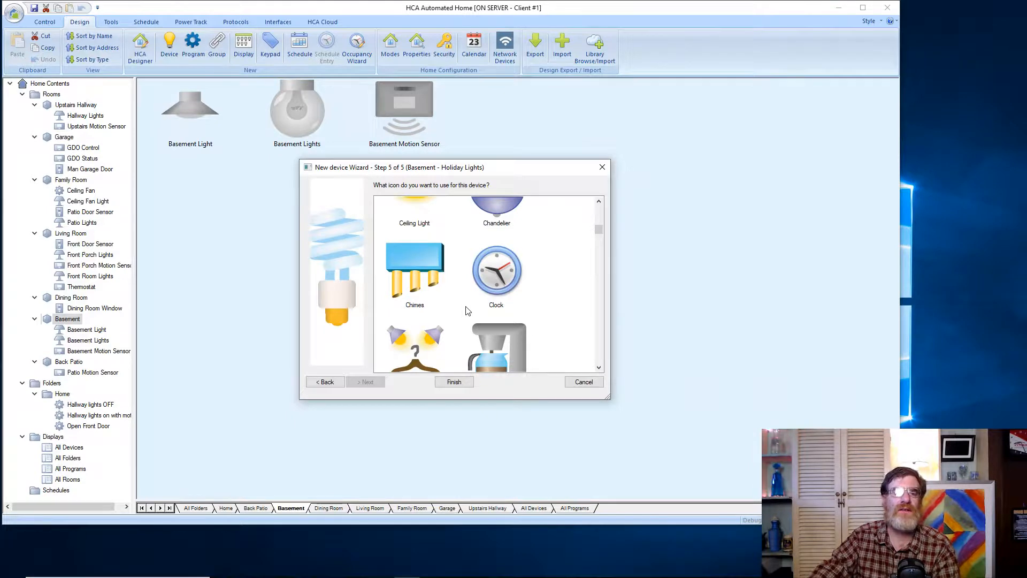
{"action": "scroll", "coordinate": [467, 311], "scroll_direction": "down", "scroll_amount": 3}
{"action": "scroll", "coordinate": [467, 308], "scroll_direction": "up", "scroll_amount": 6}
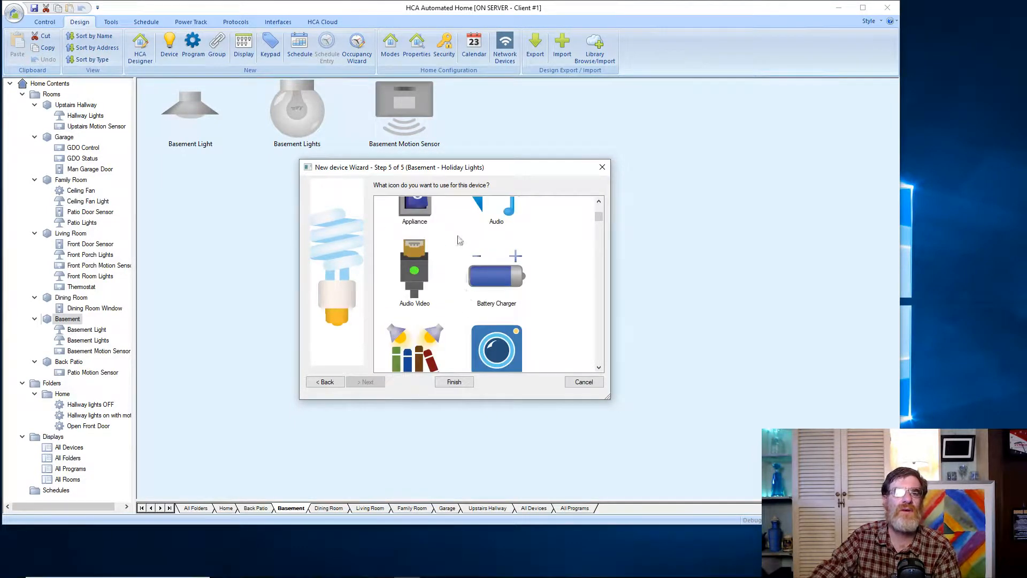
{"action": "left_click", "coordinate": [456, 383]}
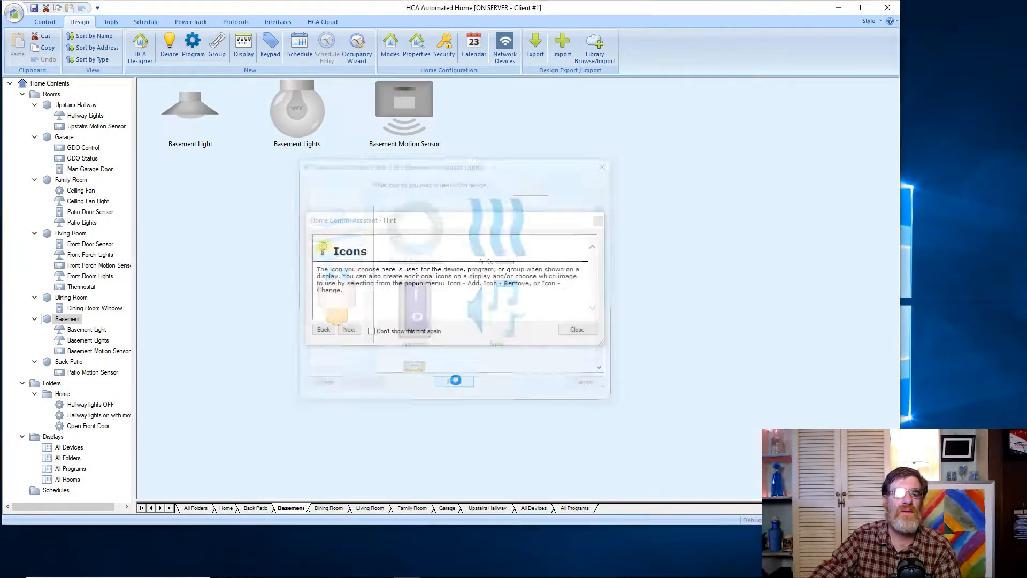
{"action": "left_click", "coordinate": [577, 329]}
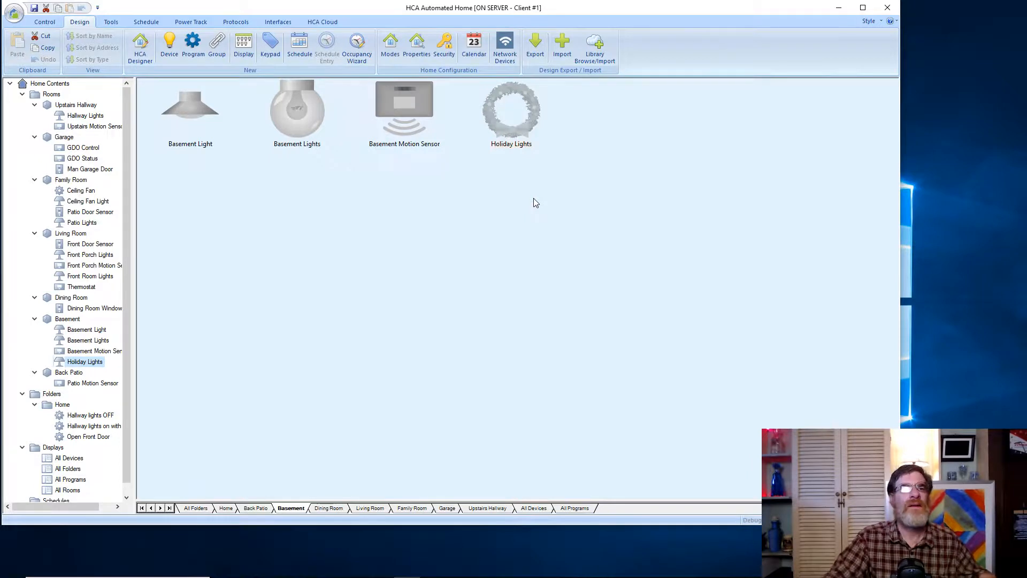
Step: Request the current status of the Holiday Lights device and close the status report
{"action": "right_click", "coordinate": [512, 123]}
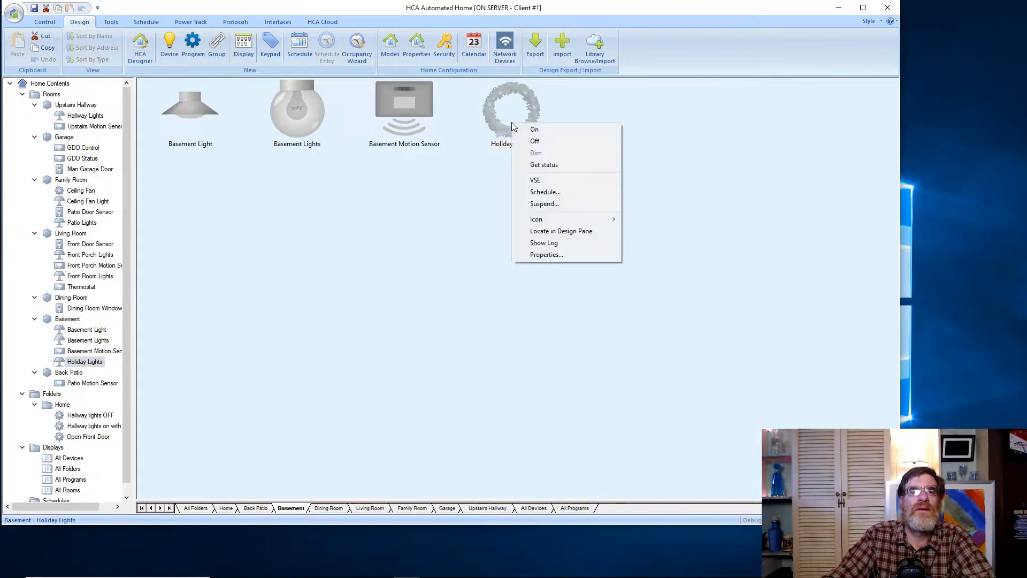
{"action": "left_click", "coordinate": [544, 165]}
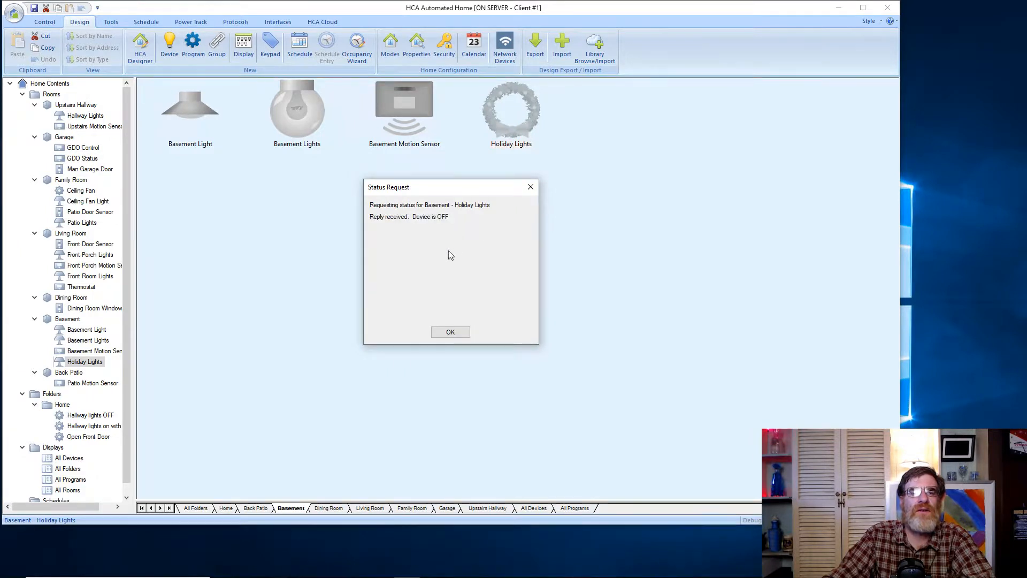
{"action": "left_click", "coordinate": [458, 335]}
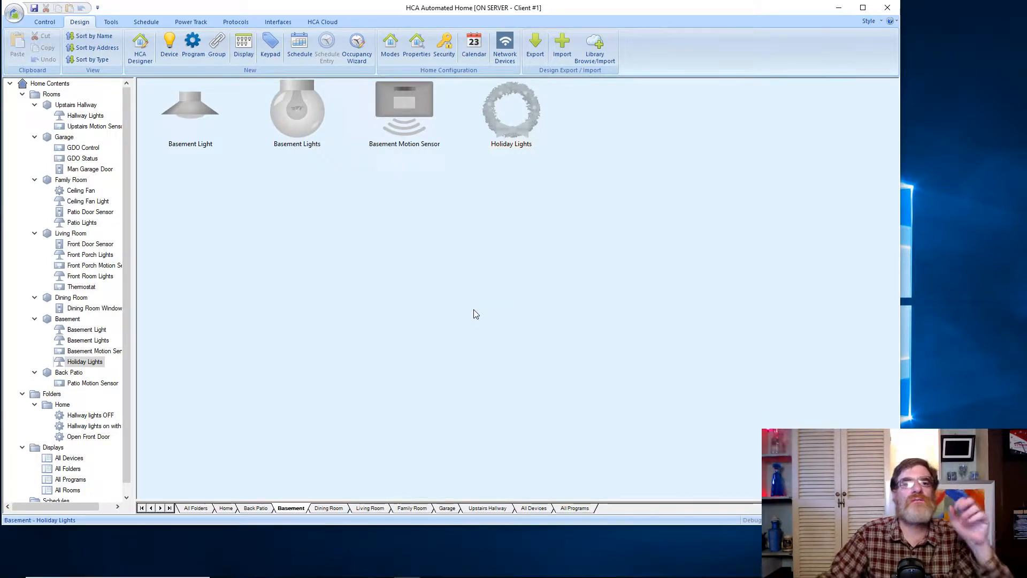
Step: Open the Insteon properties of Holiday Lights and read the device's linking database
{"action": "right_click", "coordinate": [514, 127]}
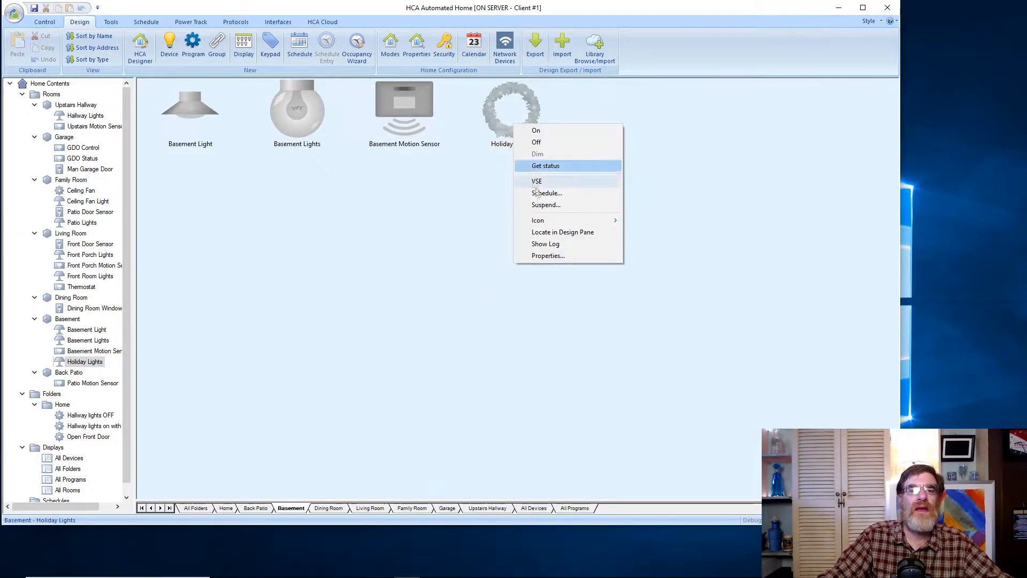
{"action": "left_click", "coordinate": [549, 256]}
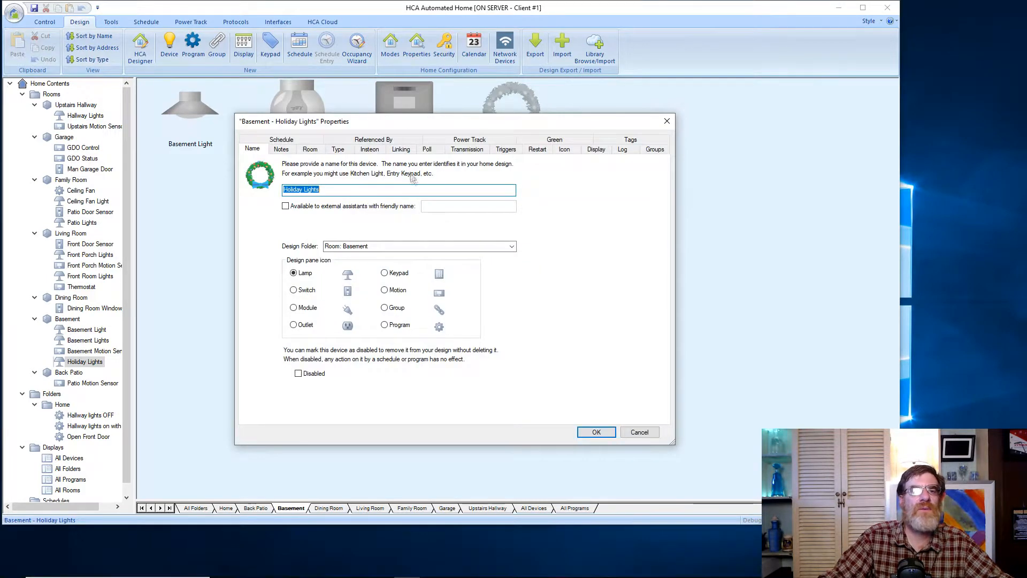
{"action": "left_click", "coordinate": [368, 150]}
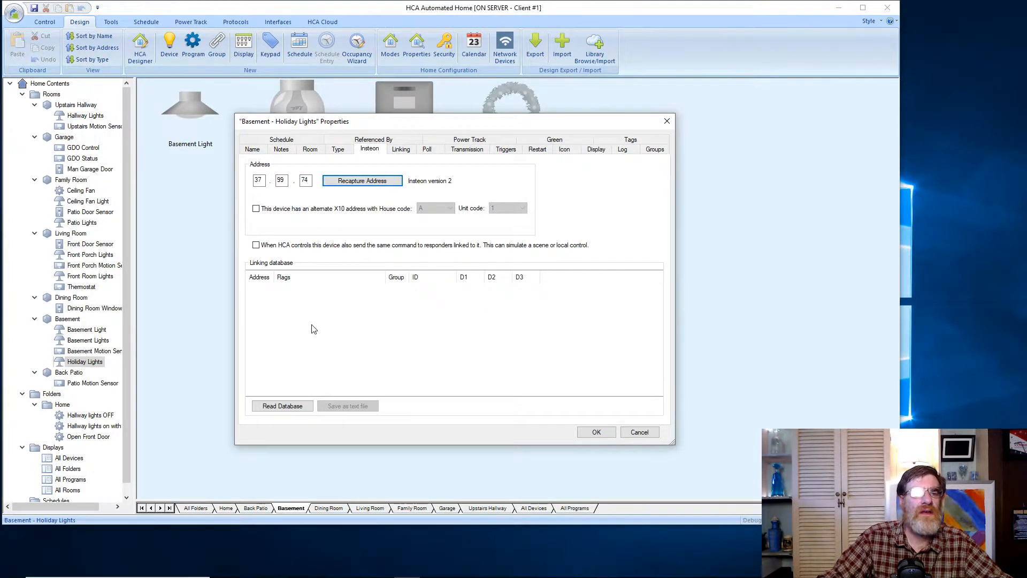
{"action": "left_click", "coordinate": [296, 408]}
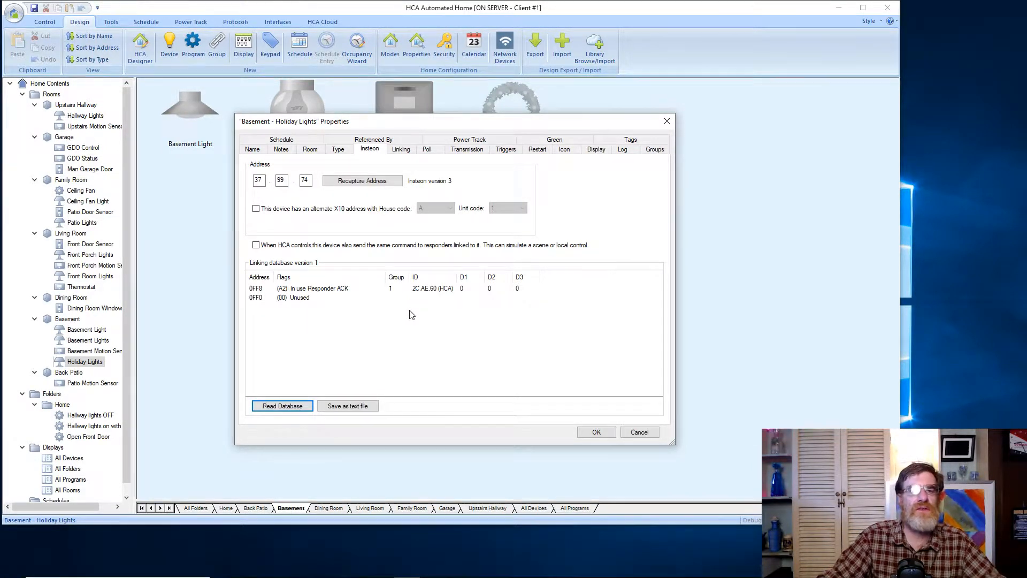
Step: Link the Holiday Lights device to HCA and accept its properties
{"action": "left_click", "coordinate": [401, 150]}
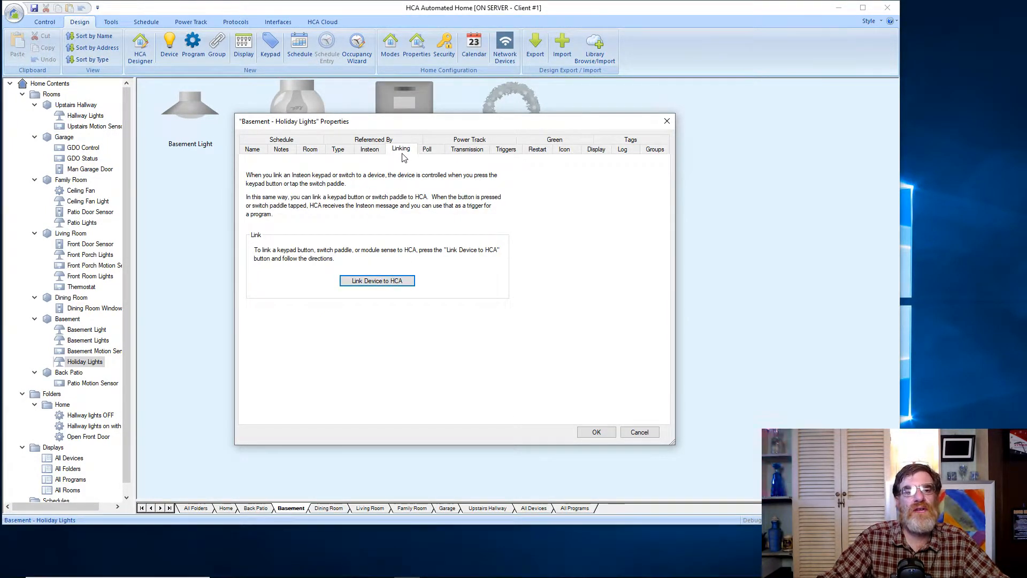
{"action": "left_click", "coordinate": [377, 283]}
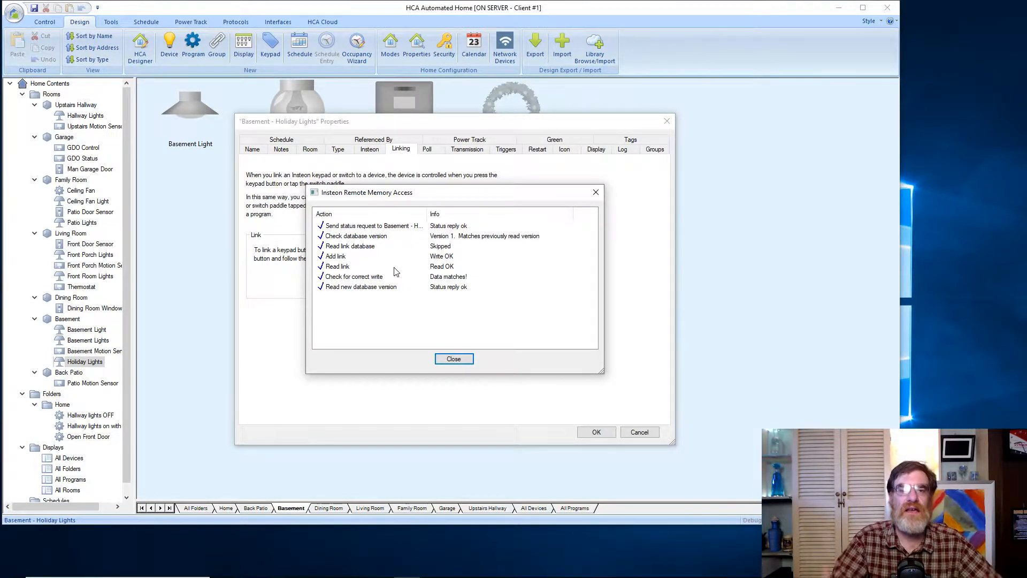
{"action": "left_click", "coordinate": [454, 359]}
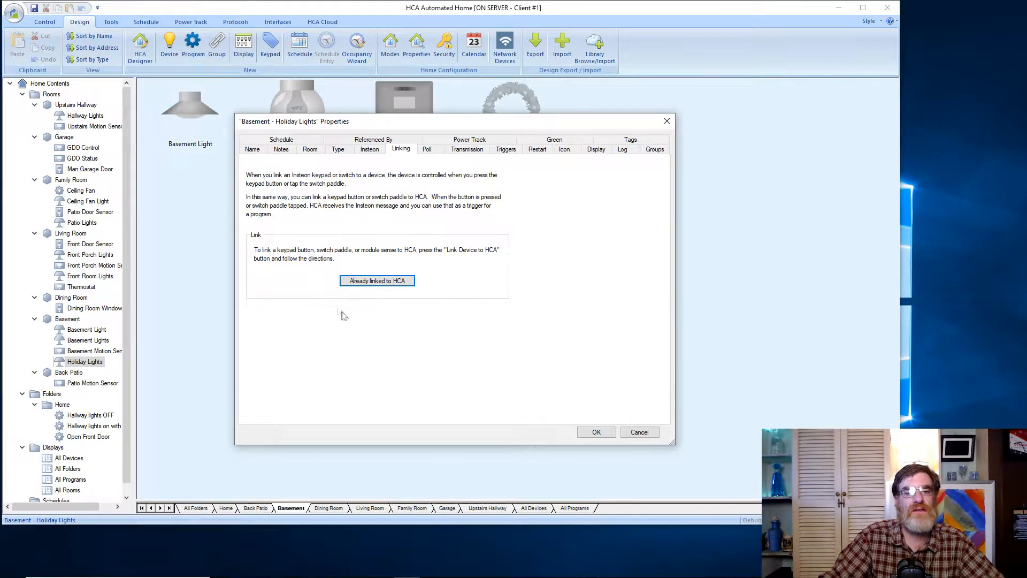
{"action": "left_click", "coordinate": [598, 432]}
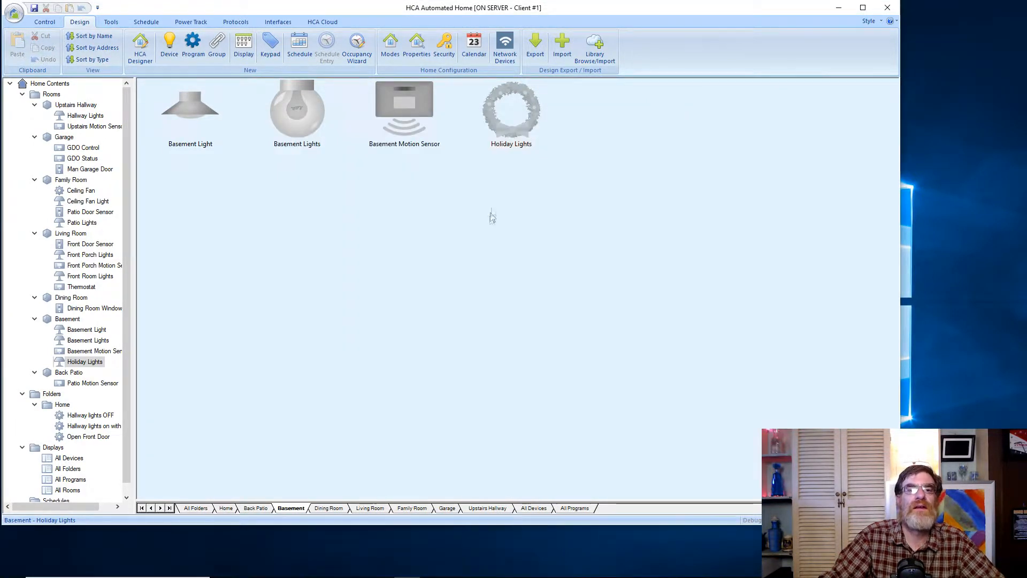
Step: Test control of Holiday Lights in the Basement display by turning the device on and back off
{"action": "right_click", "coordinate": [518, 119]}
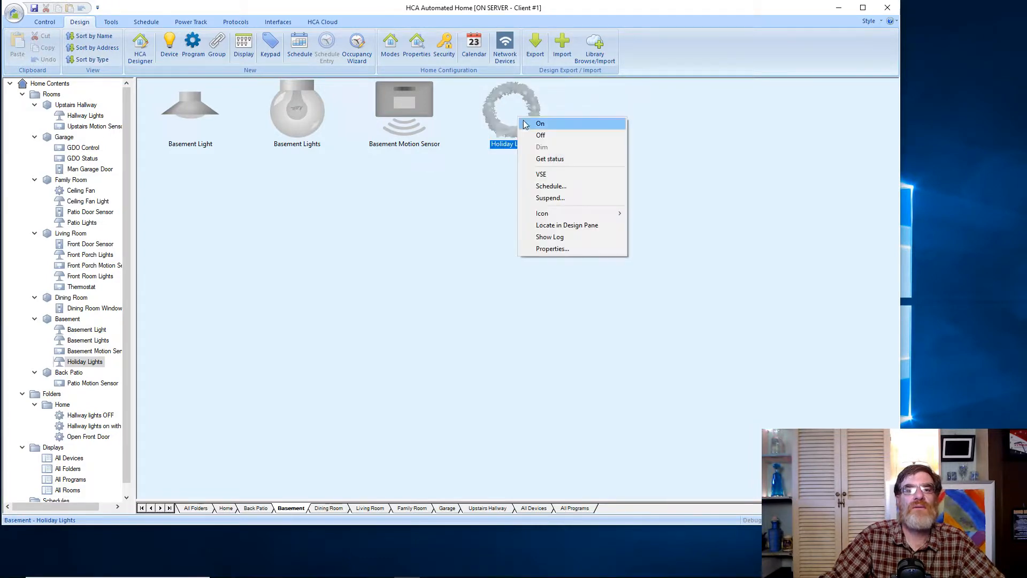
{"action": "left_click", "coordinate": [527, 126]}
{"action": "right_click", "coordinate": [511, 118]}
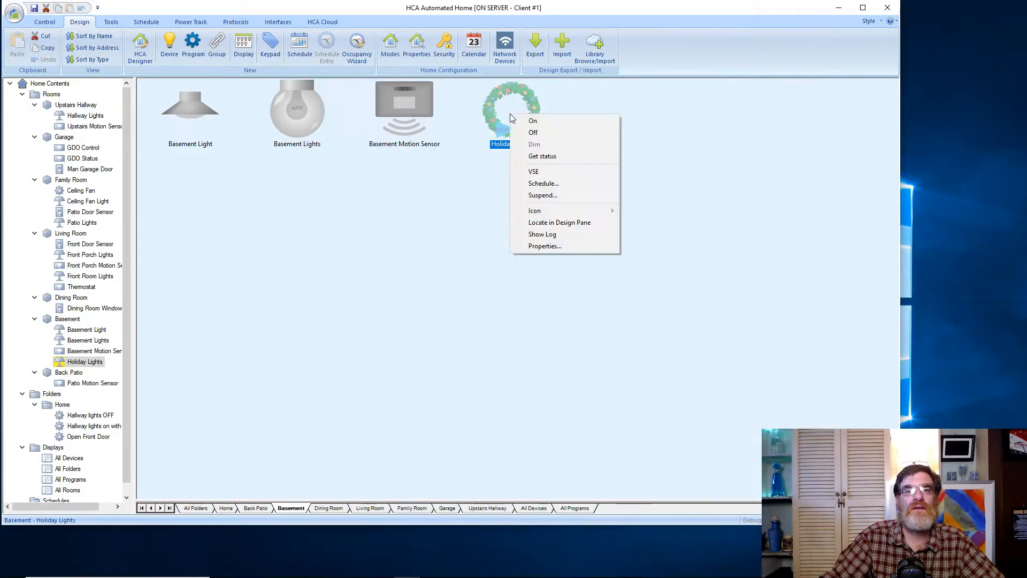
{"action": "left_click", "coordinate": [521, 132]}
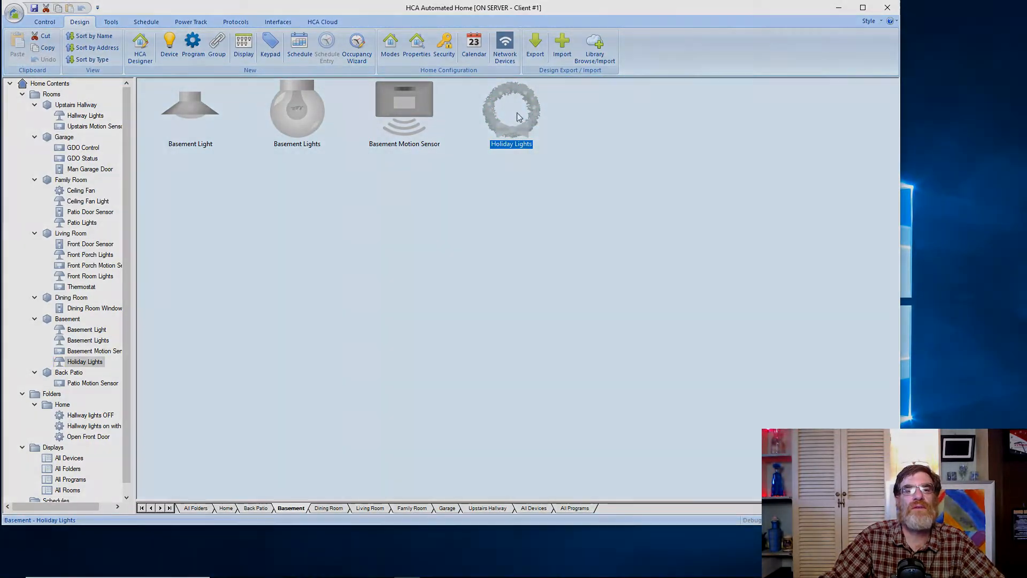
{"action": "right_click", "coordinate": [517, 113]}
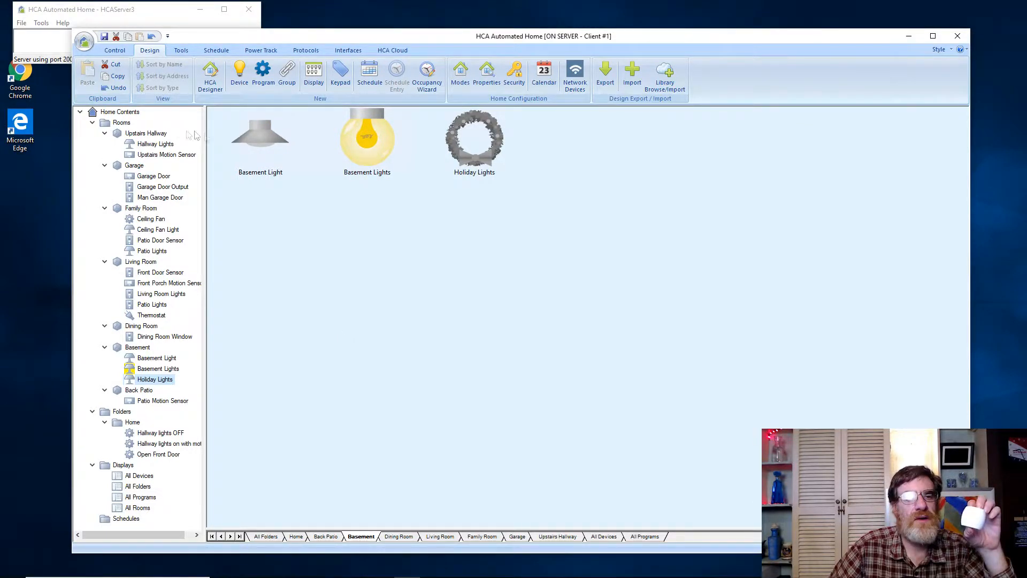
Step: Start a new device named Basement Motion Sensor in the Basement room with the Motion design pane icon
{"action": "left_click", "coordinate": [240, 71]}
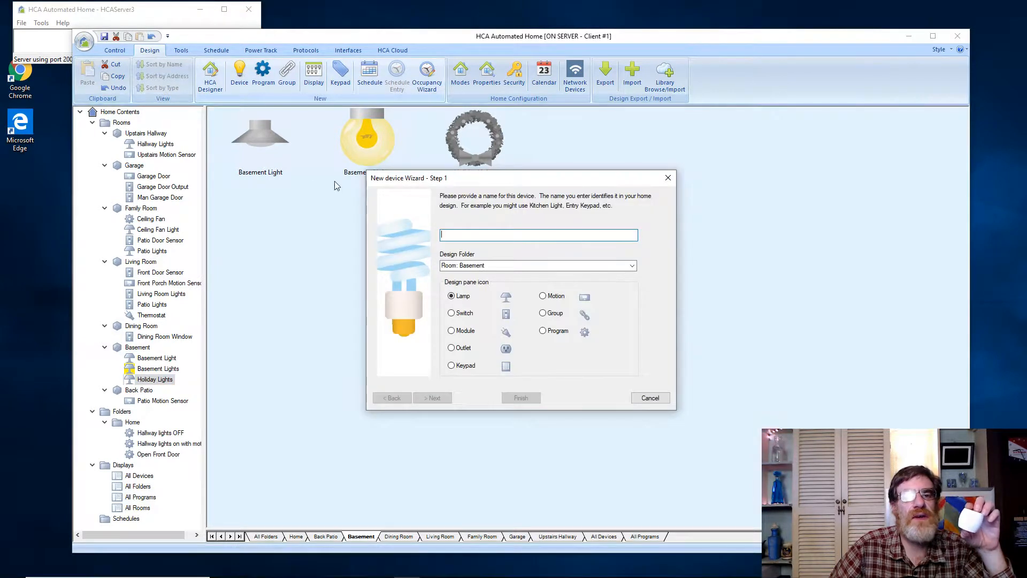
{"action": "type", "text": "Basem"}
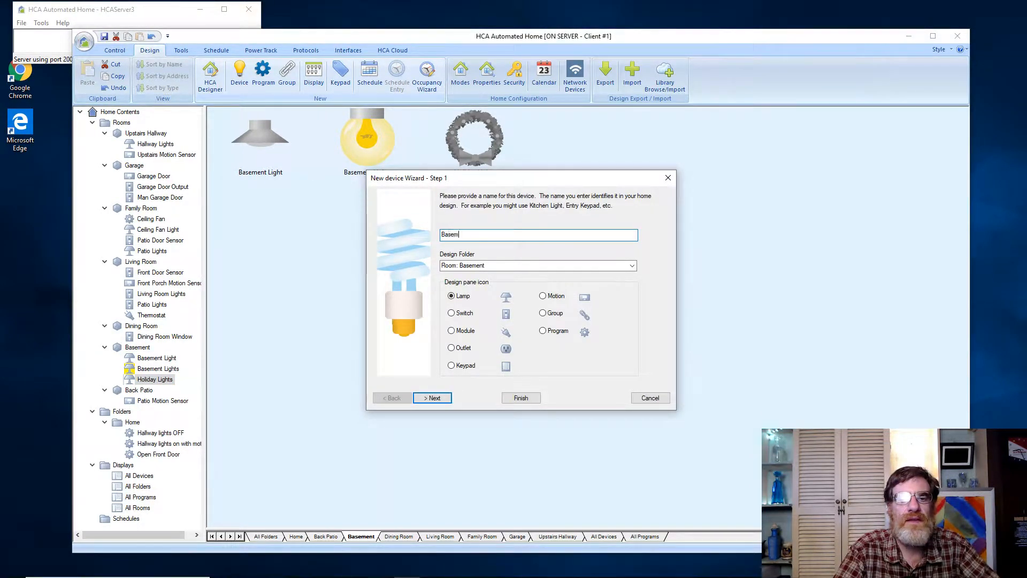
{"action": "type", "text": "ent Motio"}
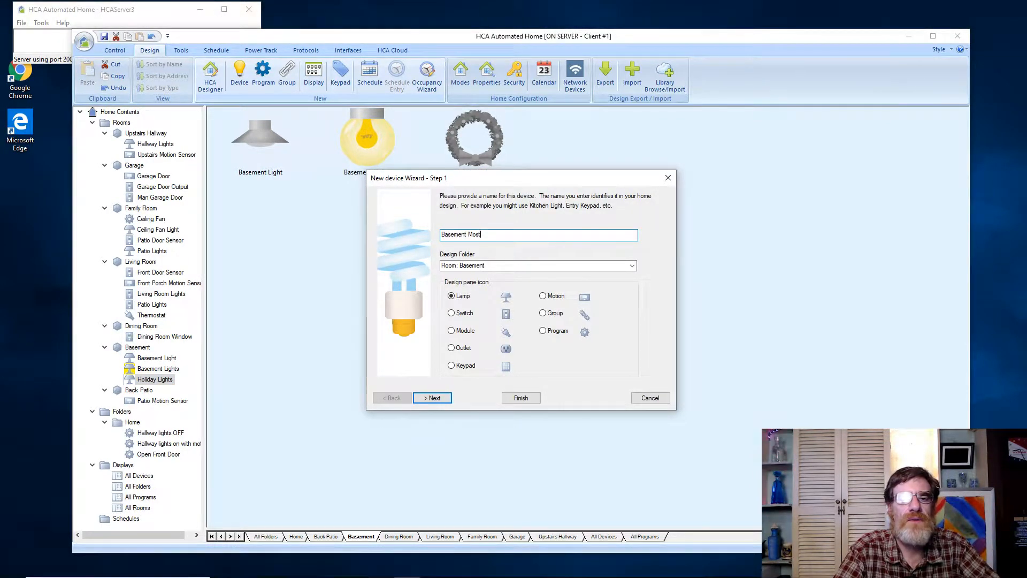
{"action": "type", "text": "n Sec"}
{"action": "key", "text": "BackSpace"}
{"action": "type", "text": "nsor"}
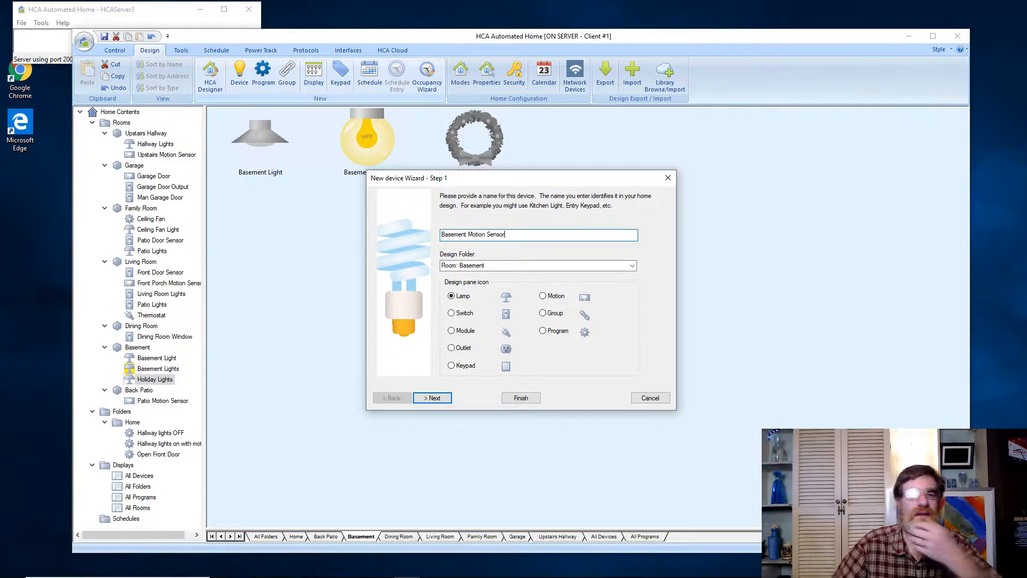
{"action": "left_click", "coordinate": [543, 297]}
{"action": "left_click", "coordinate": [432, 398]}
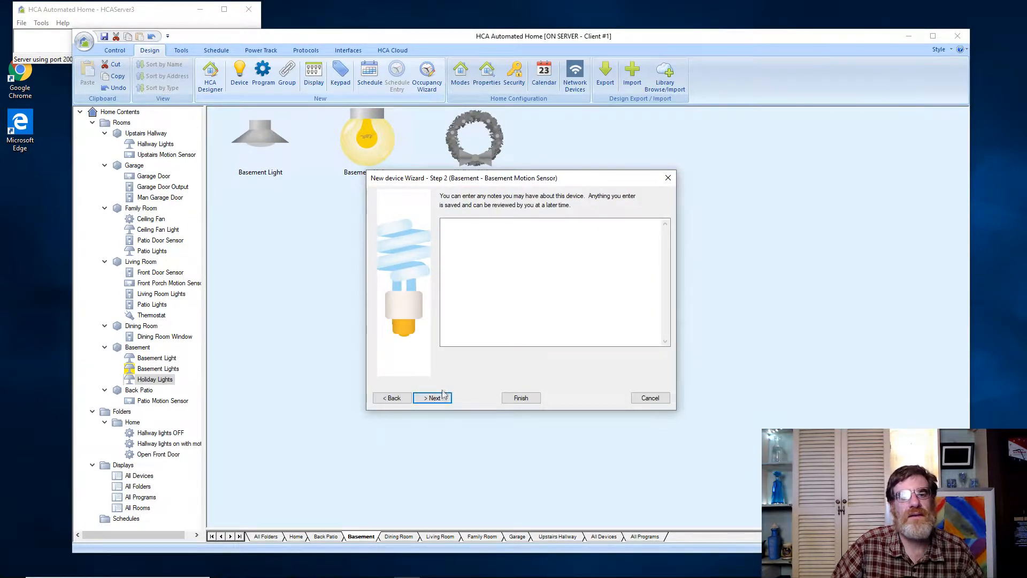
Step: Leave the notes empty, keep Insteon as the manufacturer, and continue to the address and type settings of Basement Motion Sensor
{"action": "left_click", "coordinate": [432, 398]}
{"action": "left_click", "coordinate": [579, 329]}
{"action": "left_click", "coordinate": [445, 402]}
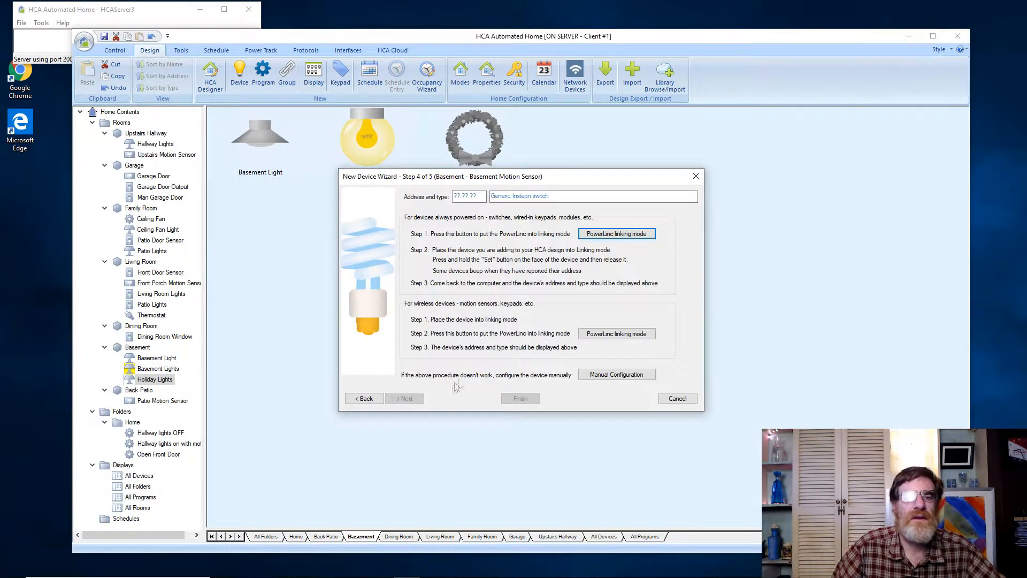
Step: Manually configure Basement Motion Sensor with the Insteon address 4A.6A.E1 and test that address
{"action": "left_click", "coordinate": [617, 375]}
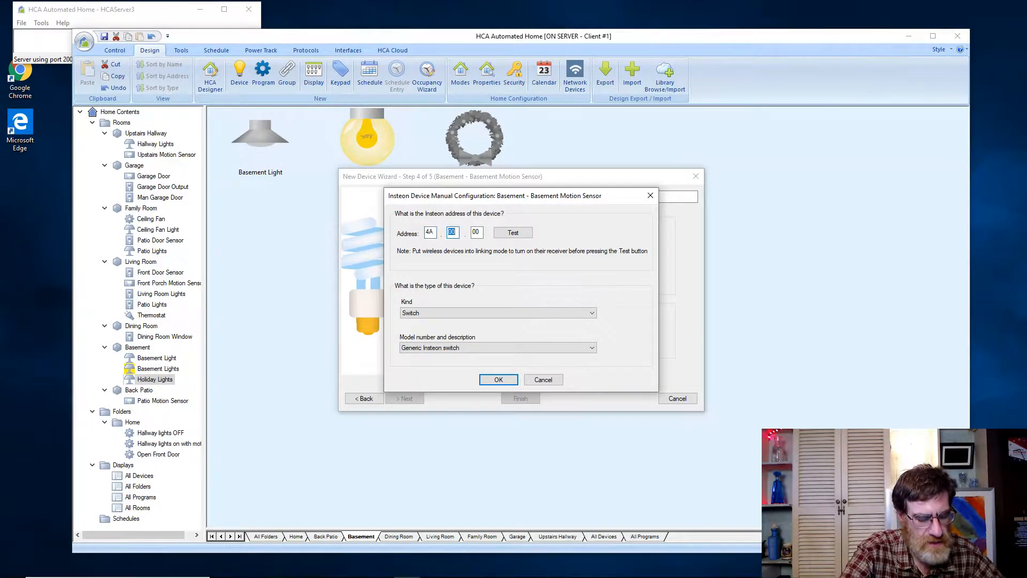
{"action": "type", "text": "6"}
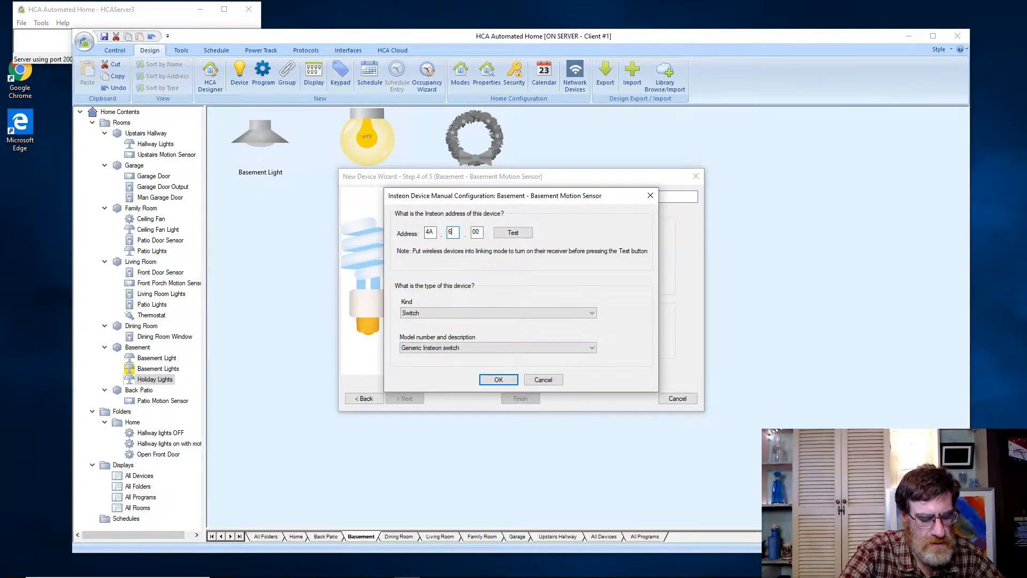
{"action": "type", "text": "A."}
{"action": "type", "text": "E1"}
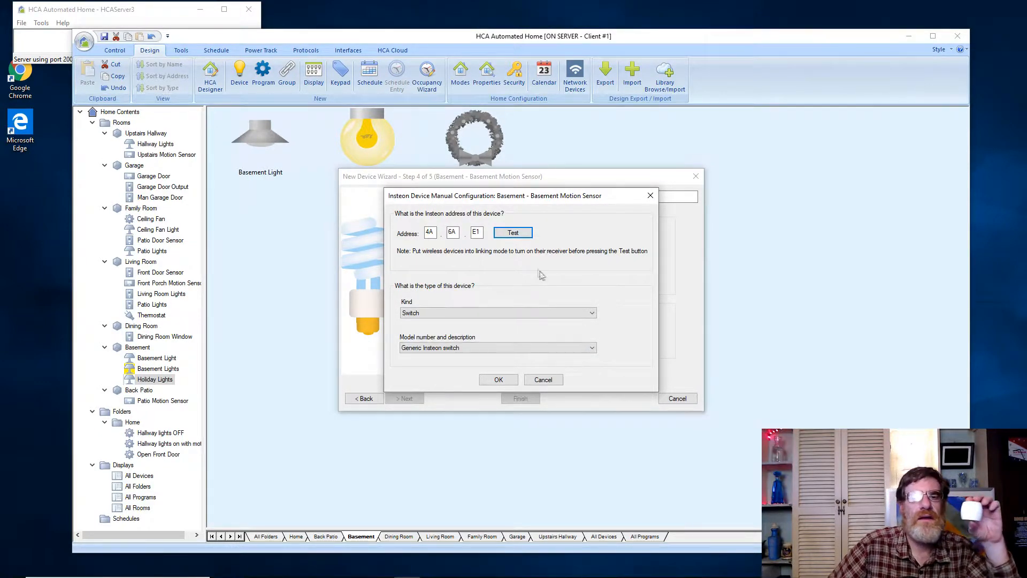
{"action": "left_click", "coordinate": [514, 233]}
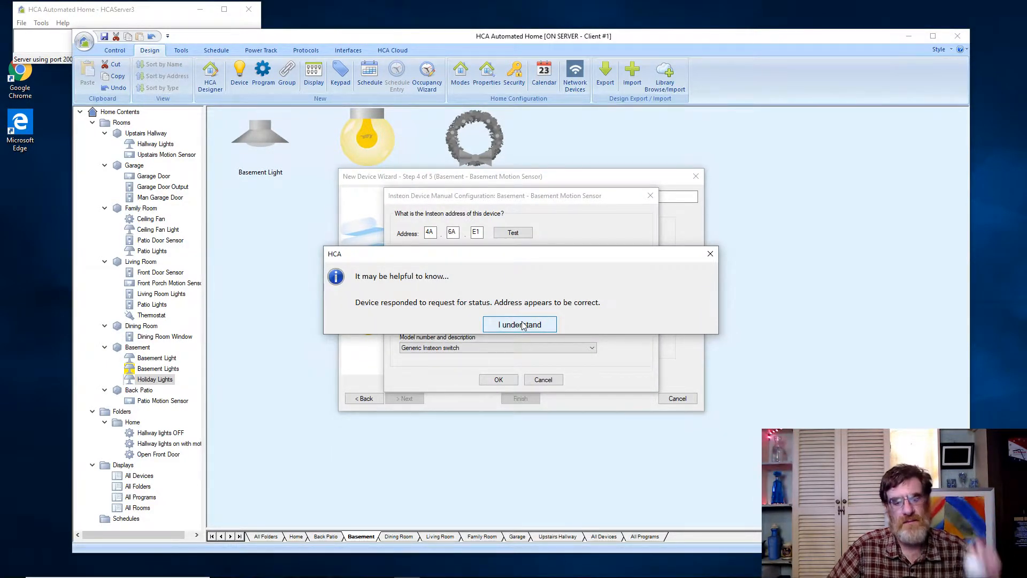
{"action": "left_click", "coordinate": [523, 325]}
Step: Set the device kind to All and the model of Basement Motion Sensor to 2844-222 Motion Sensor
{"action": "left_click", "coordinate": [509, 314]}
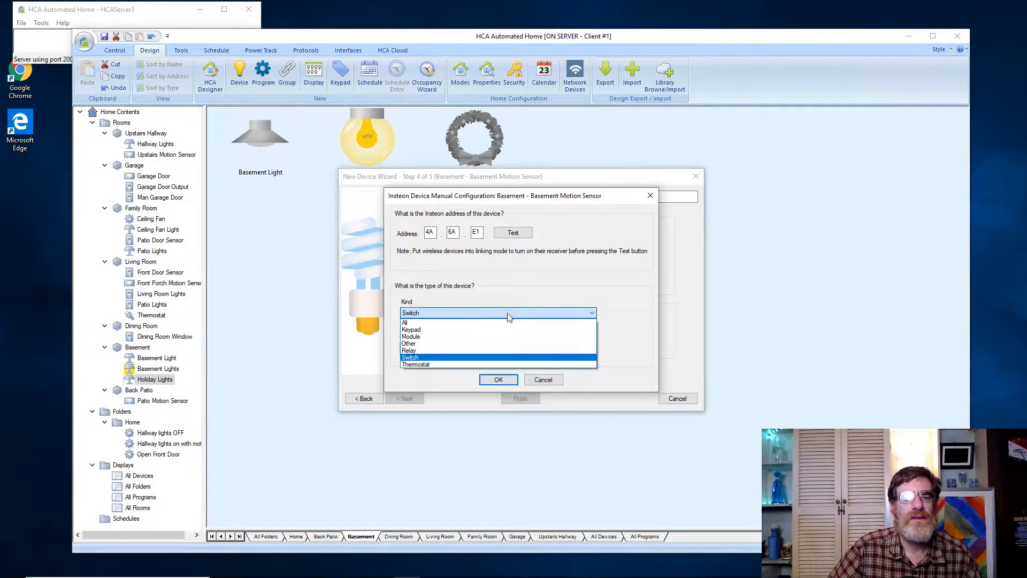
{"action": "left_click", "coordinate": [506, 323]}
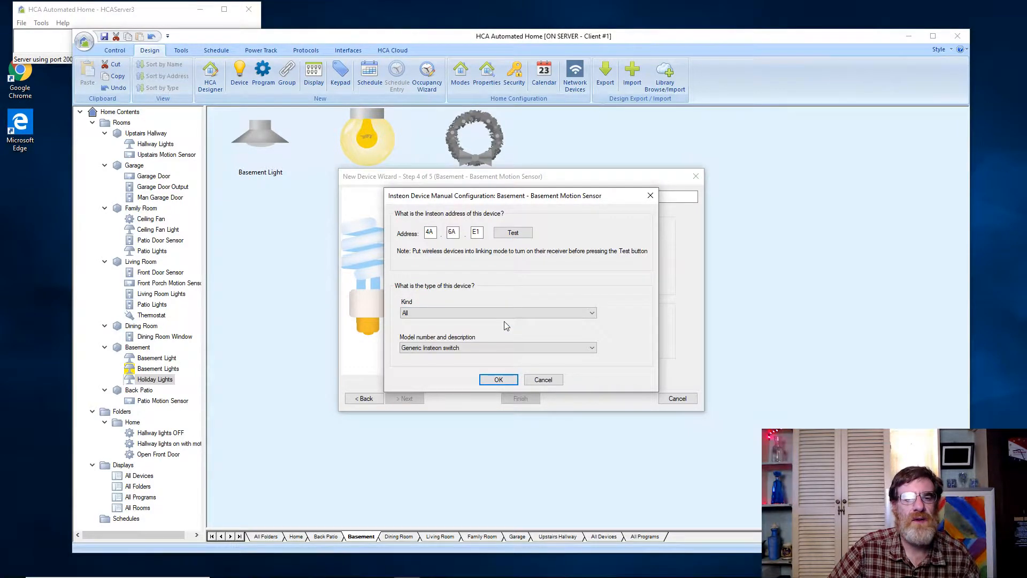
{"action": "left_click", "coordinate": [504, 348]}
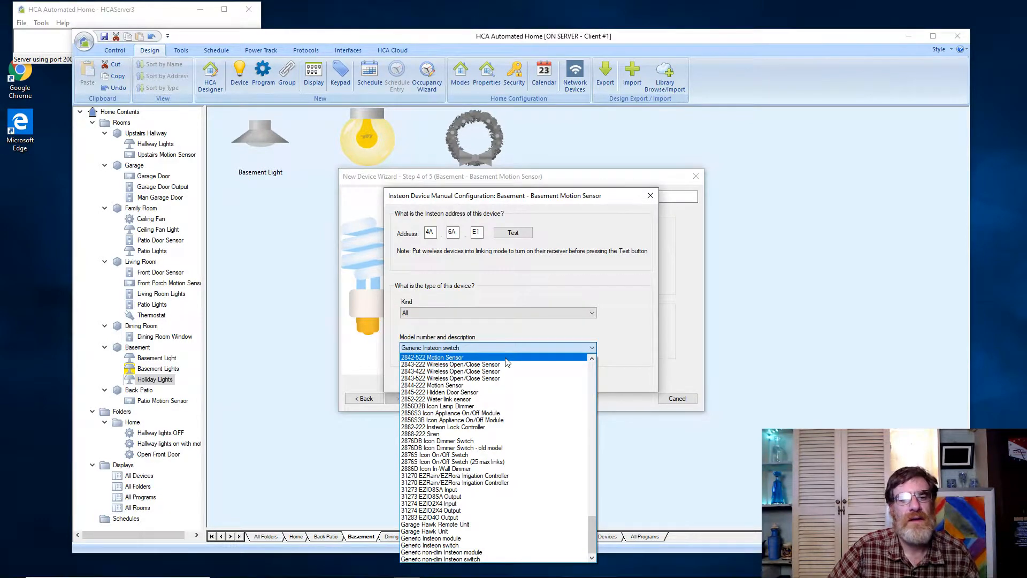
{"action": "scroll", "coordinate": [507, 374], "scroll_direction": "up", "scroll_amount": 1}
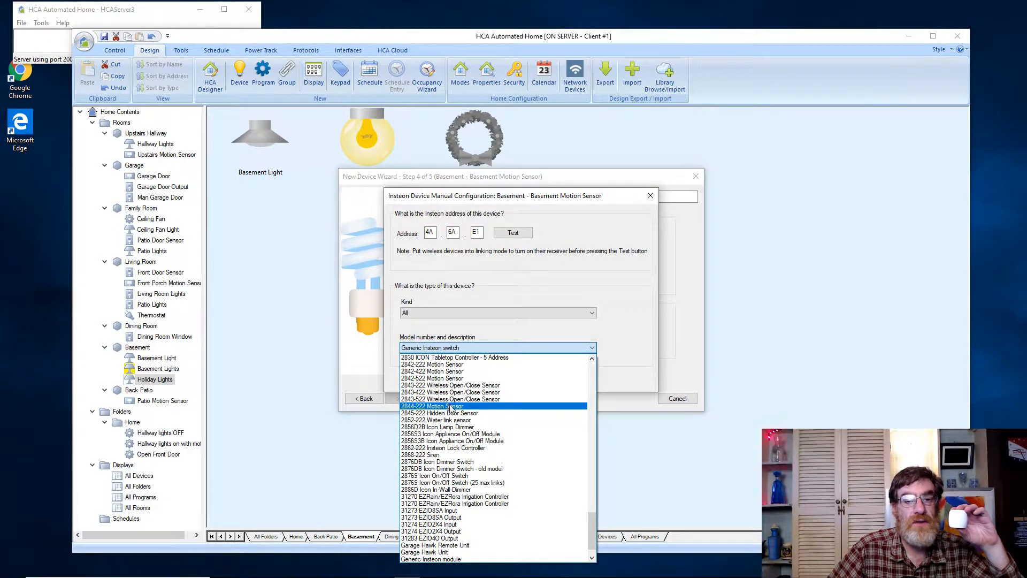
{"action": "left_click", "coordinate": [450, 406]}
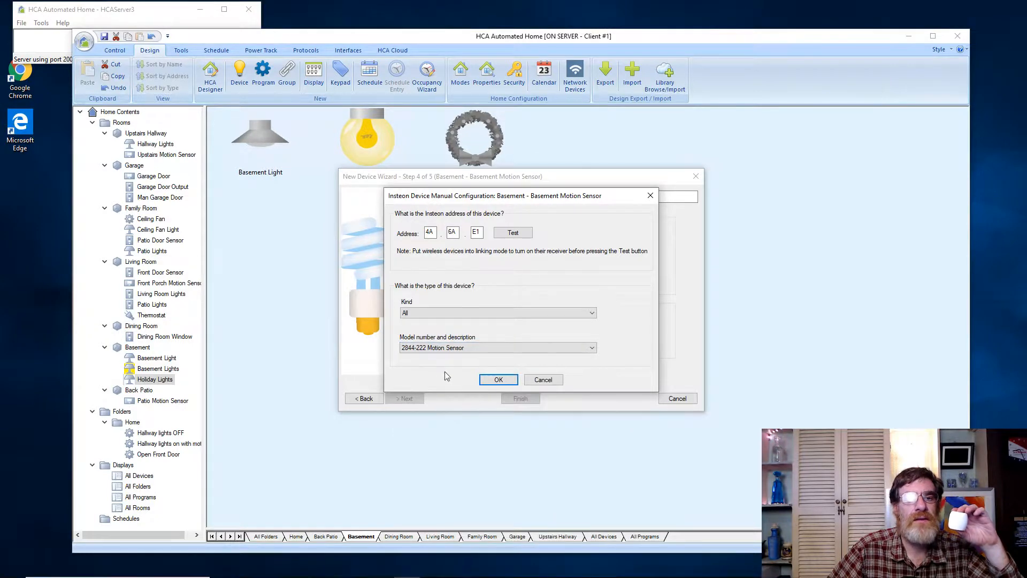
Step: Accept the manual Insteon configuration, keep the Motion Sensor icon, and finish creating Basement Motion Sensor
{"action": "left_click", "coordinate": [495, 383]}
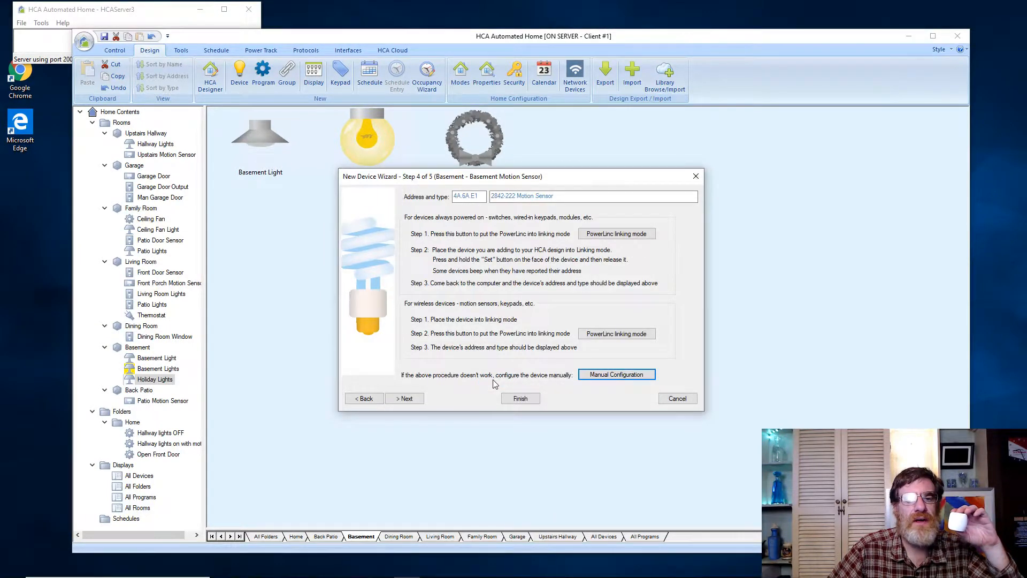
{"action": "left_click", "coordinate": [408, 399]}
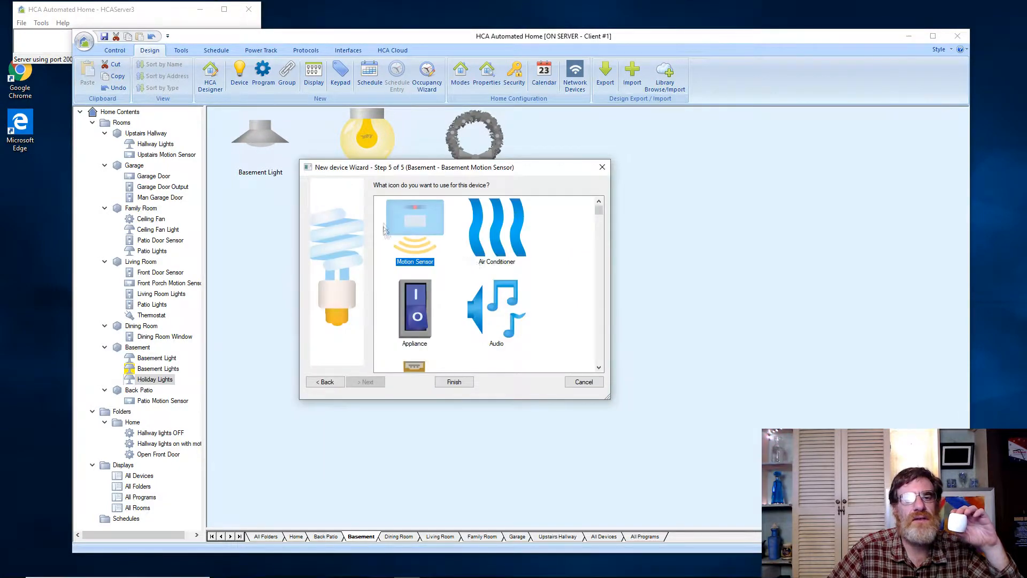
{"action": "left_click", "coordinate": [454, 381]}
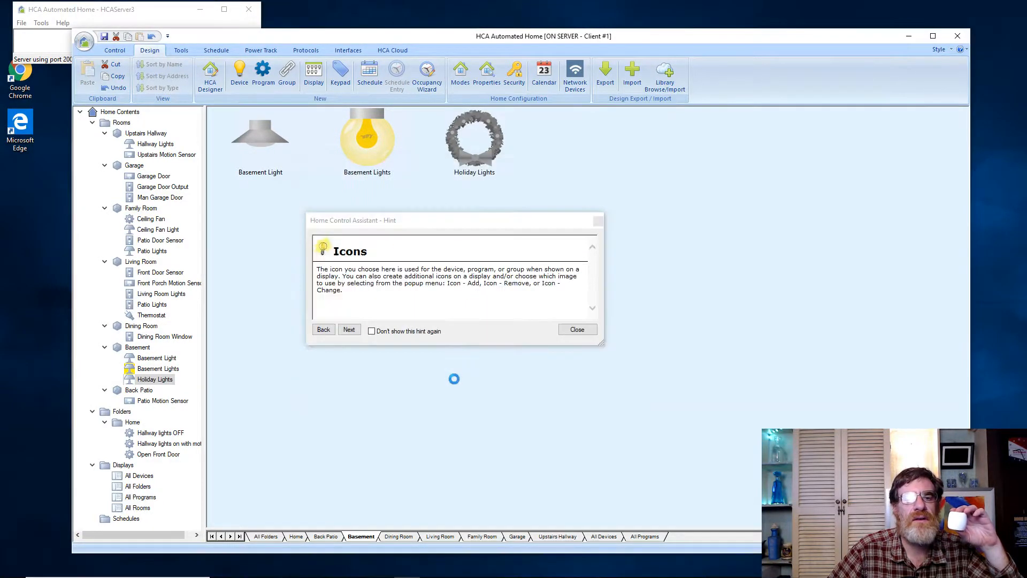
{"action": "left_click", "coordinate": [577, 330]}
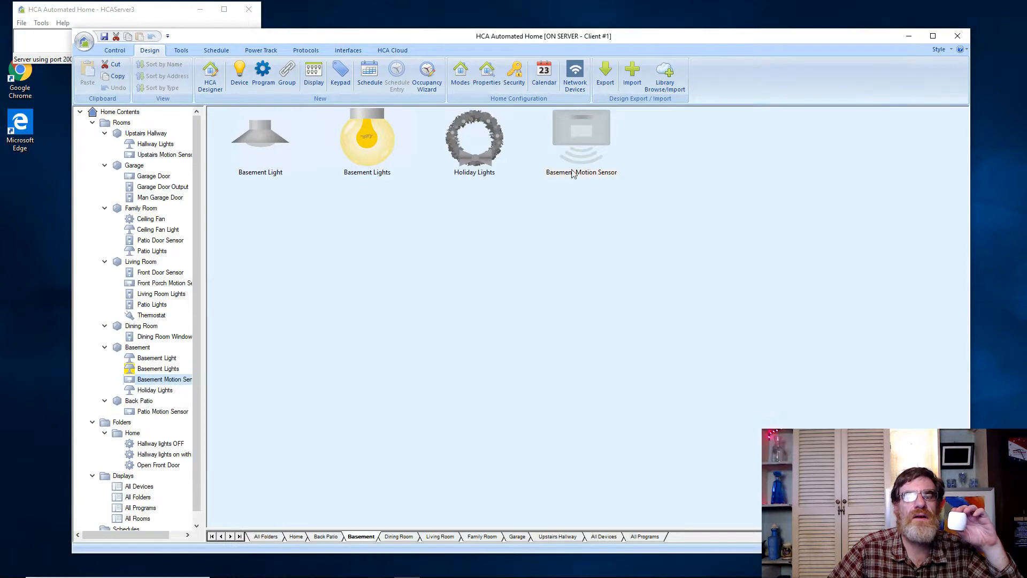
Step: Link input 1 of Basement Motion Sensor to HCA from the device's properties
{"action": "left_click", "coordinate": [580, 134]}
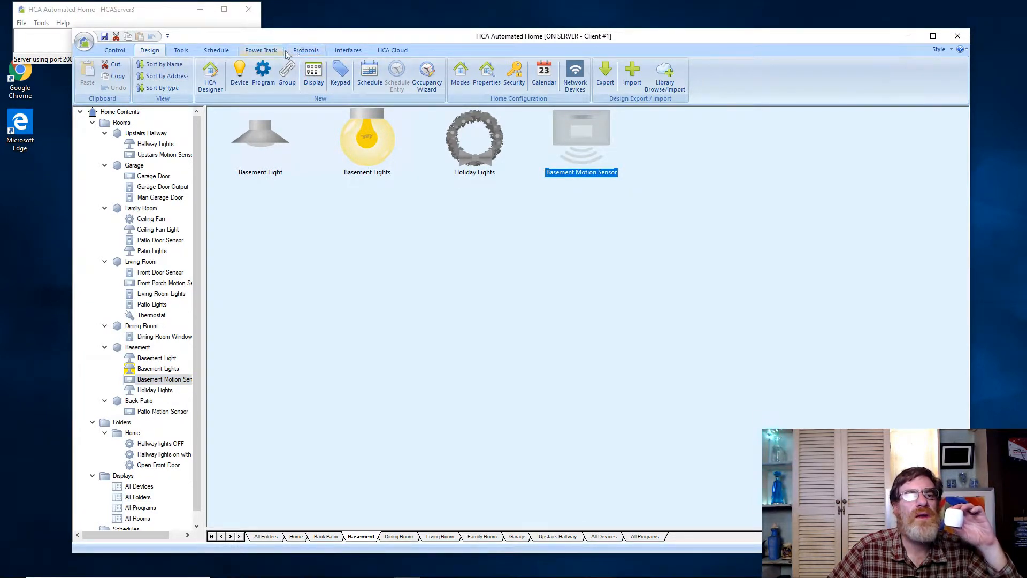
{"action": "right_click", "coordinate": [577, 123]}
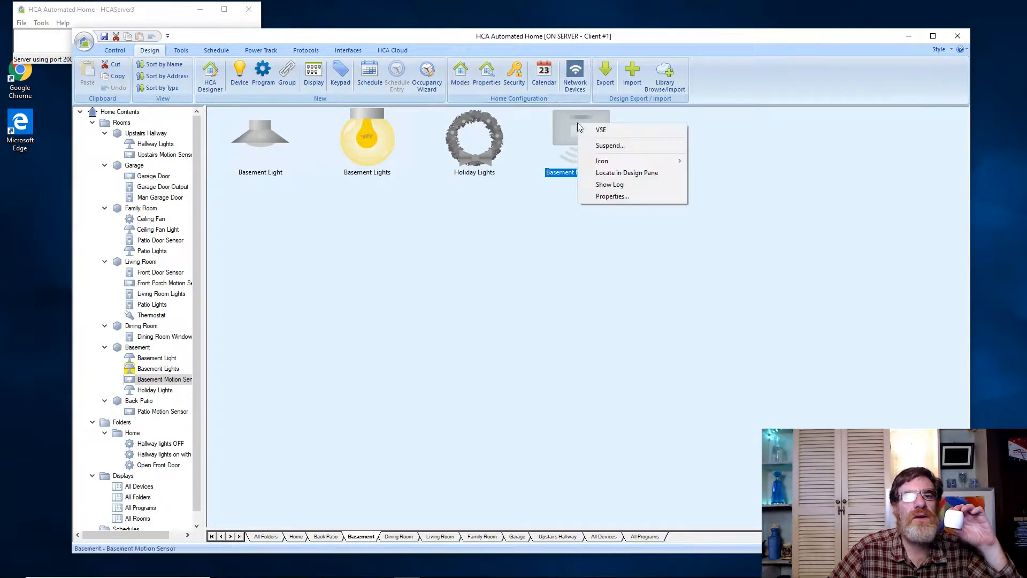
{"action": "left_click", "coordinate": [612, 195]}
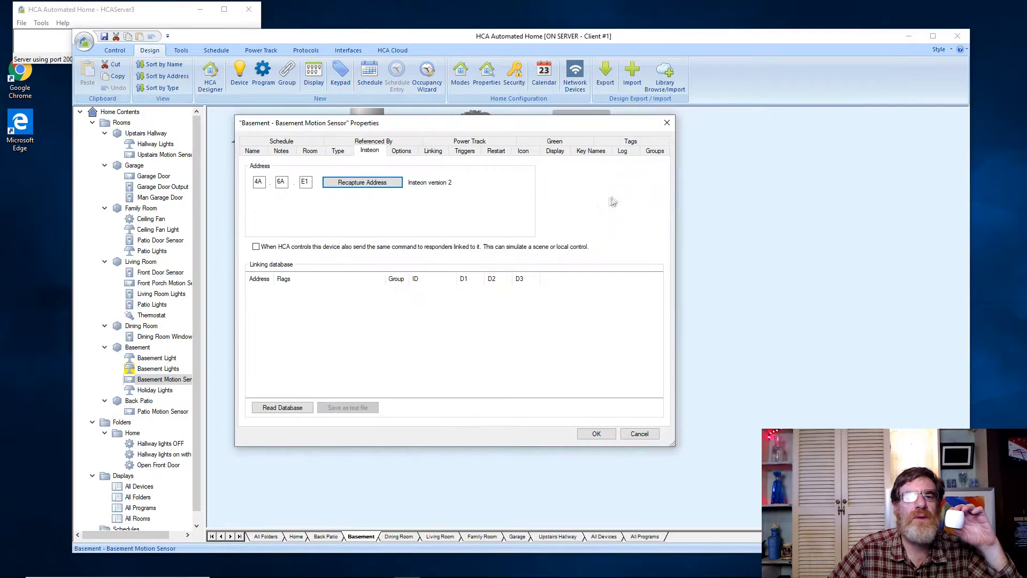
{"action": "left_click", "coordinate": [433, 152]}
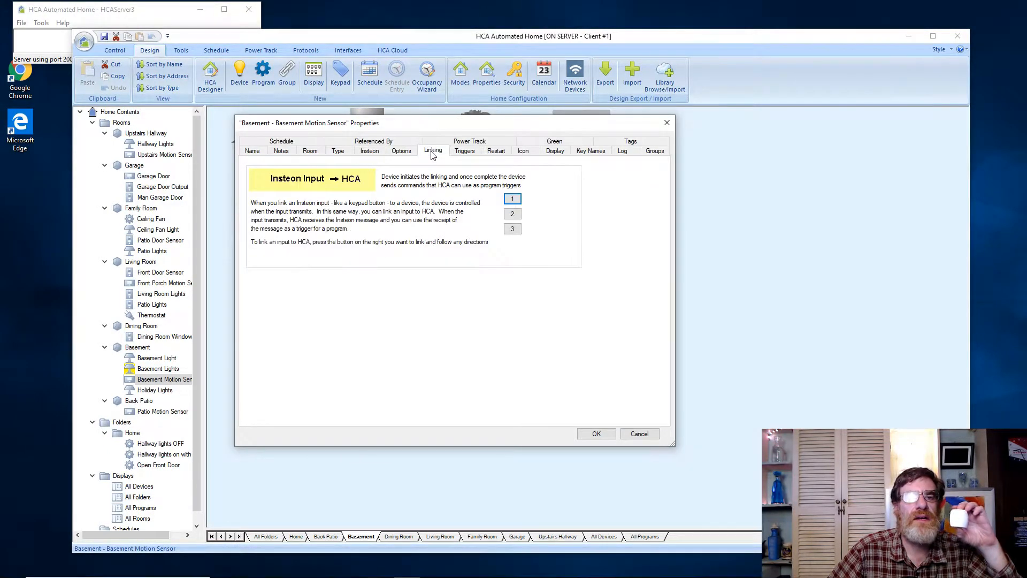
{"action": "left_click", "coordinate": [512, 200]}
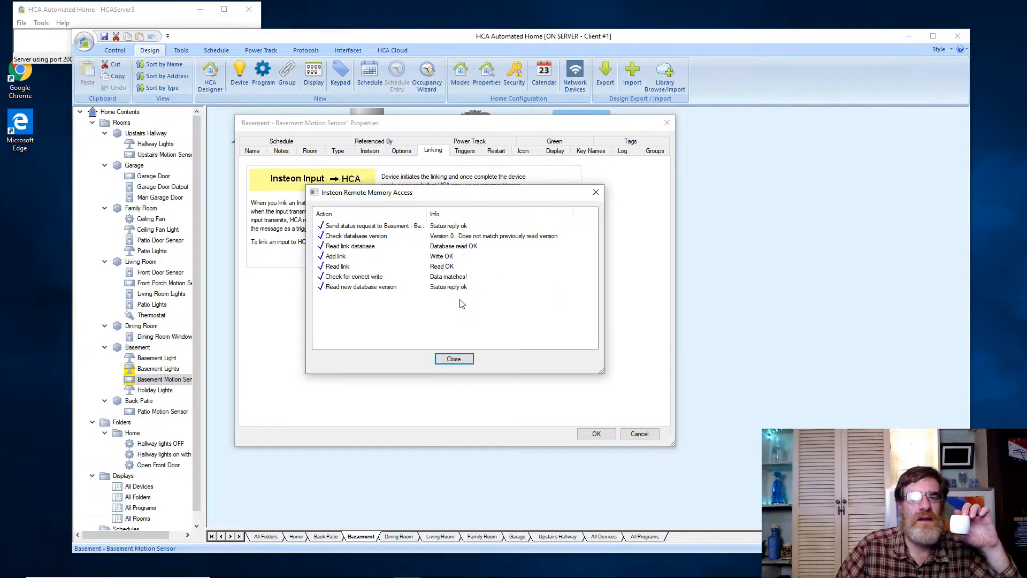
{"action": "left_click", "coordinate": [461, 358]}
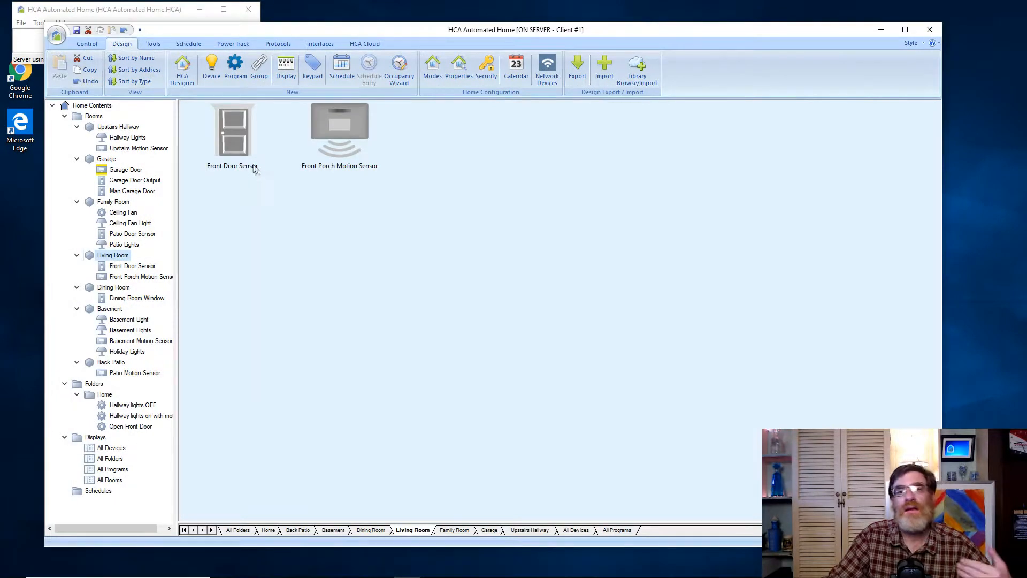
Step: Capture three installed Insteon devices with the Insteon Multi-Add tool and query their types
{"action": "left_click", "coordinate": [212, 77]}
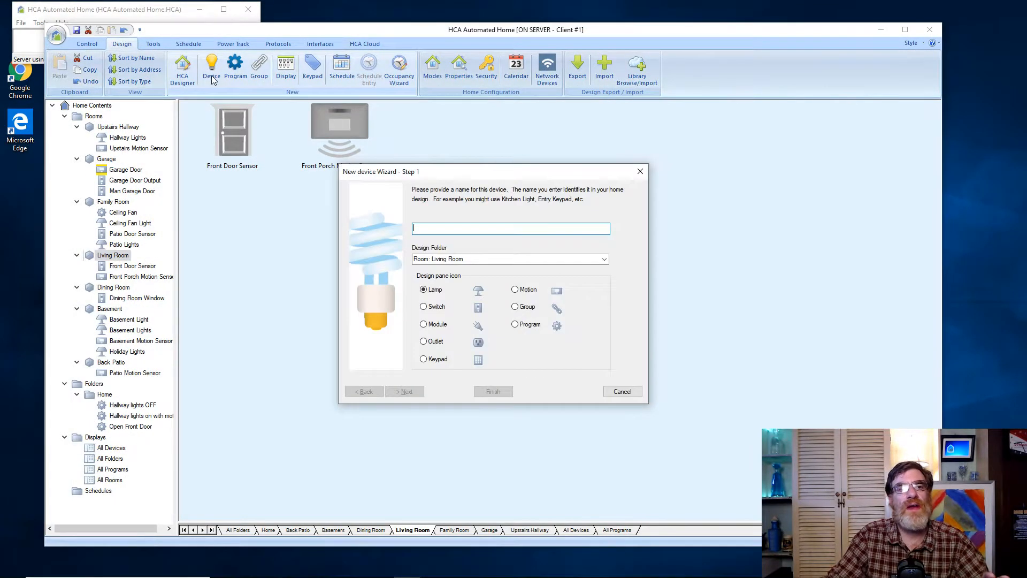
{"action": "left_click", "coordinate": [622, 392]}
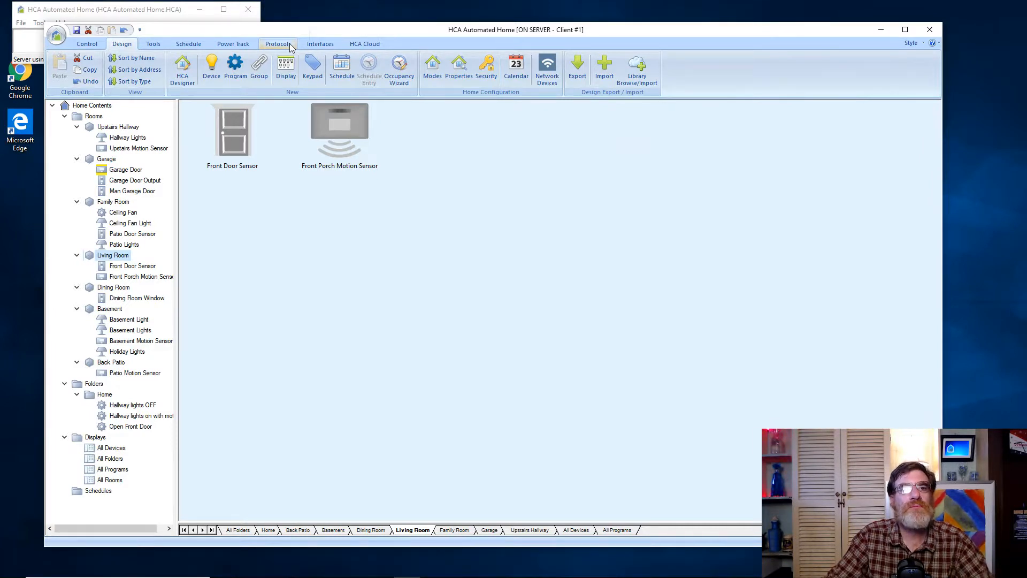
{"action": "left_click", "coordinate": [275, 45]}
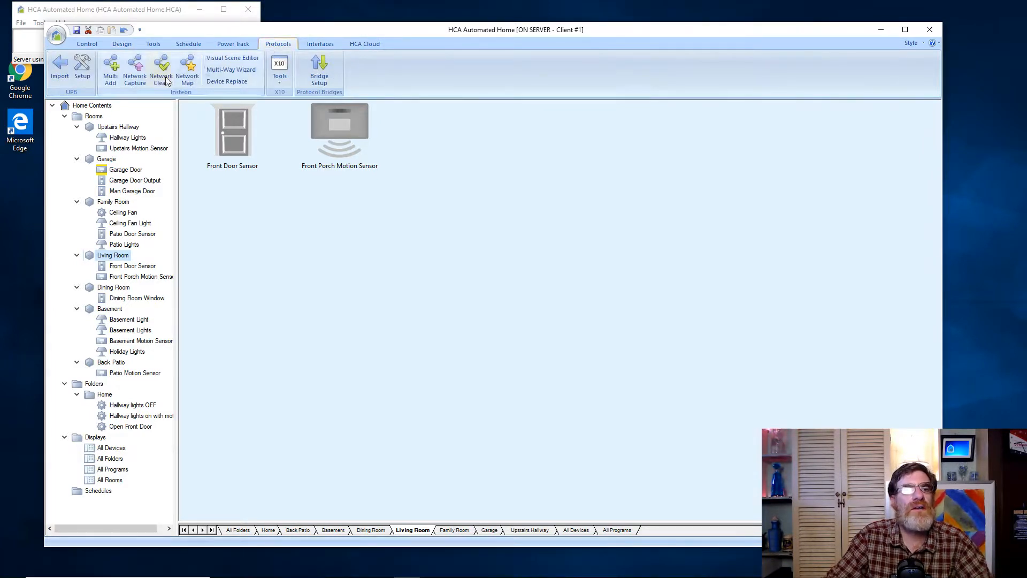
{"action": "left_click", "coordinate": [110, 81]}
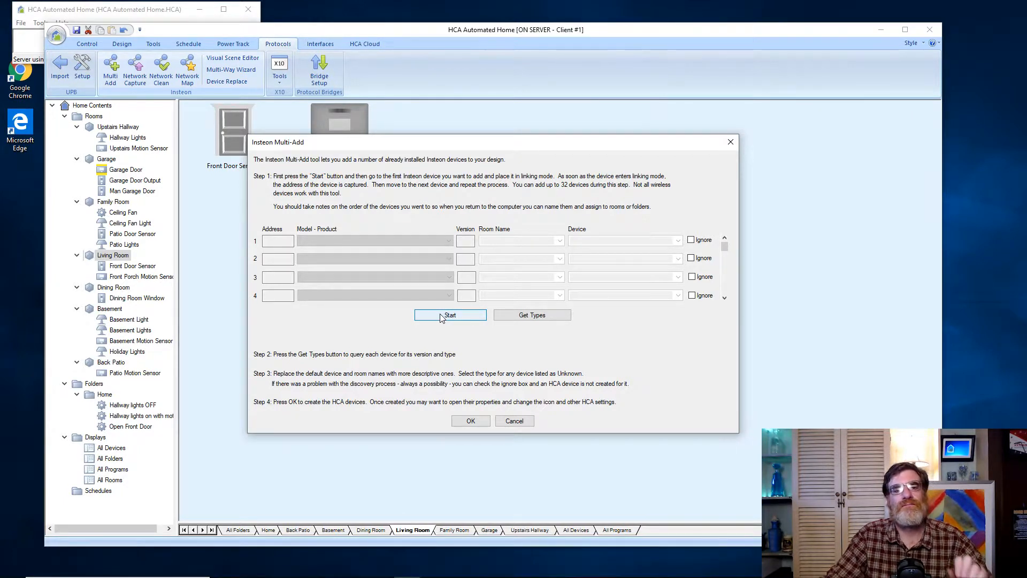
{"action": "left_click", "coordinate": [441, 316]}
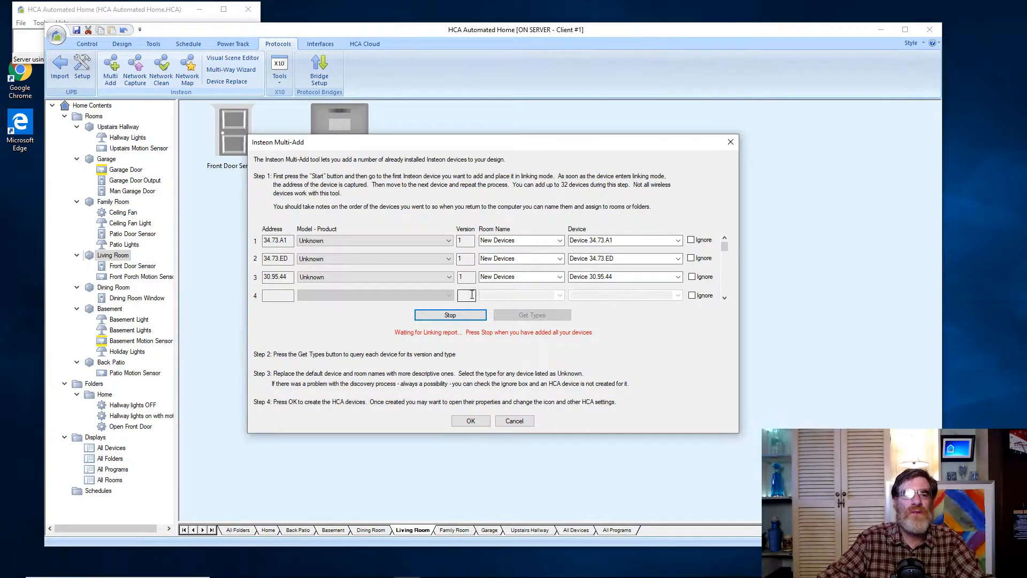
{"action": "left_click", "coordinate": [454, 316]}
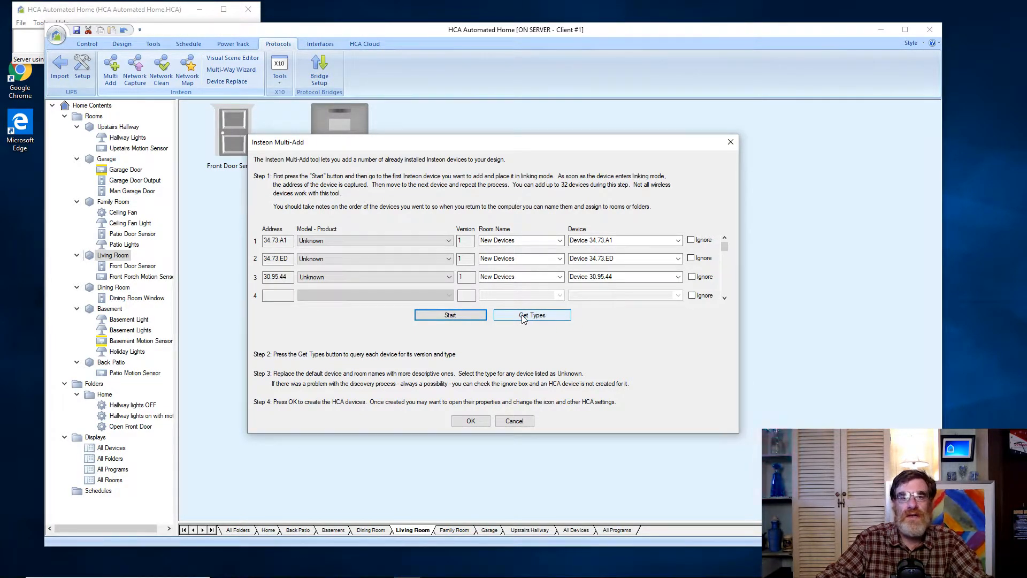
{"action": "left_click", "coordinate": [524, 318]}
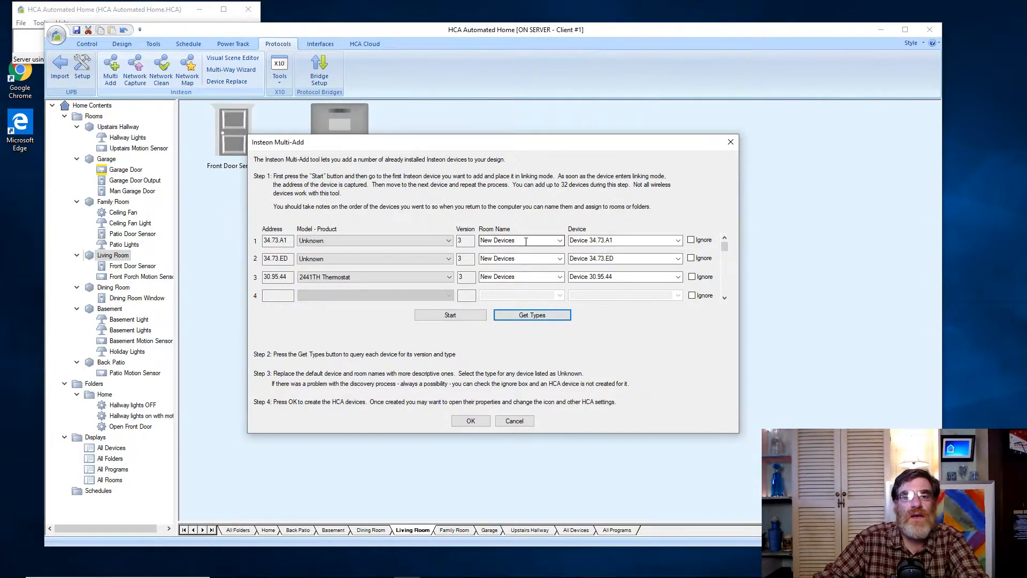
Step: Assign all three captured devices to the Living Room and name device 30.95.44 Thermostat
{"action": "left_click", "coordinate": [560, 241]}
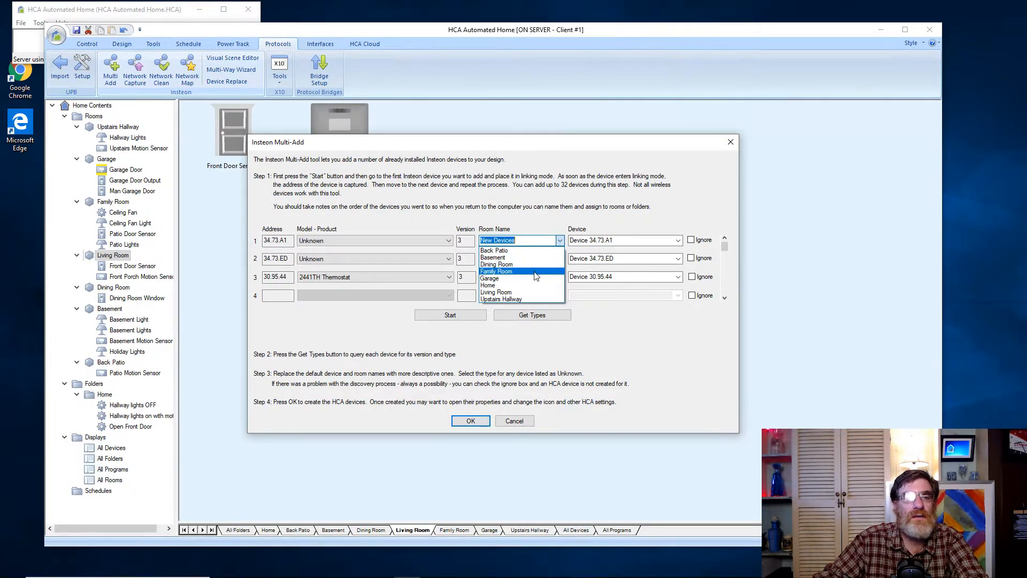
{"action": "left_click", "coordinate": [531, 293]}
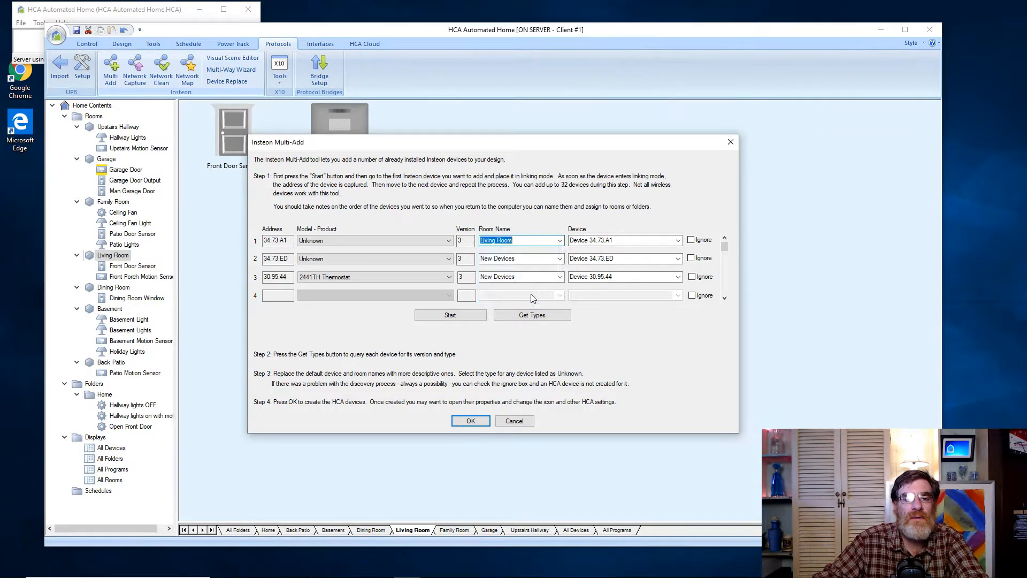
{"action": "left_click", "coordinate": [560, 258]}
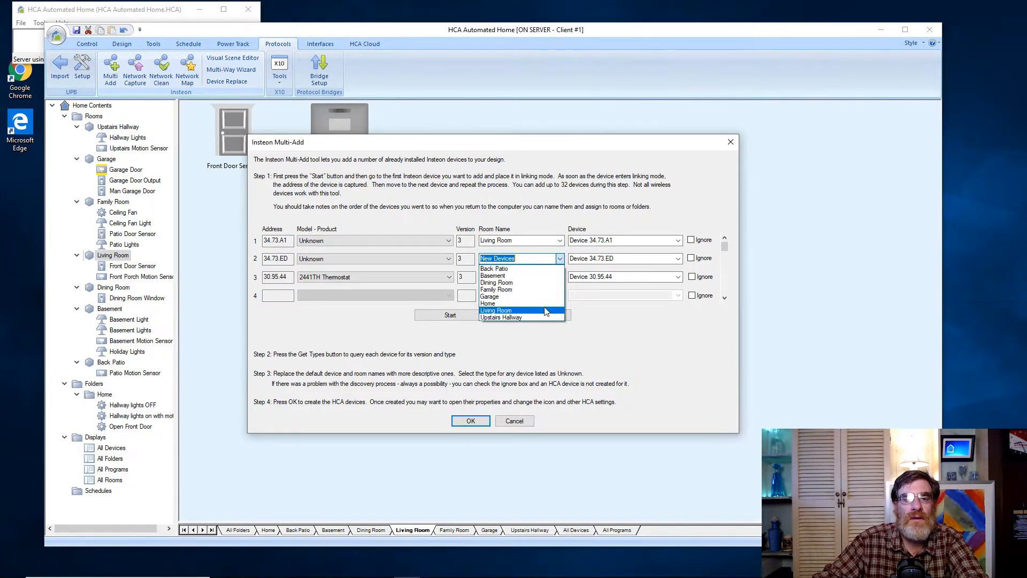
{"action": "left_click", "coordinate": [546, 311]}
{"action": "left_click", "coordinate": [560, 276]}
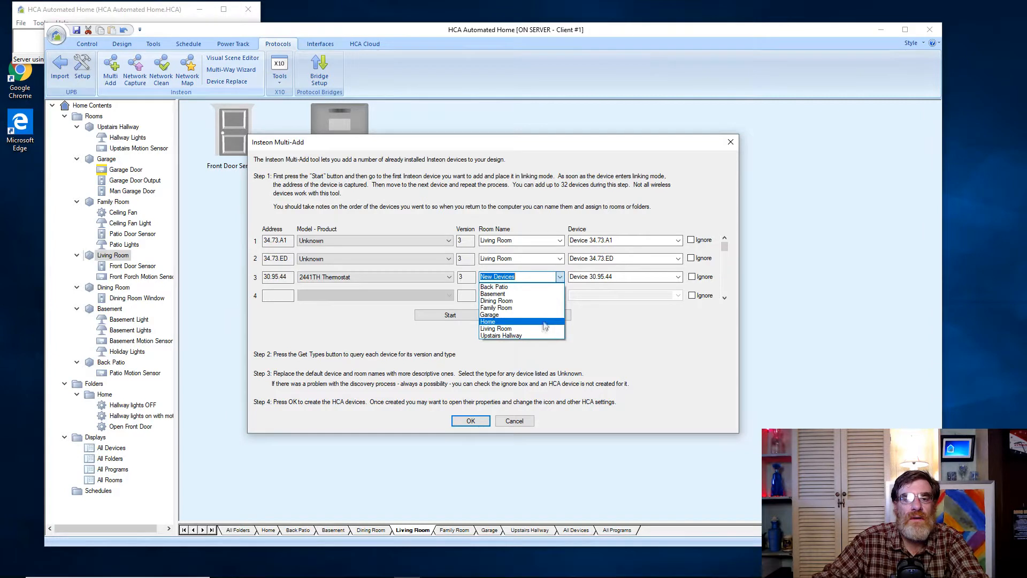
{"action": "left_click", "coordinate": [544, 328]}
{"action": "left_click", "coordinate": [619, 276]}
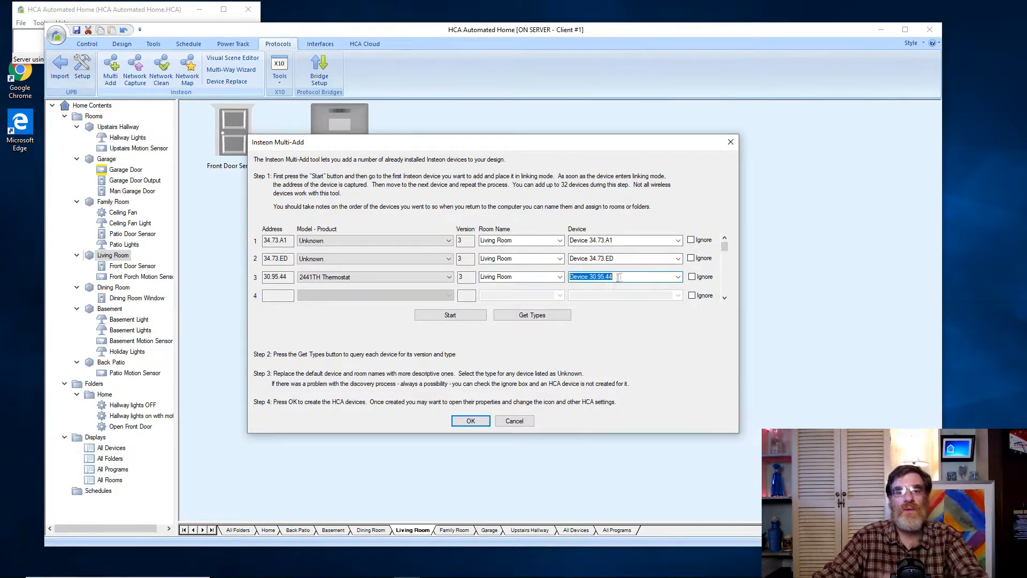
{"action": "type", "text": "Thermostat"}
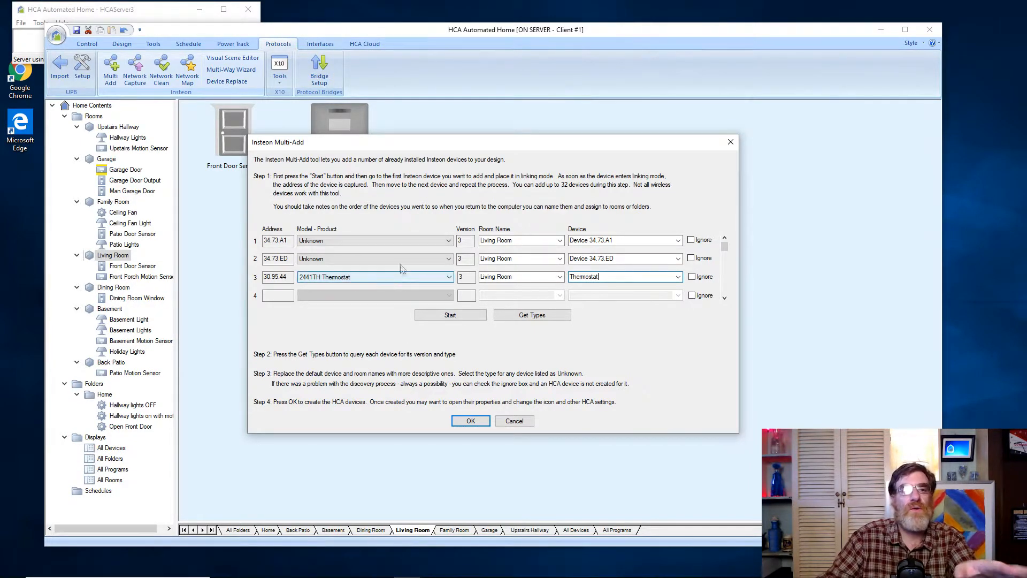
Step: Set the model of device 34.73.A1 to 2474DWH SwitchLinc 2-Wire Dimmer (RF)
{"action": "left_click", "coordinate": [448, 241]}
{"action": "scroll", "coordinate": [407, 348], "scroll_direction": "up", "scroll_amount": 3}
{"action": "scroll", "coordinate": [412, 281], "scroll_direction": "up", "scroll_amount": 8}
{"action": "scroll", "coordinate": [408, 285], "scroll_direction": "up", "scroll_amount": 7}
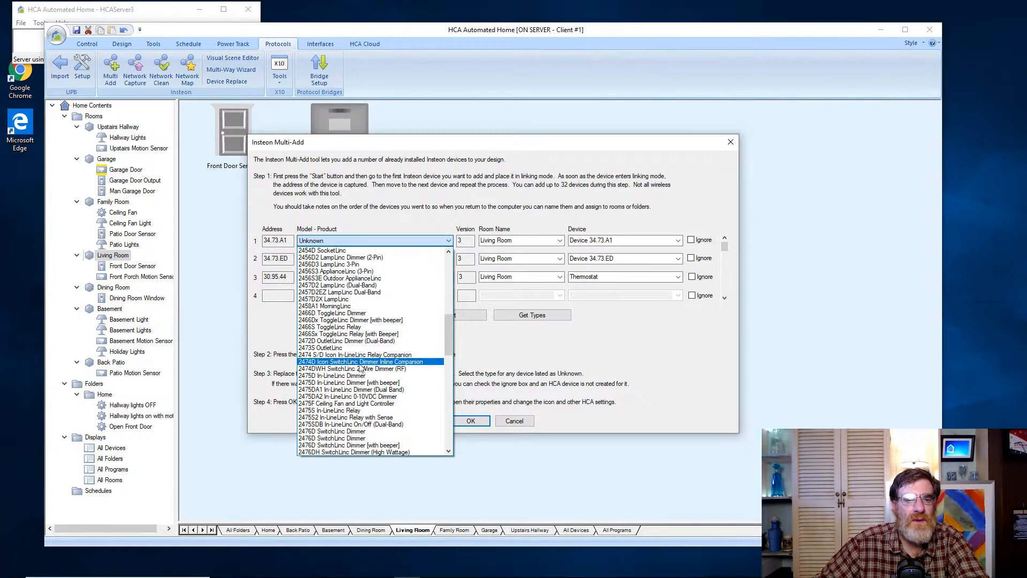
{"action": "left_click", "coordinate": [375, 369]}
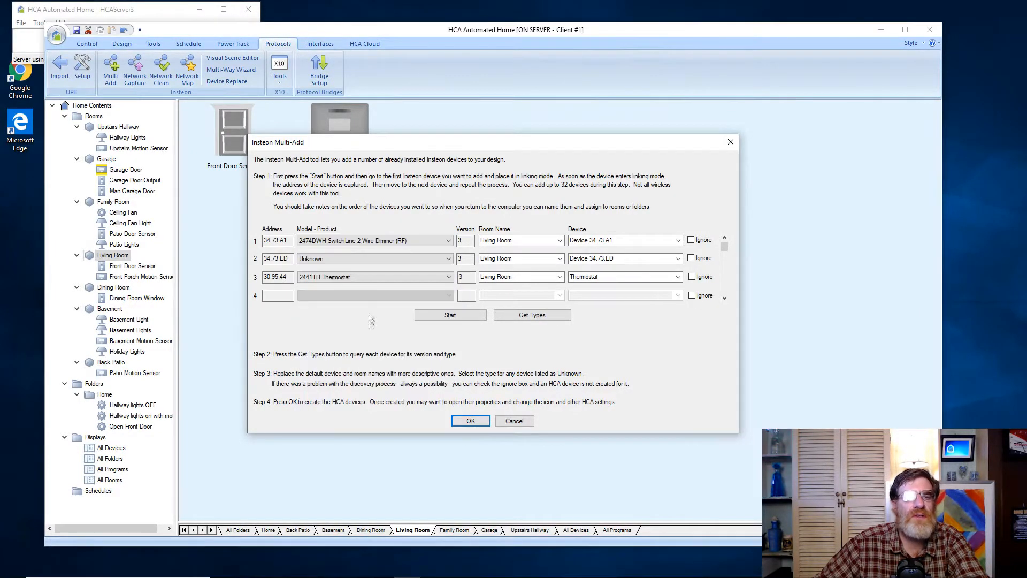
Step: Set the model of device 34.73.ED to 2474DWH SwitchLinc 2-Wire Dimmer (RF) and create the three captured devices
{"action": "left_click", "coordinate": [410, 259]}
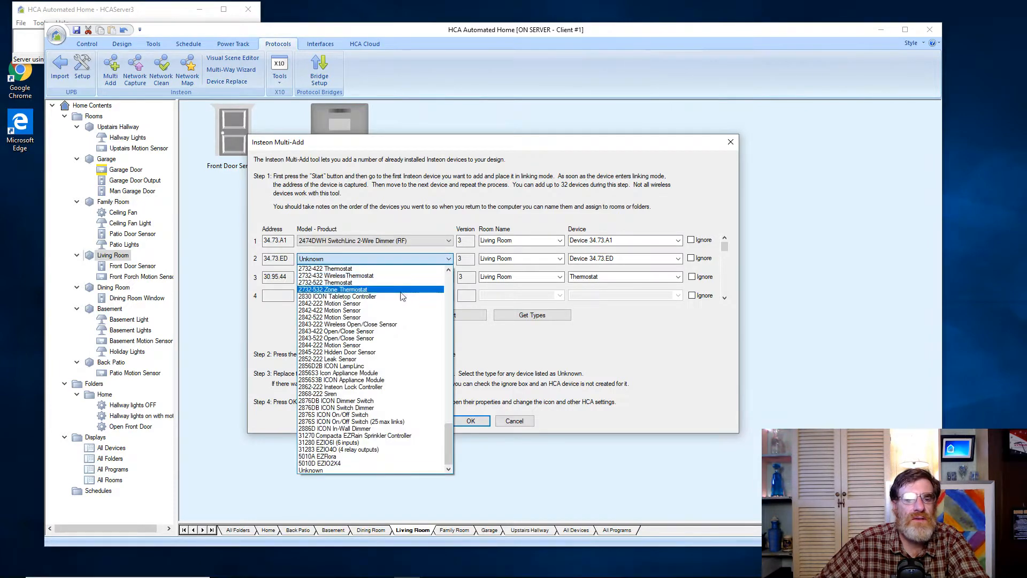
{"action": "scroll", "coordinate": [397, 311], "scroll_direction": "up", "scroll_amount": 10}
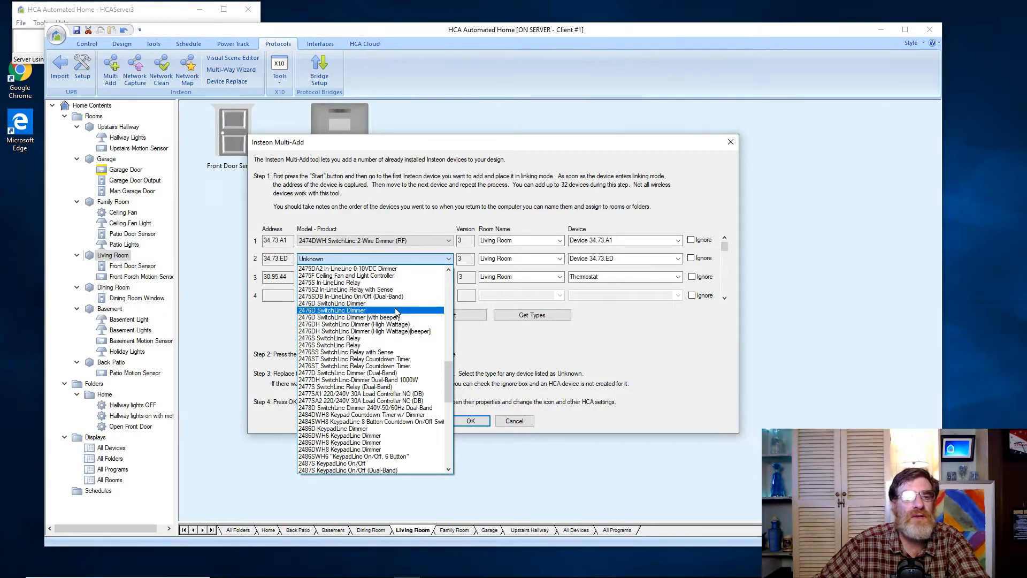
{"action": "scroll", "coordinate": [395, 310], "scroll_direction": "up", "scroll_amount": 4}
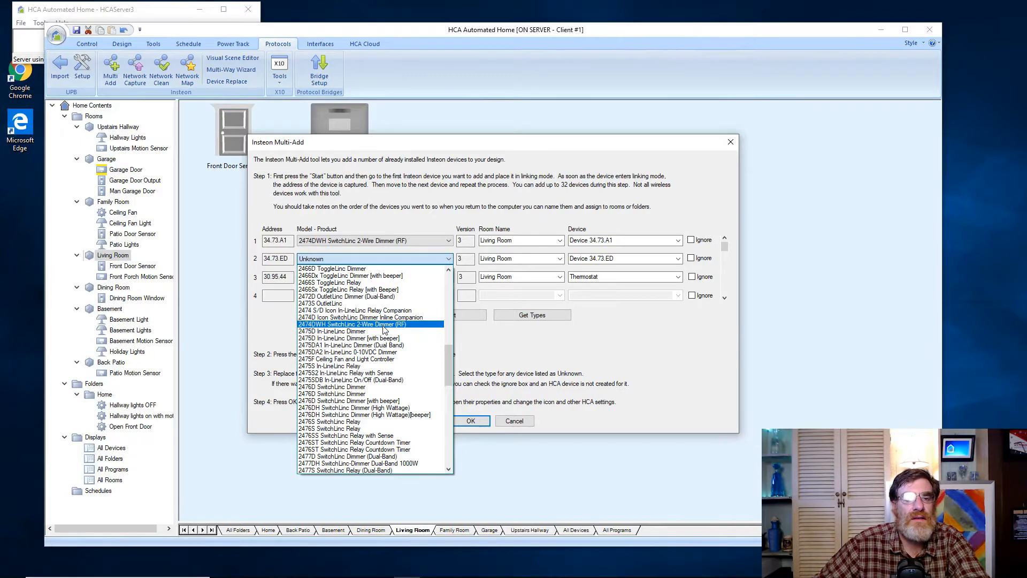
{"action": "left_click", "coordinate": [385, 325]}
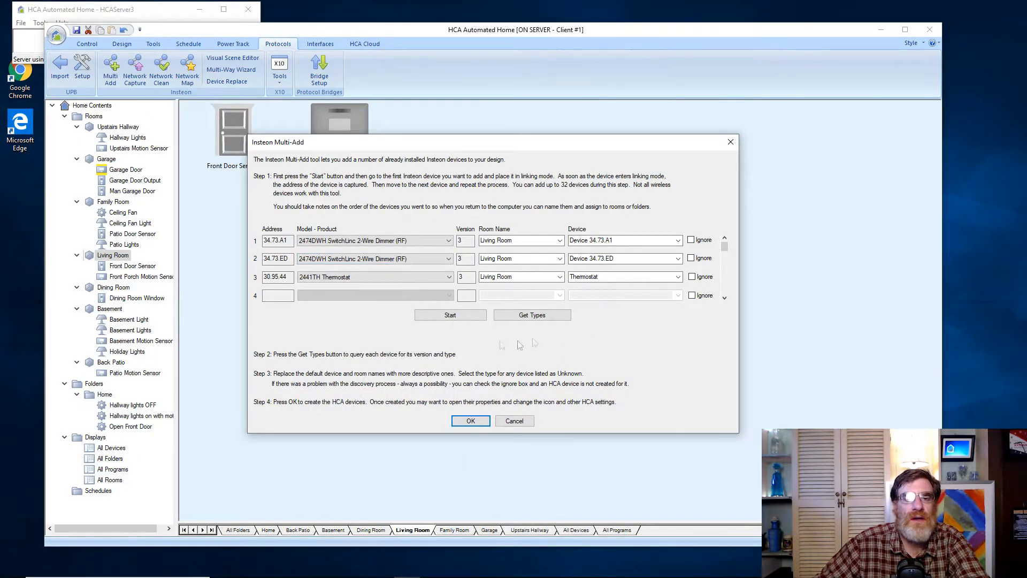
{"action": "left_click", "coordinate": [473, 421]}
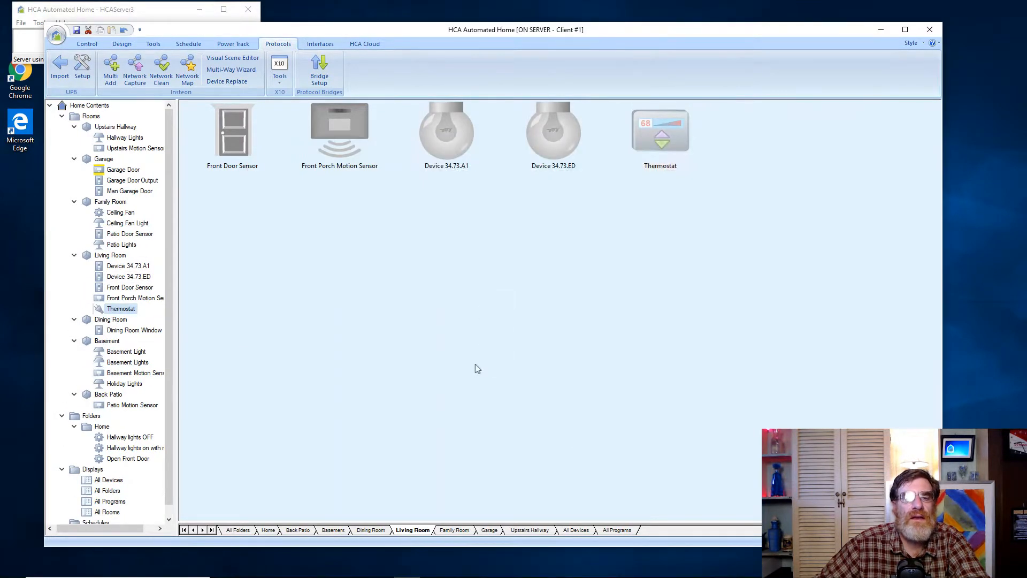
Step: Rename Device 34.73.ED in the Living Room to Patio Lights
{"action": "right_click", "coordinate": [548, 169]}
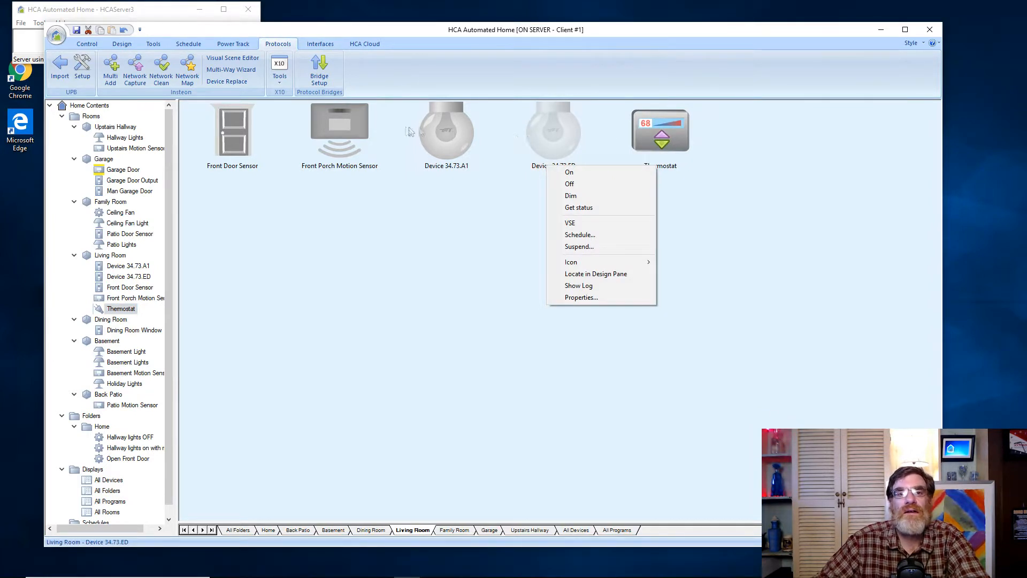
{"action": "left_click", "coordinate": [593, 297]}
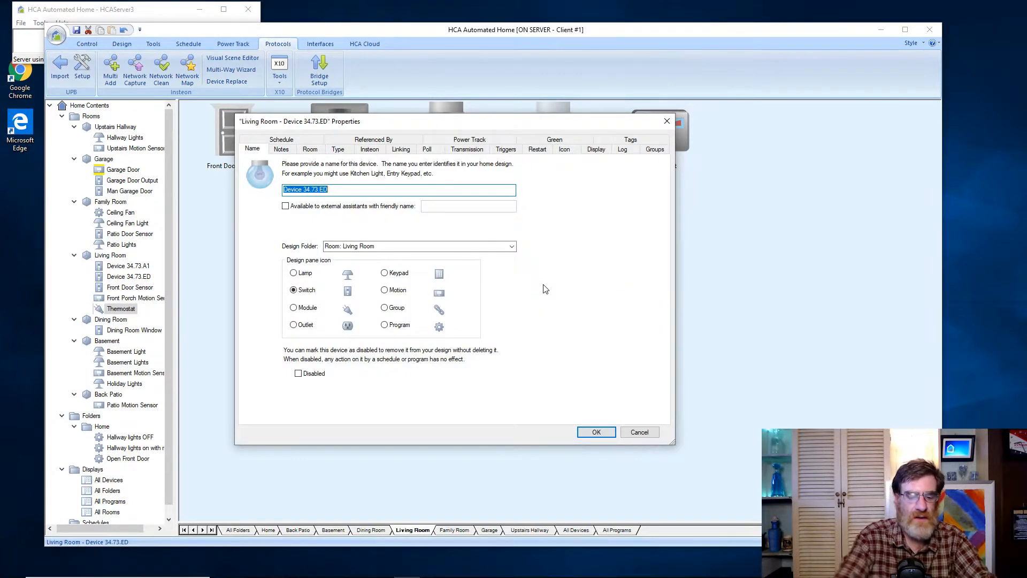
{"action": "key", "text": "BackSpace"}
{"action": "type", "text": "Patio "}
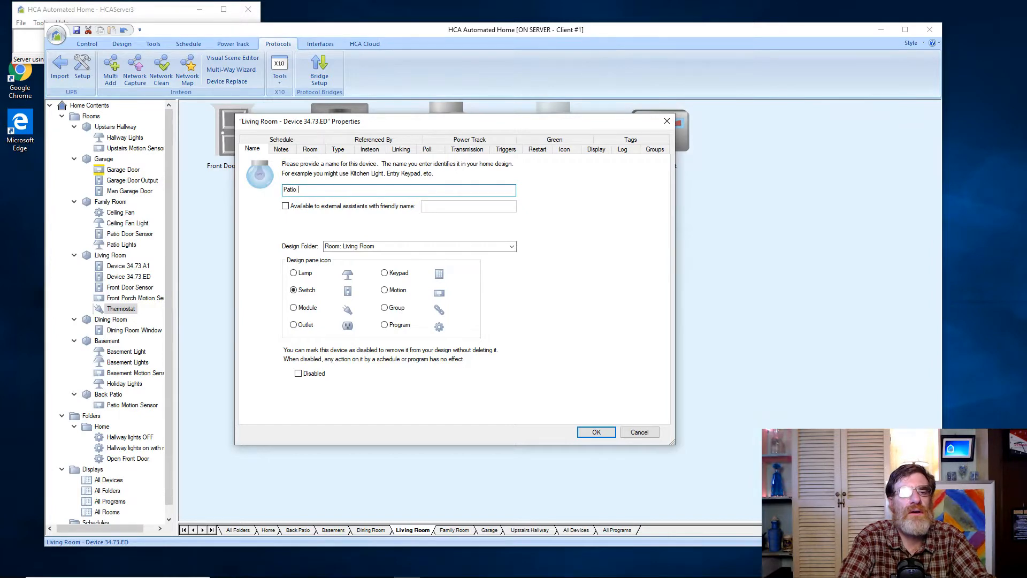
{"action": "type", "text": "Lights"}
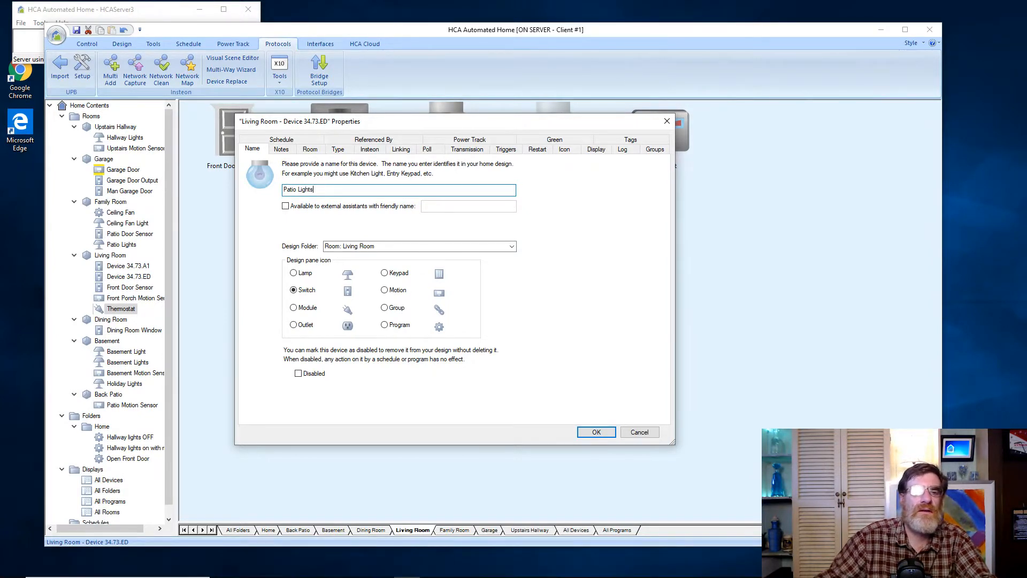
{"action": "left_click", "coordinate": [597, 432]}
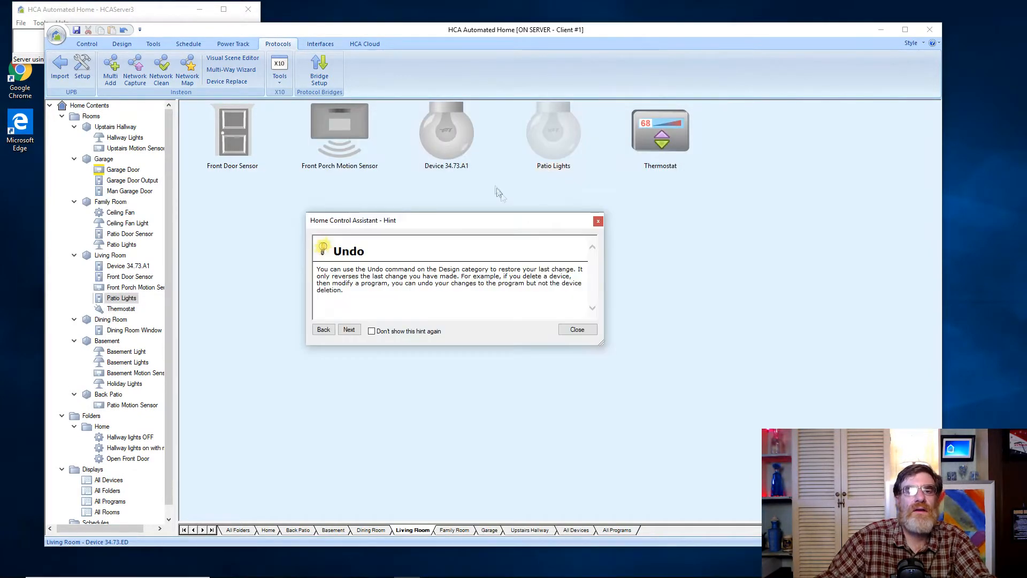
Step: Rename Device 34.73.A1 in the Living Room to Living Room Lights
{"action": "left_click", "coordinate": [578, 329]}
{"action": "right_click", "coordinate": [450, 154]}
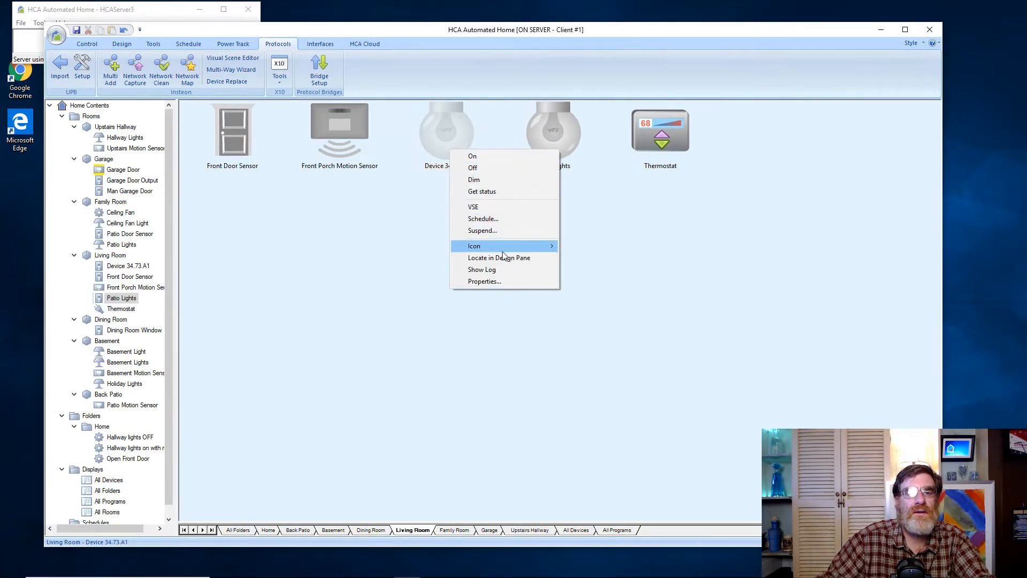
{"action": "left_click", "coordinate": [506, 281]}
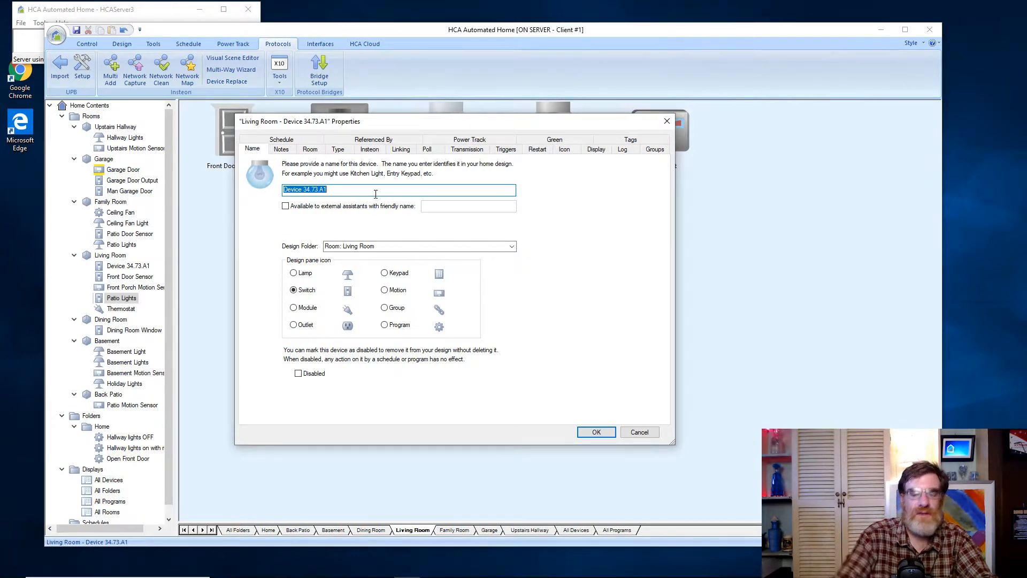
{"action": "key", "text": "BackSpace"}
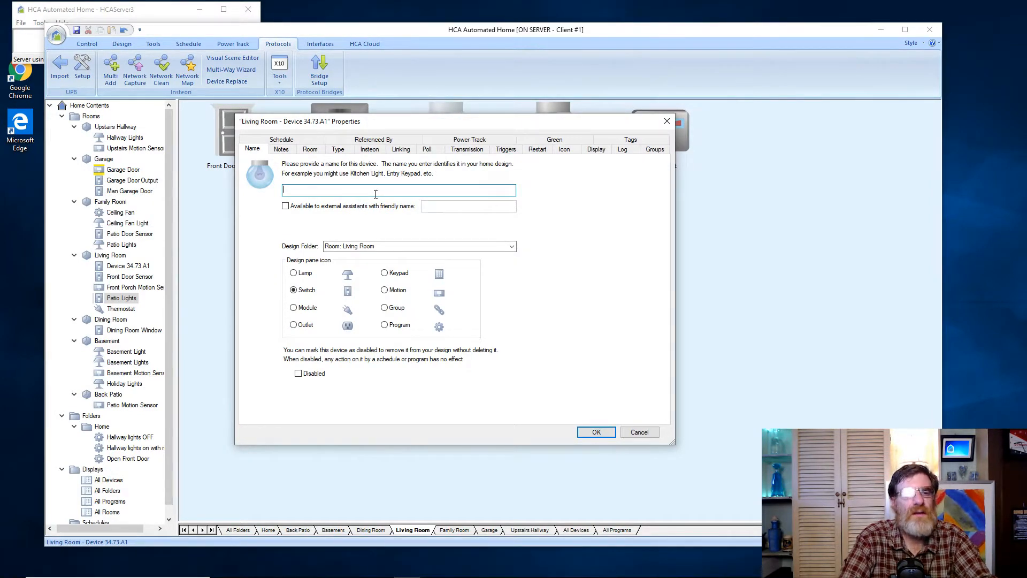
{"action": "type", "text": "Living Room Lights"}
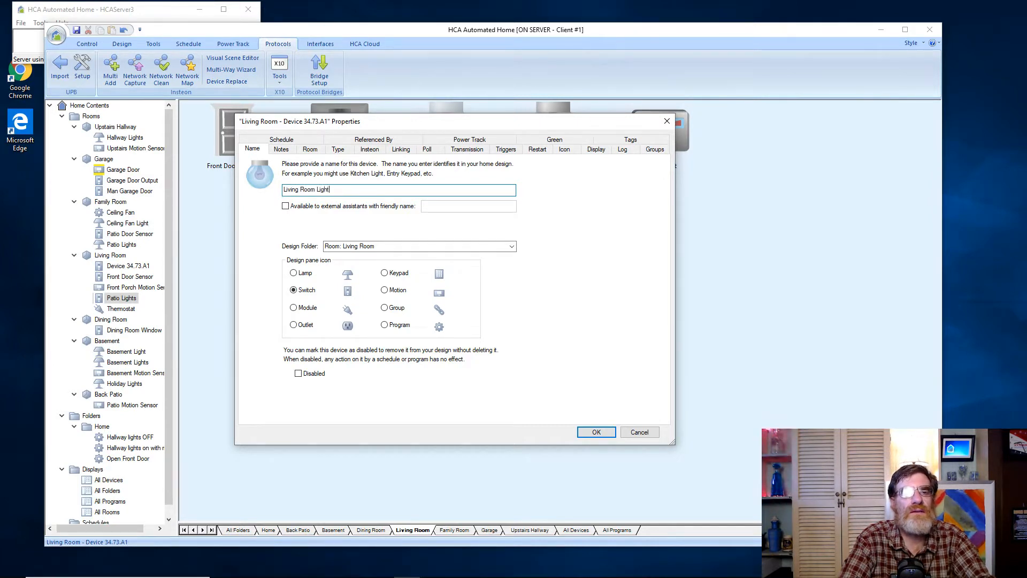
{"action": "left_click", "coordinate": [595, 431]}
{"action": "left_click", "coordinate": [583, 331]}
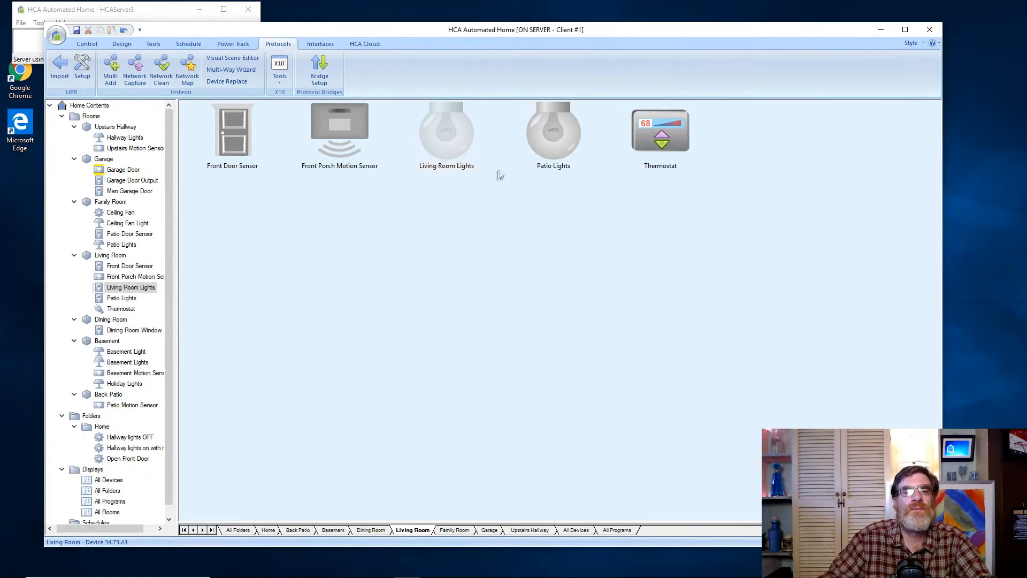
Step: Link the Living Room's Patio Lights switch to HCA
{"action": "right_click", "coordinate": [557, 131]}
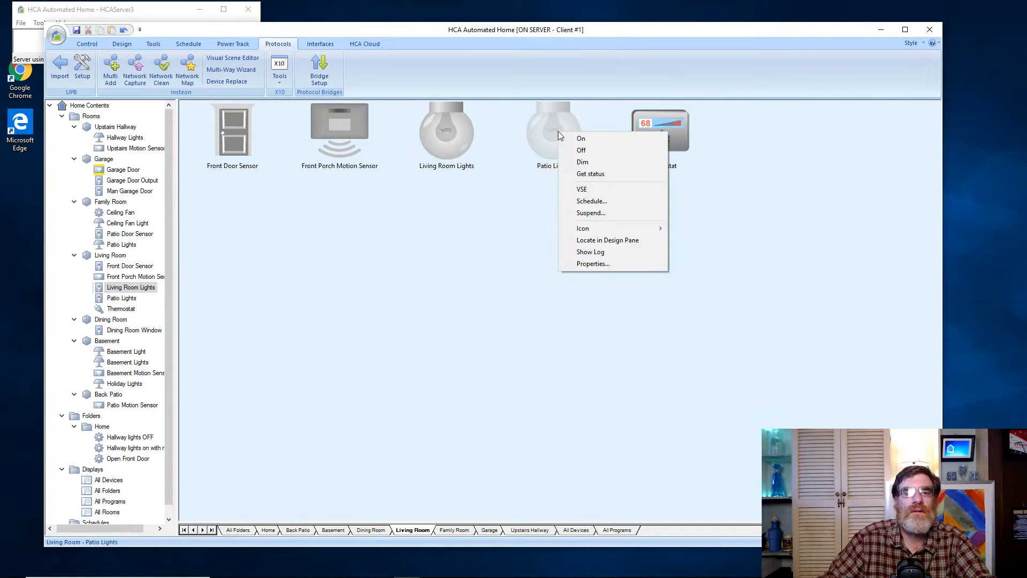
{"action": "left_click", "coordinate": [594, 264]}
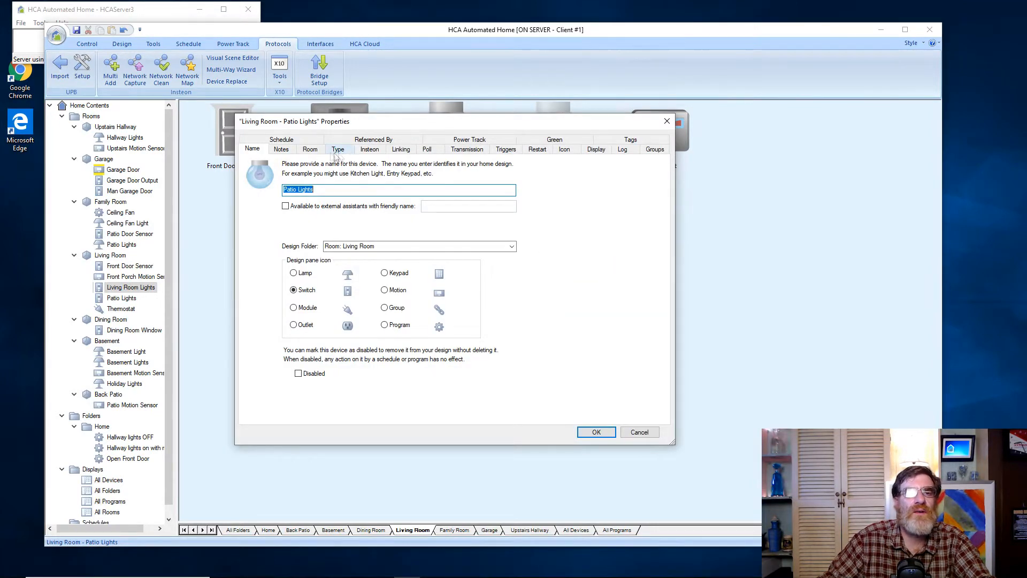
{"action": "left_click", "coordinate": [402, 150]}
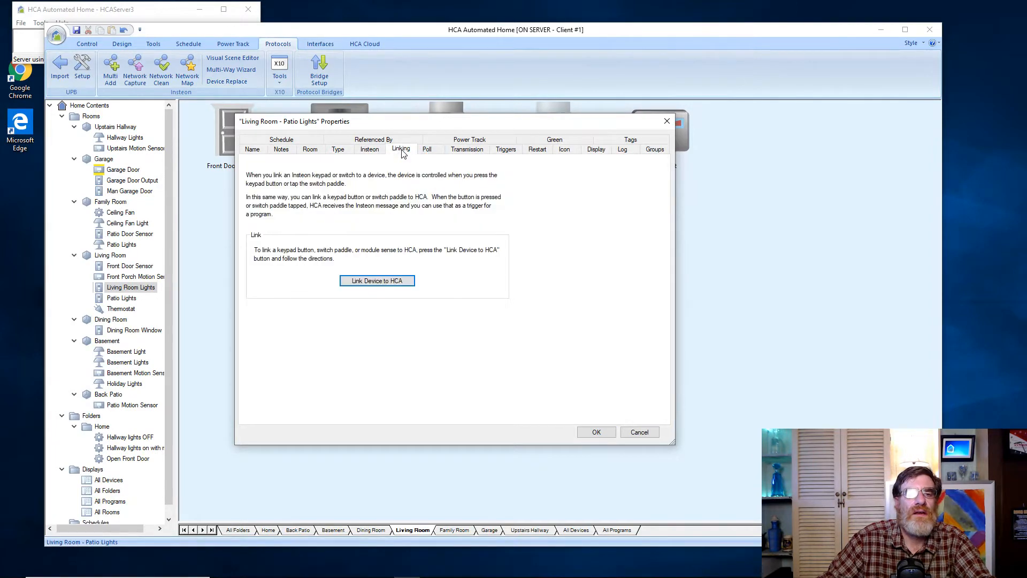
{"action": "left_click", "coordinate": [389, 282]}
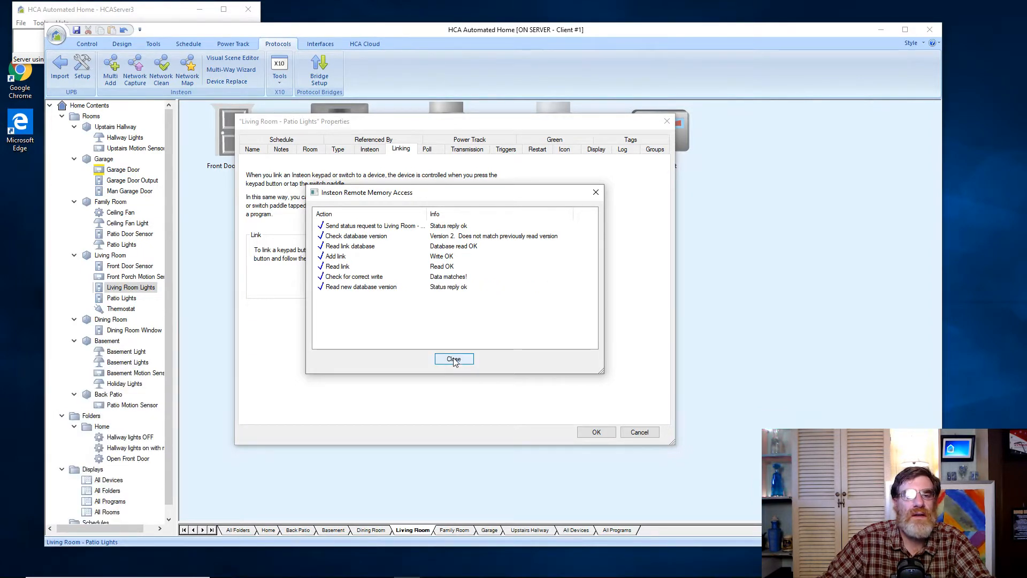
{"action": "left_click", "coordinate": [454, 362]}
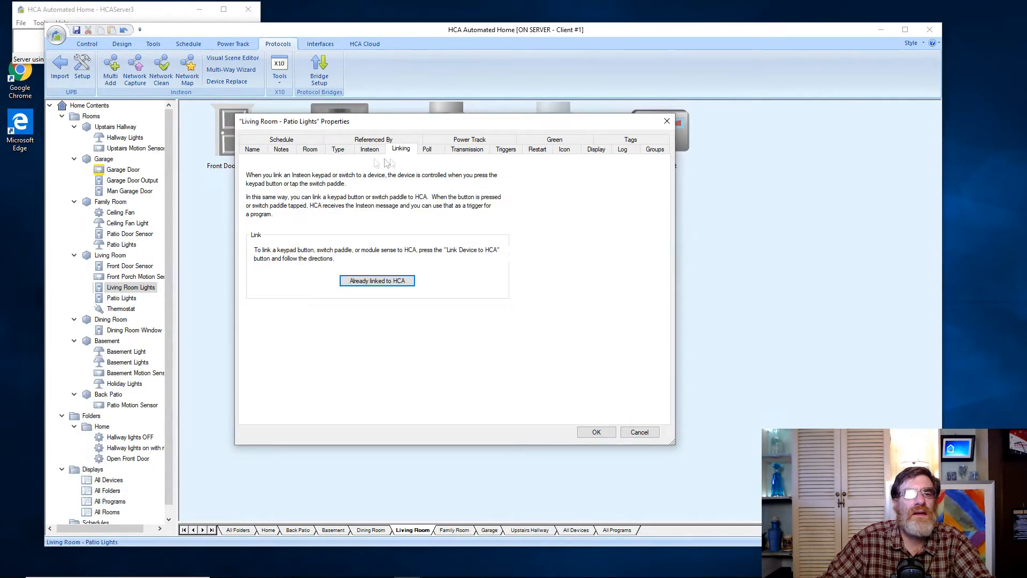
Step: Give the Living Room's Patio Lights device the Outside Wall Light icon and save its properties
{"action": "left_click", "coordinate": [565, 149]}
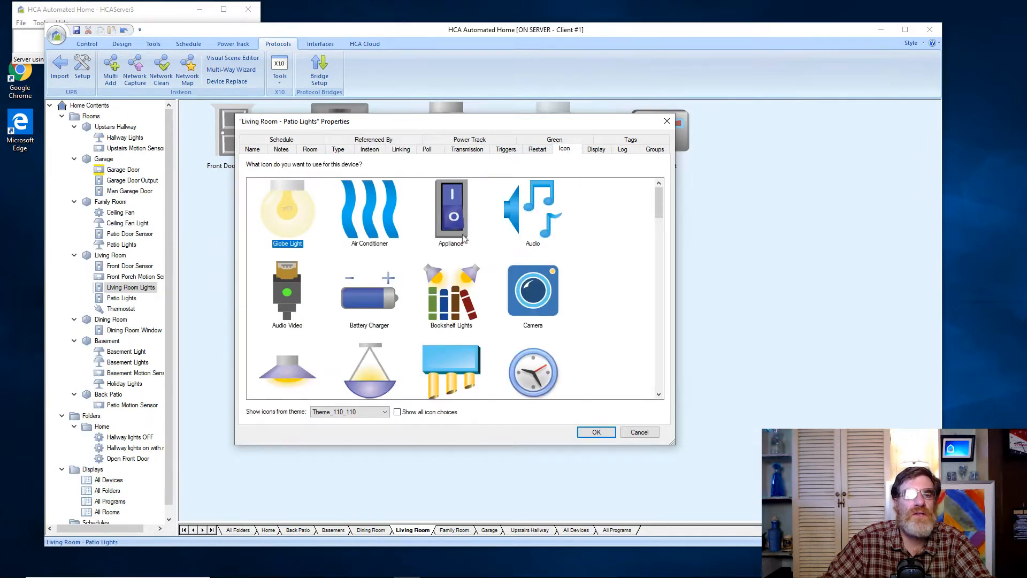
{"action": "scroll", "coordinate": [440, 236], "scroll_direction": "down", "scroll_amount": 1}
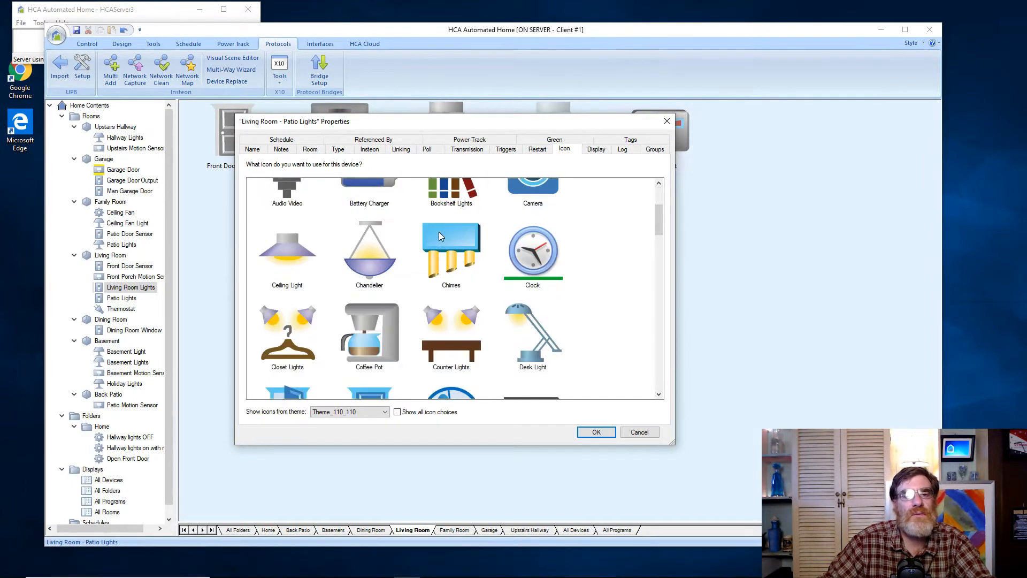
{"action": "scroll", "coordinate": [440, 235], "scroll_direction": "down", "scroll_amount": 2}
{"action": "scroll", "coordinate": [440, 236], "scroll_direction": "down", "scroll_amount": 6}
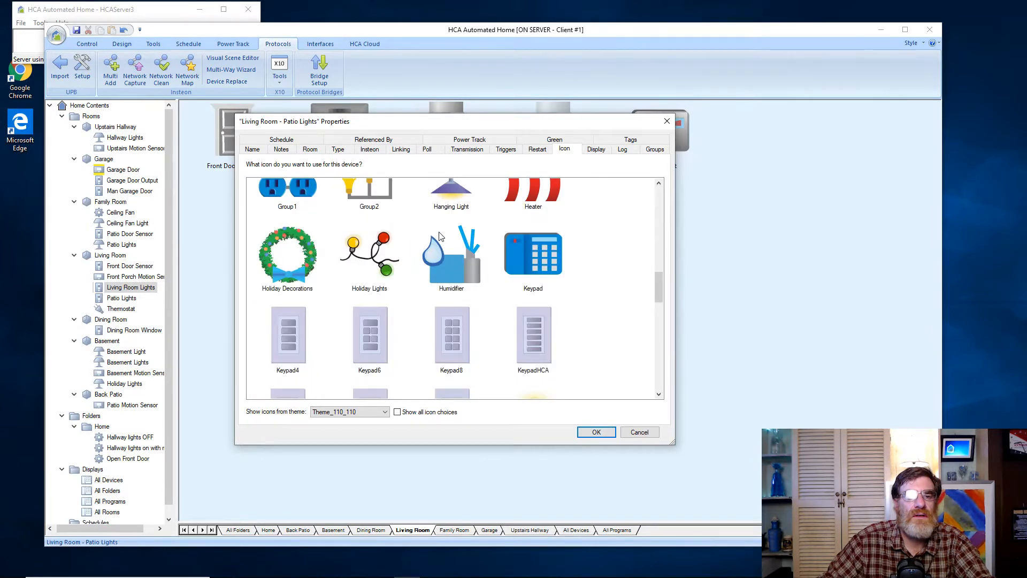
{"action": "scroll", "coordinate": [440, 236], "scroll_direction": "down", "scroll_amount": 3}
{"action": "scroll", "coordinate": [439, 232], "scroll_direction": "down", "scroll_amount": 2}
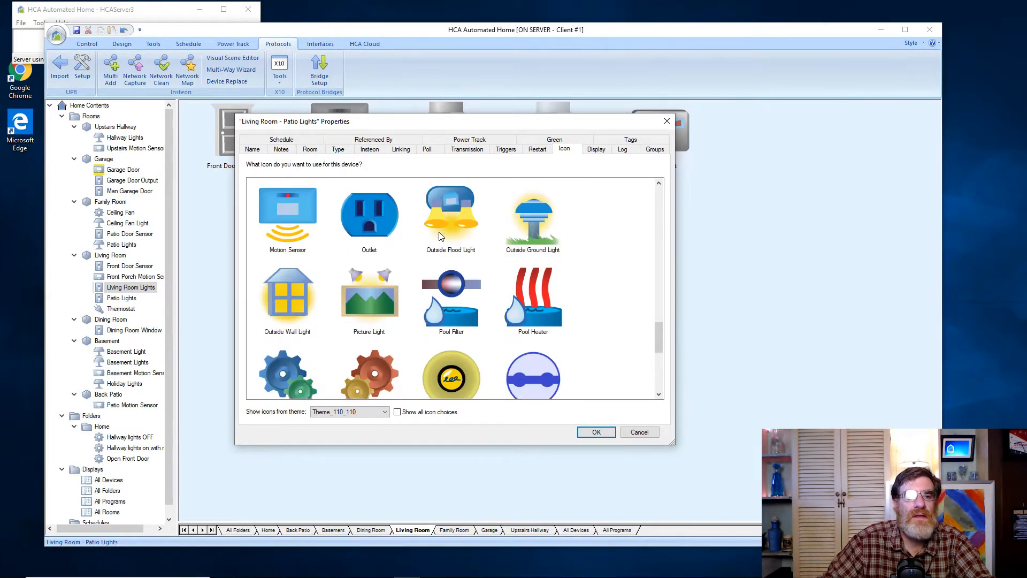
{"action": "left_click", "coordinate": [298, 293]}
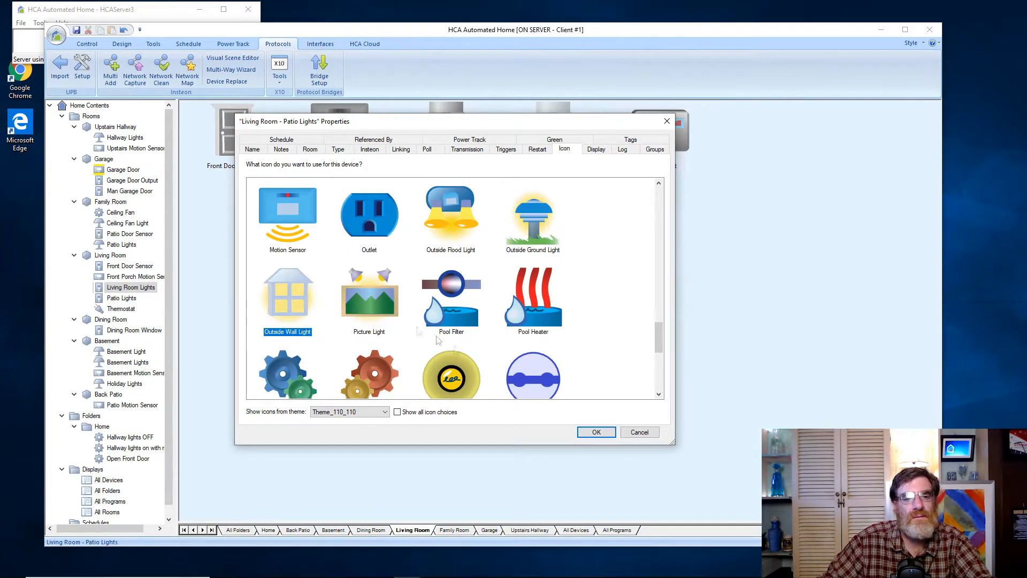
{"action": "left_click", "coordinate": [595, 432]}
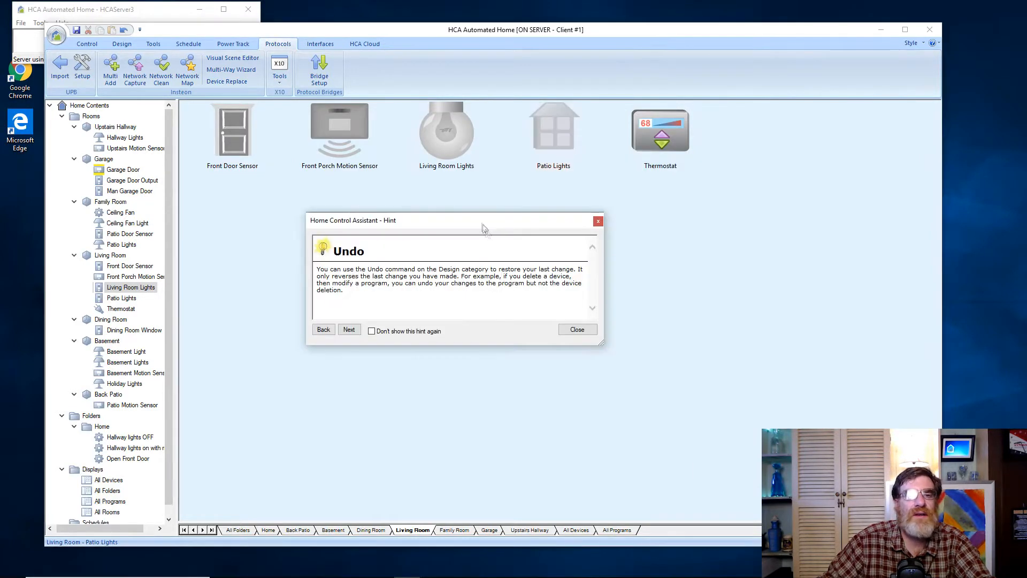
{"action": "left_click", "coordinate": [573, 334]}
Step: Give the Living Room Lights device the Table Lamp icon and save its properties
{"action": "right_click", "coordinate": [444, 135]}
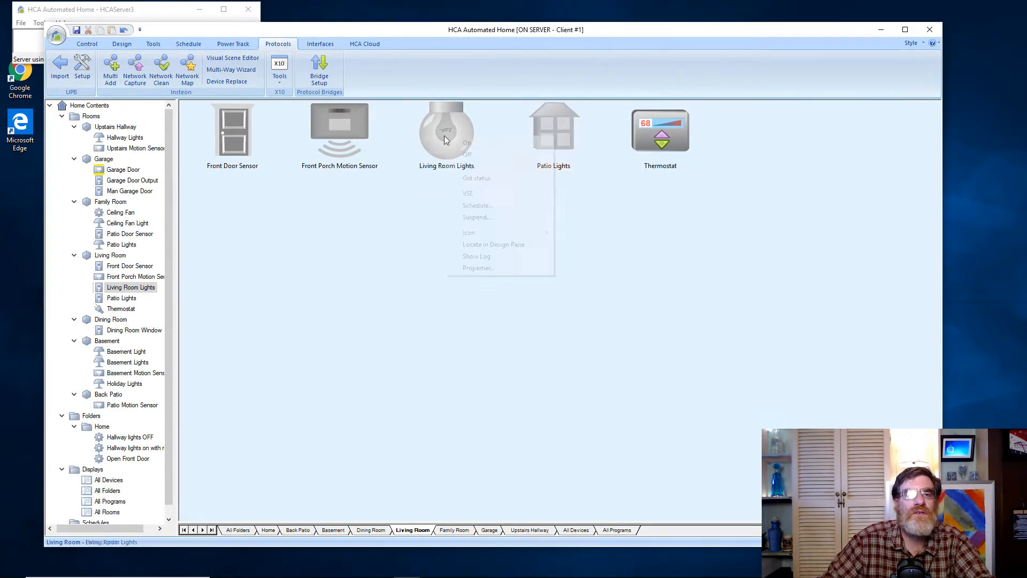
{"action": "left_click", "coordinate": [481, 269]}
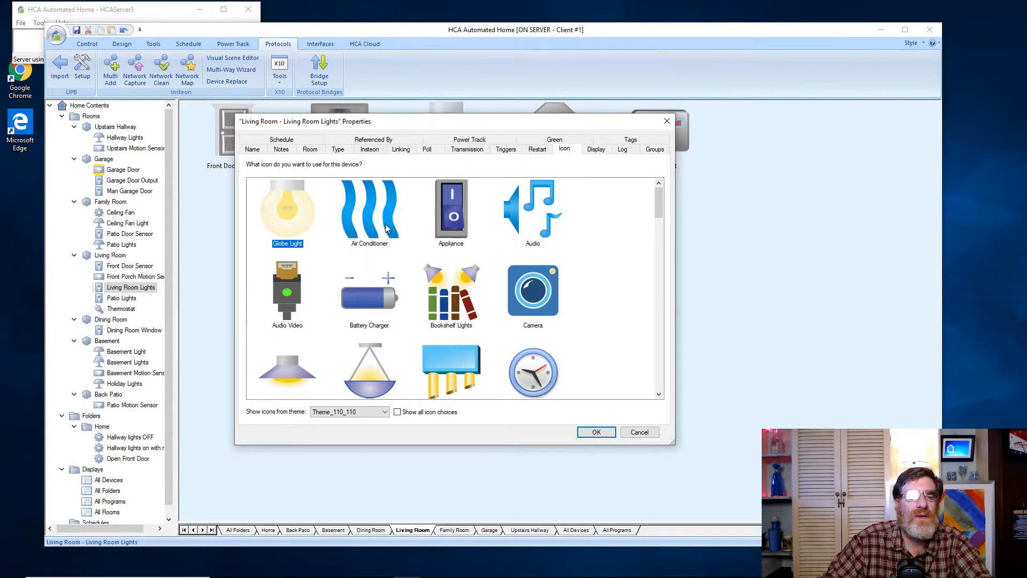
{"action": "scroll", "coordinate": [382, 246], "scroll_direction": "down", "scroll_amount": 3}
{"action": "scroll", "coordinate": [375, 273], "scroll_direction": "down", "scroll_amount": 5}
{"action": "scroll", "coordinate": [370, 283], "scroll_direction": "up", "scroll_amount": 4}
{"action": "scroll", "coordinate": [369, 282], "scroll_direction": "down", "scroll_amount": 2}
{"action": "scroll", "coordinate": [370, 282], "scroll_direction": "down", "scroll_amount": 2}
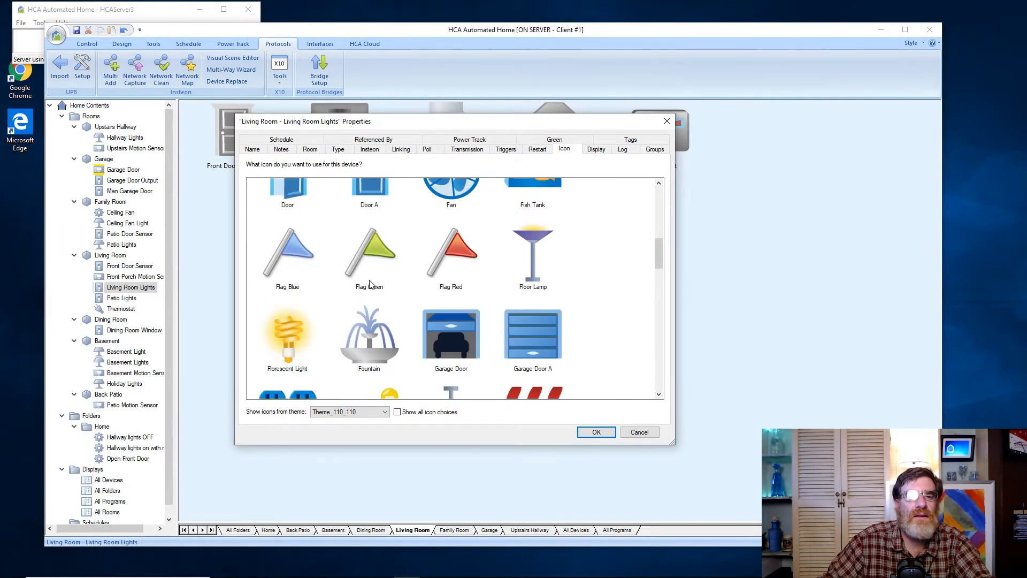
{"action": "scroll", "coordinate": [370, 284], "scroll_direction": "down", "scroll_amount": 2}
{"action": "scroll", "coordinate": [372, 279], "scroll_direction": "down", "scroll_amount": 10}
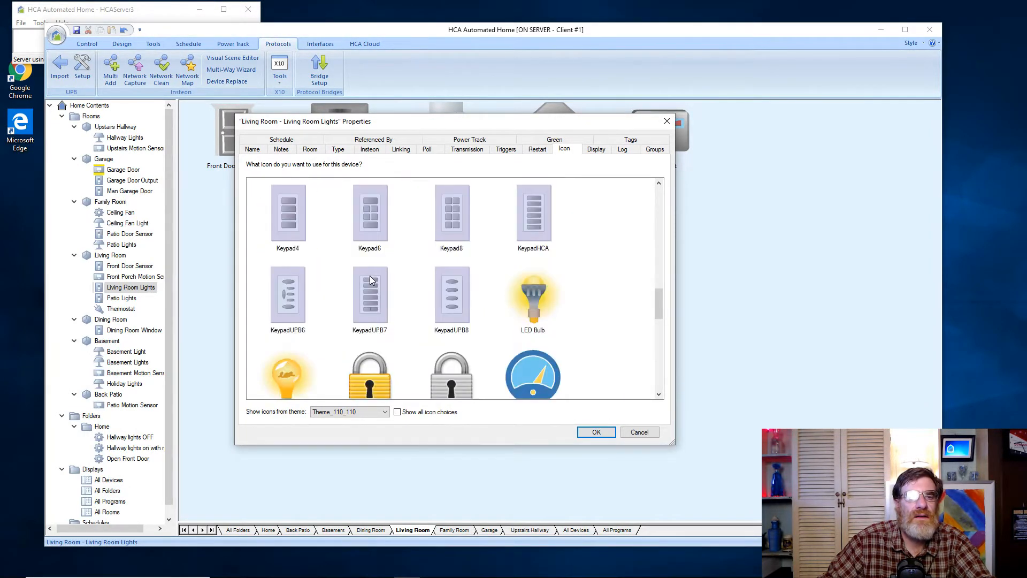
{"action": "scroll", "coordinate": [371, 275], "scroll_direction": "down", "scroll_amount": 2}
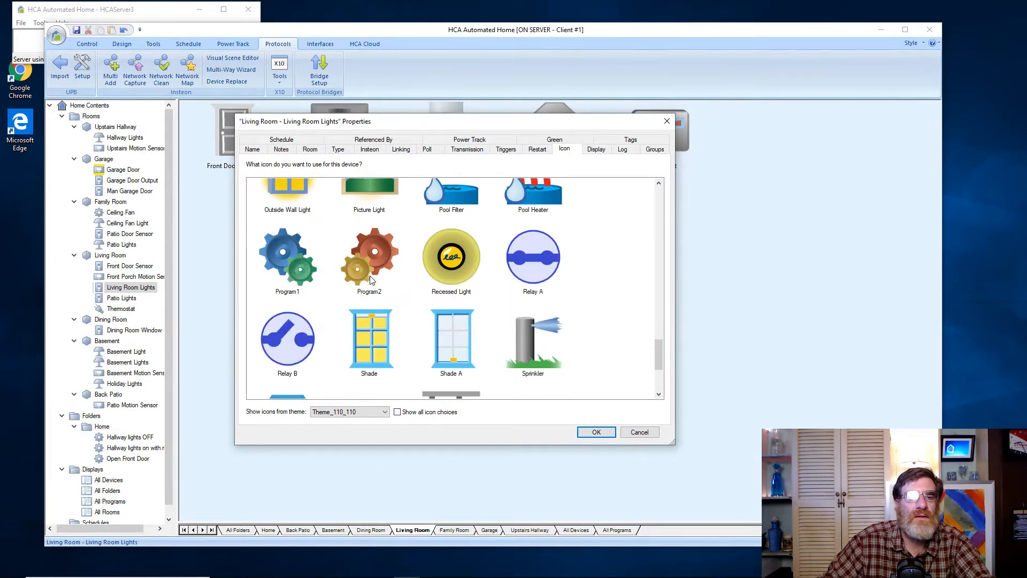
{"action": "scroll", "coordinate": [370, 275], "scroll_direction": "down", "scroll_amount": 2}
{"action": "scroll", "coordinate": [370, 275], "scroll_direction": "down", "scroll_amount": 1}
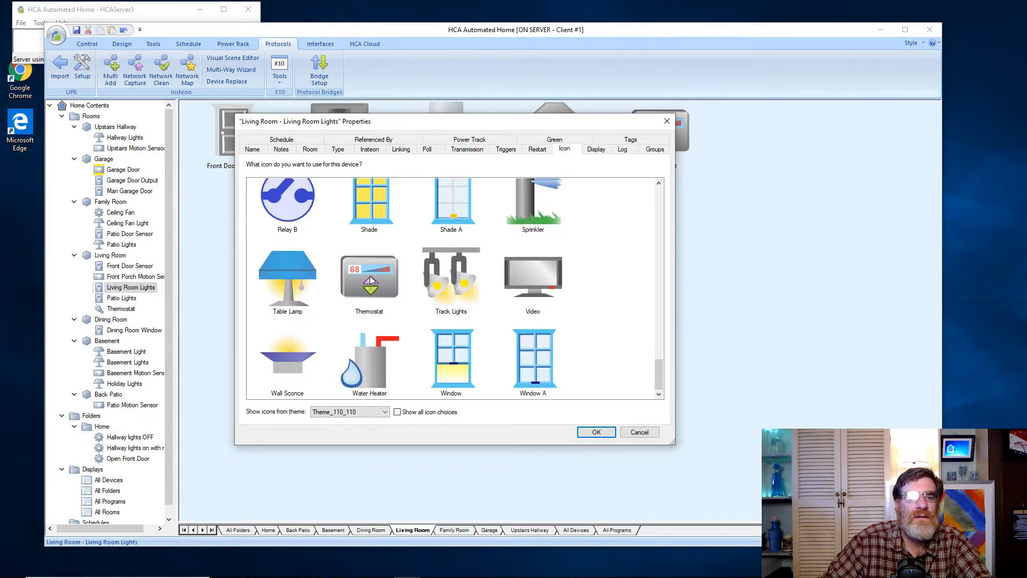
{"action": "left_click", "coordinate": [298, 274]}
{"action": "left_click", "coordinate": [593, 430]}
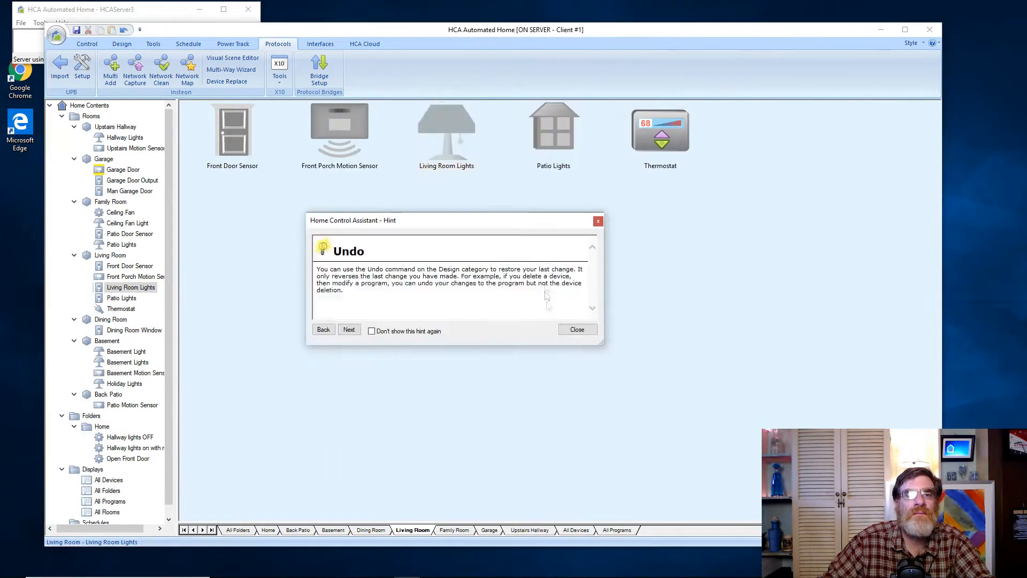
{"action": "left_click", "coordinate": [577, 329]}
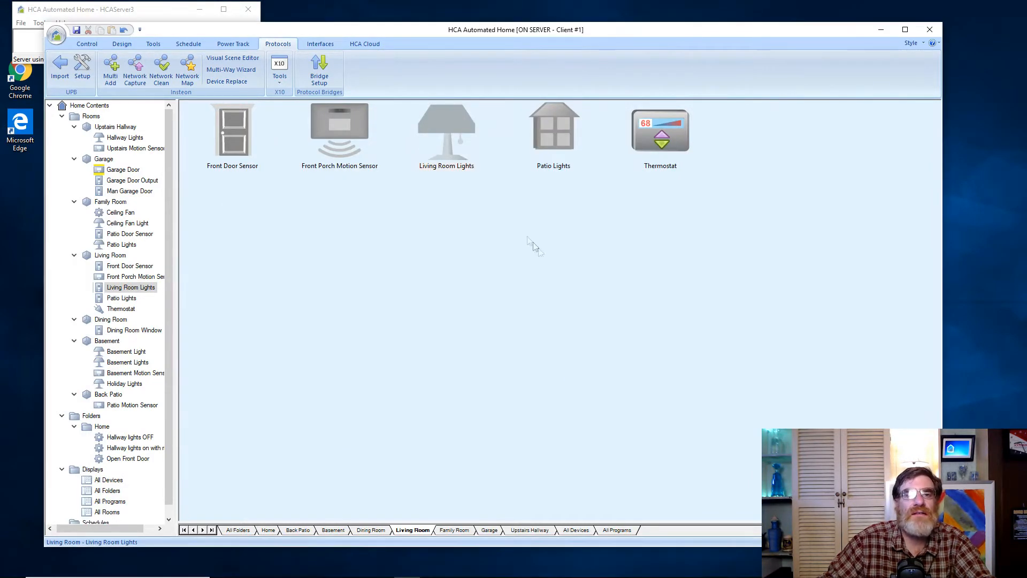
Step: Link the Living Room Lights switch to HCA and save its properties
{"action": "right_click", "coordinate": [455, 148]}
{"action": "left_click", "coordinate": [503, 276]}
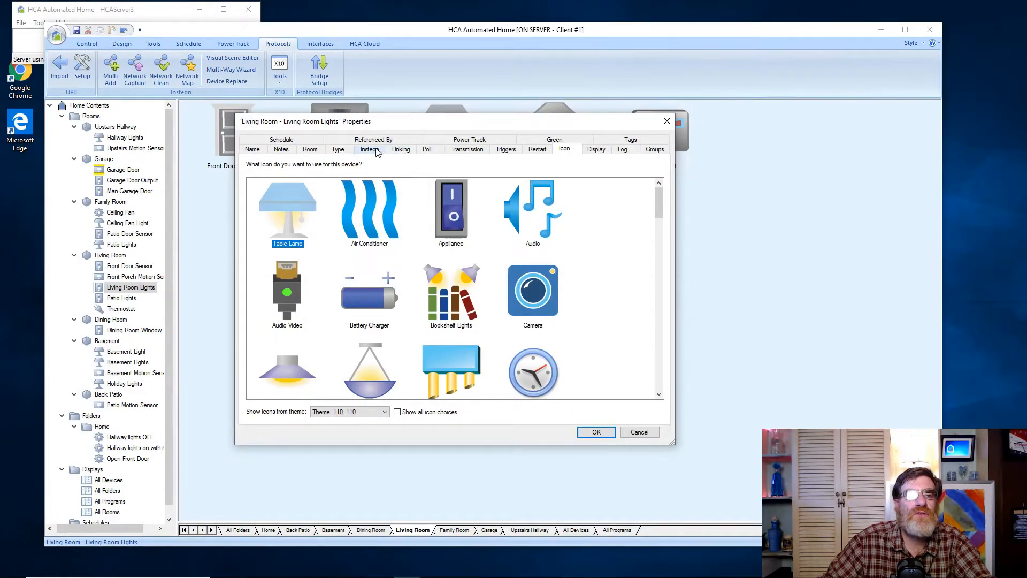
{"action": "left_click", "coordinate": [401, 150]}
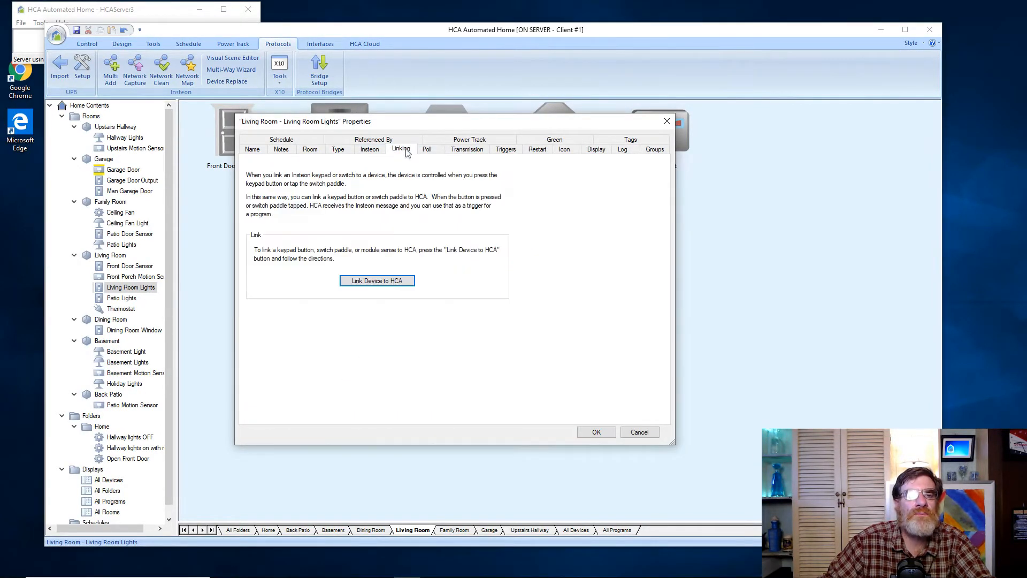
{"action": "left_click", "coordinate": [393, 287]}
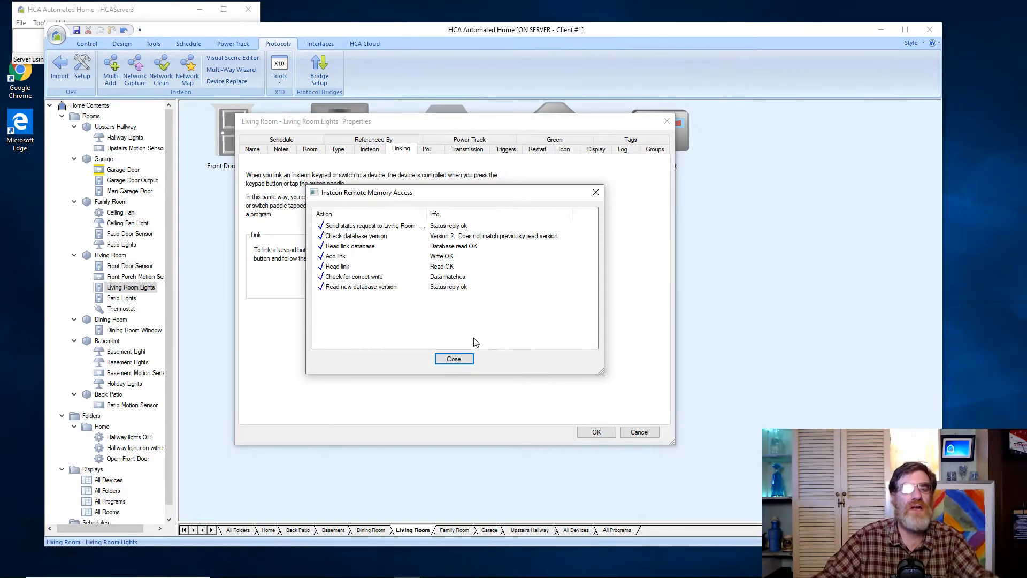
{"action": "left_click", "coordinate": [454, 359]}
{"action": "left_click", "coordinate": [596, 432]}
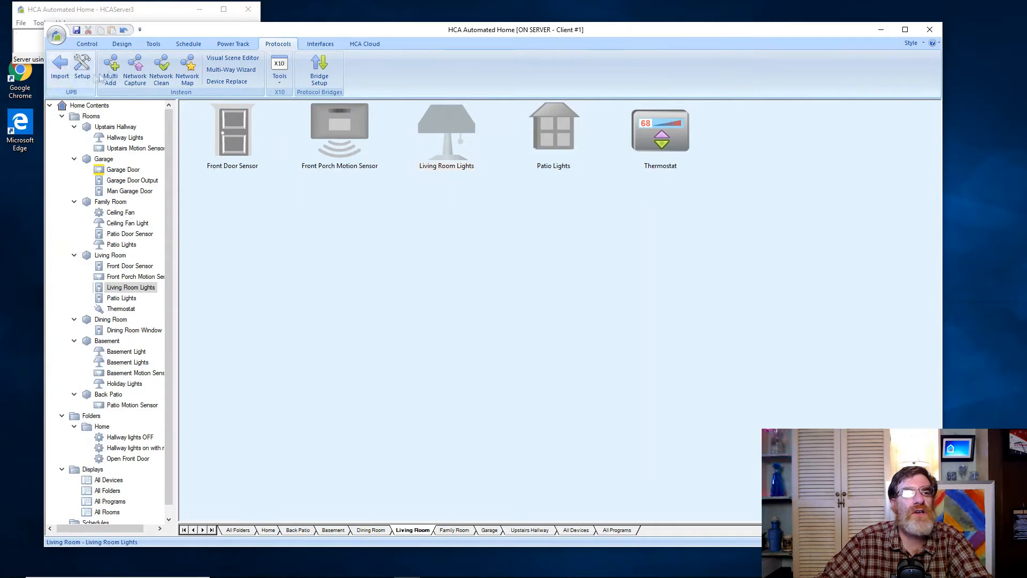
Step: Switch to HCAServer and test the hardware connection to the SmartHome Insteon Hub (2242), leaving the options without saving changes
{"action": "left_click", "coordinate": [105, 10]}
{"action": "left_click", "coordinate": [41, 23]}
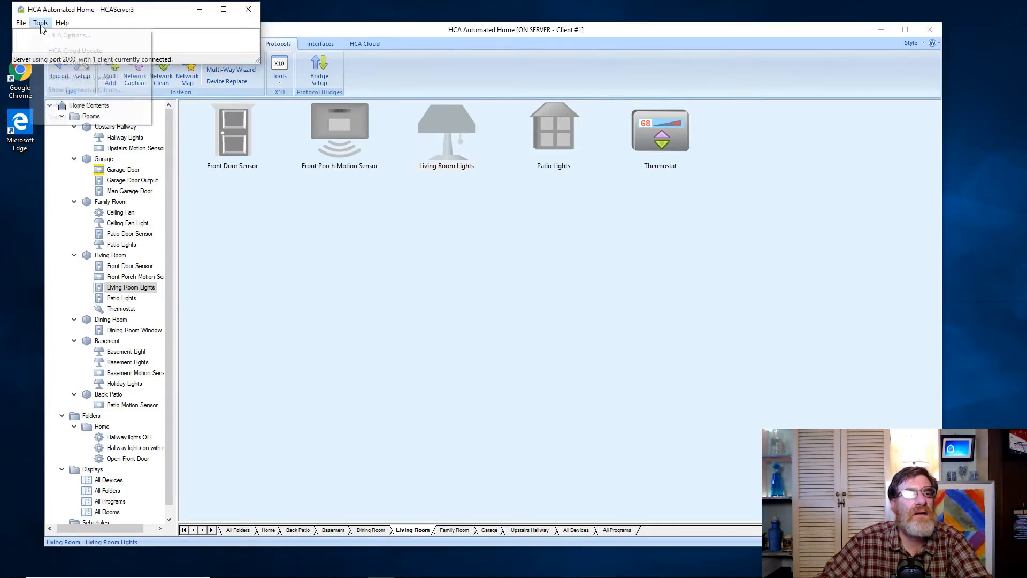
{"action": "left_click", "coordinate": [47, 36]}
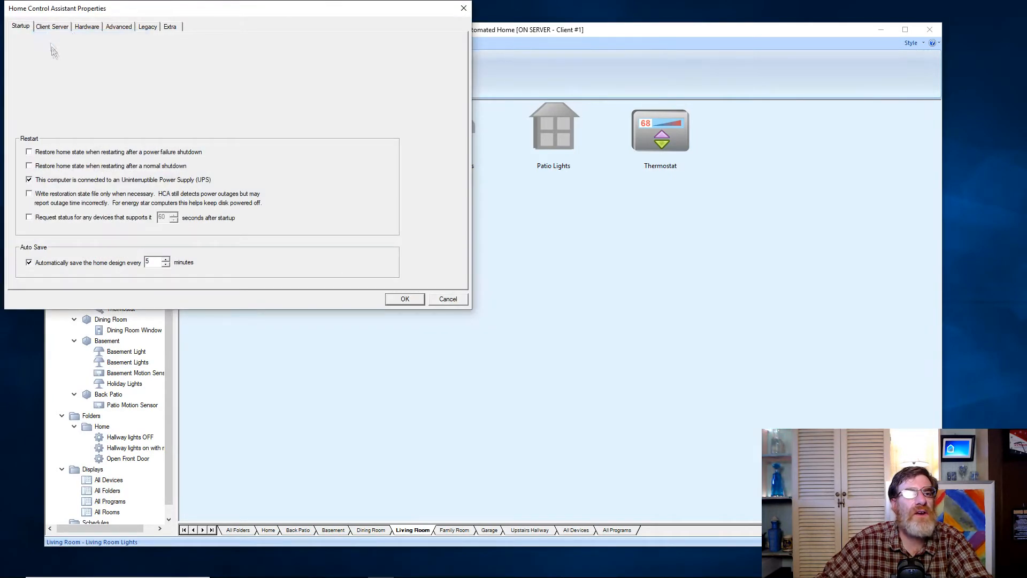
{"action": "left_click", "coordinate": [81, 29]}
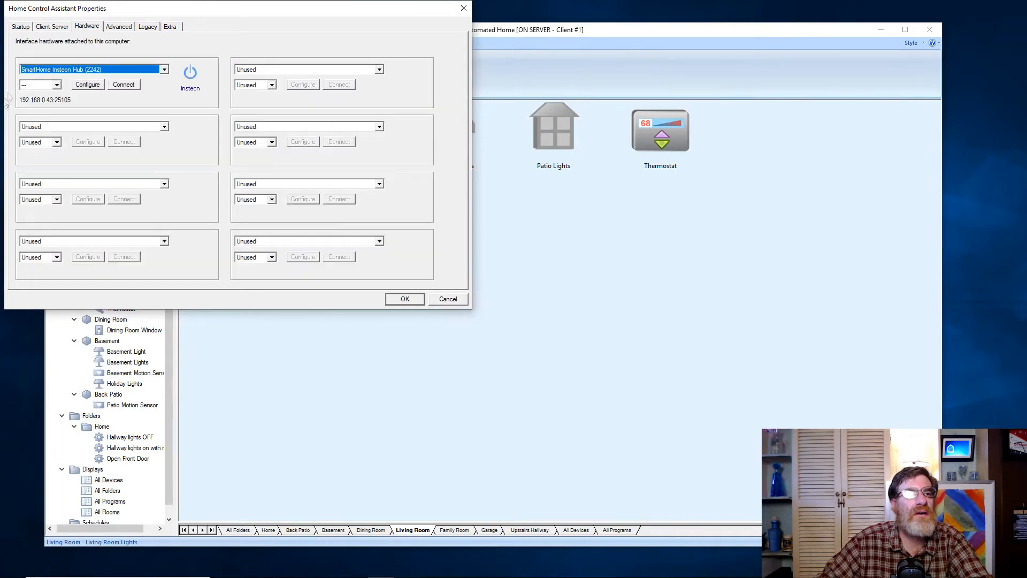
{"action": "left_click", "coordinate": [122, 86]}
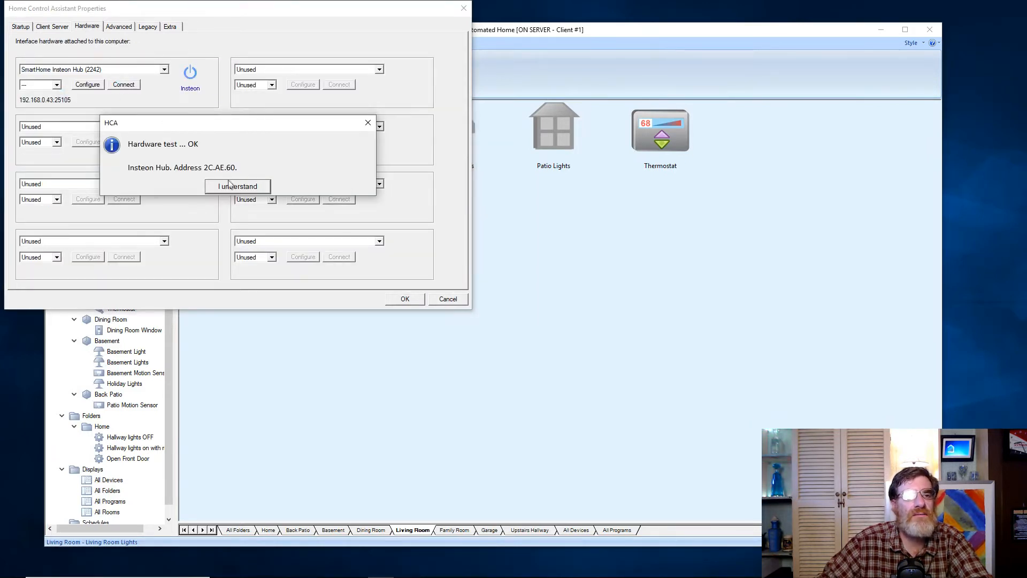
{"action": "left_click", "coordinate": [232, 186]}
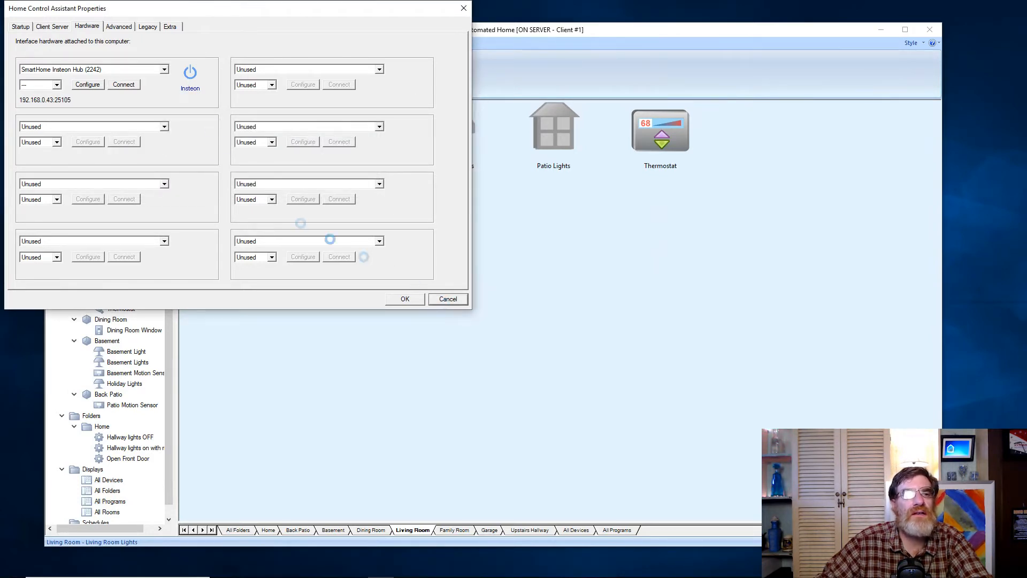
{"action": "left_click", "coordinate": [447, 301]}
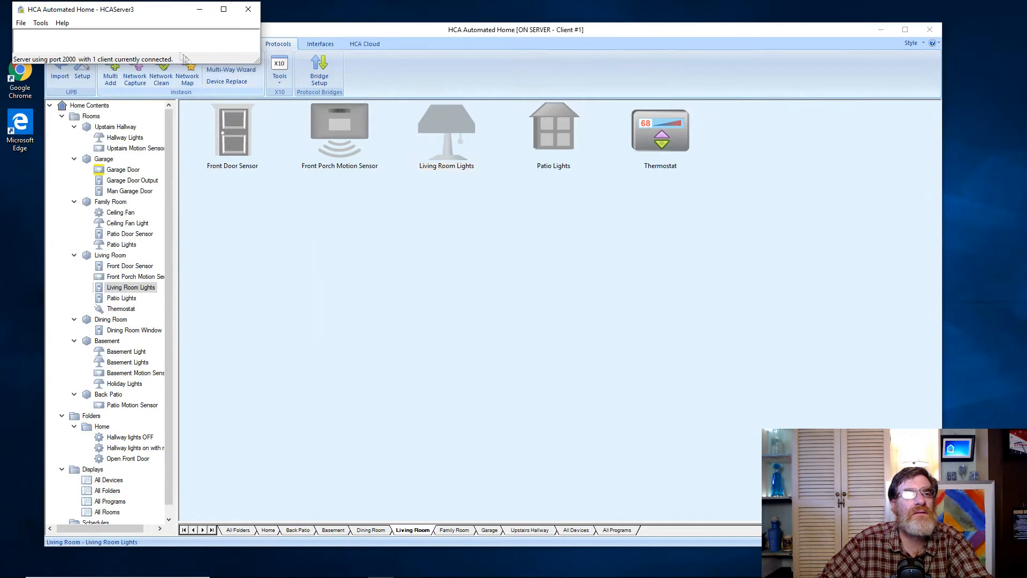
Step: Return to the HCA client and exit it
{"action": "left_click", "coordinate": [314, 29]}
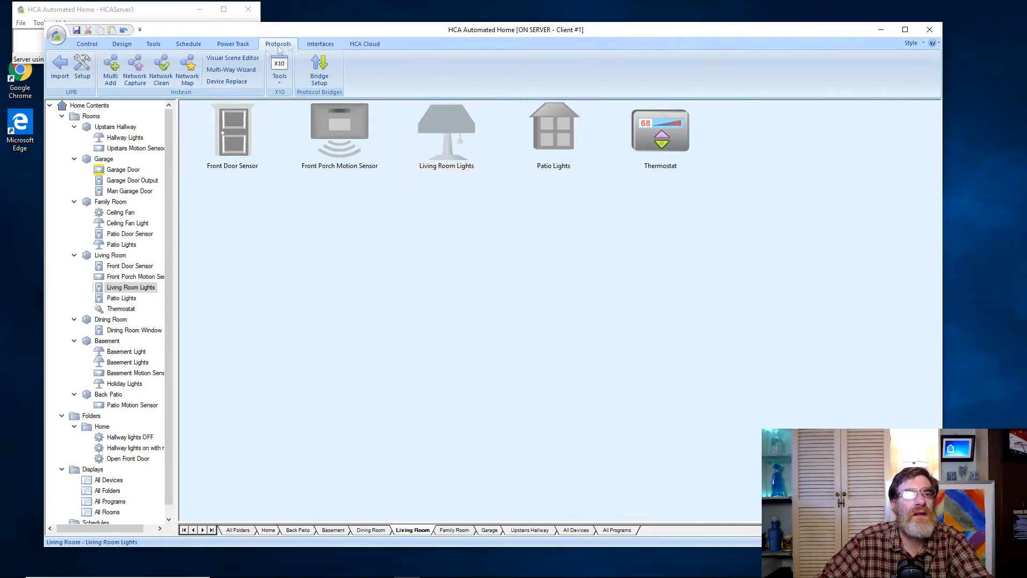
{"action": "left_click", "coordinate": [54, 35]}
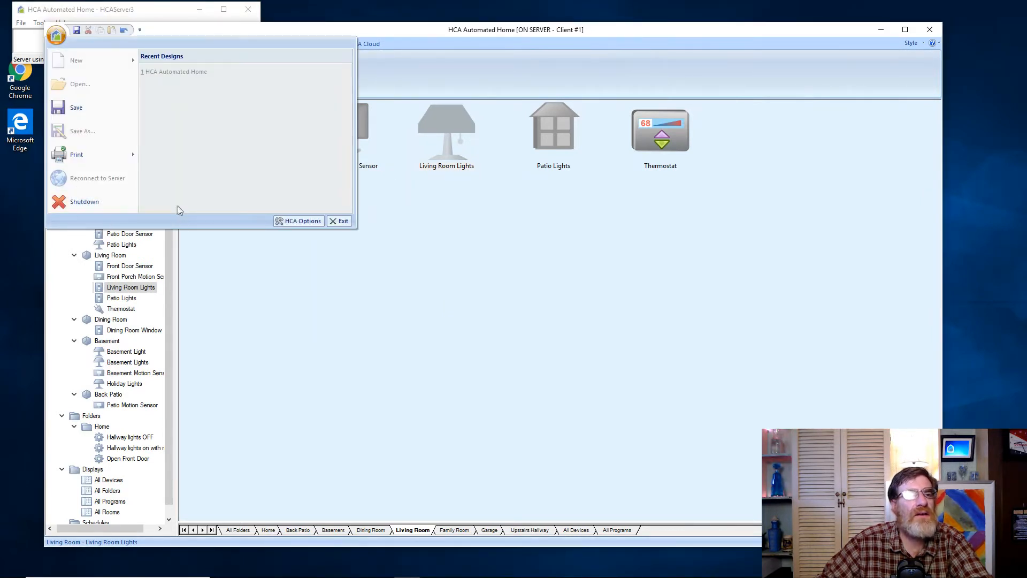
{"action": "left_click", "coordinate": [342, 221]}
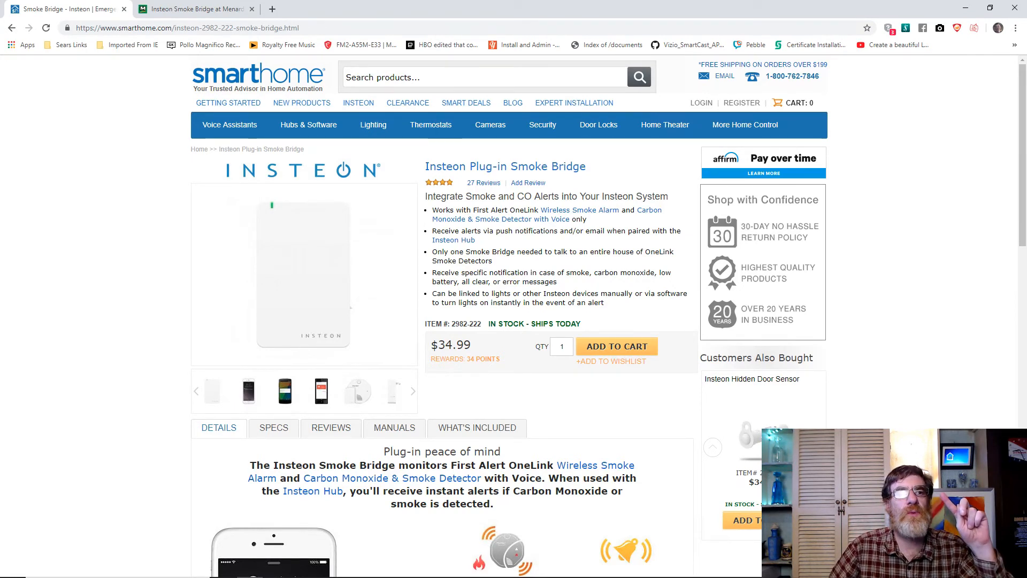
Step: Switch to the web browser and view the Menards product page for the Insteon smoke bridge
{"action": "left_click", "coordinate": [183, 11]}
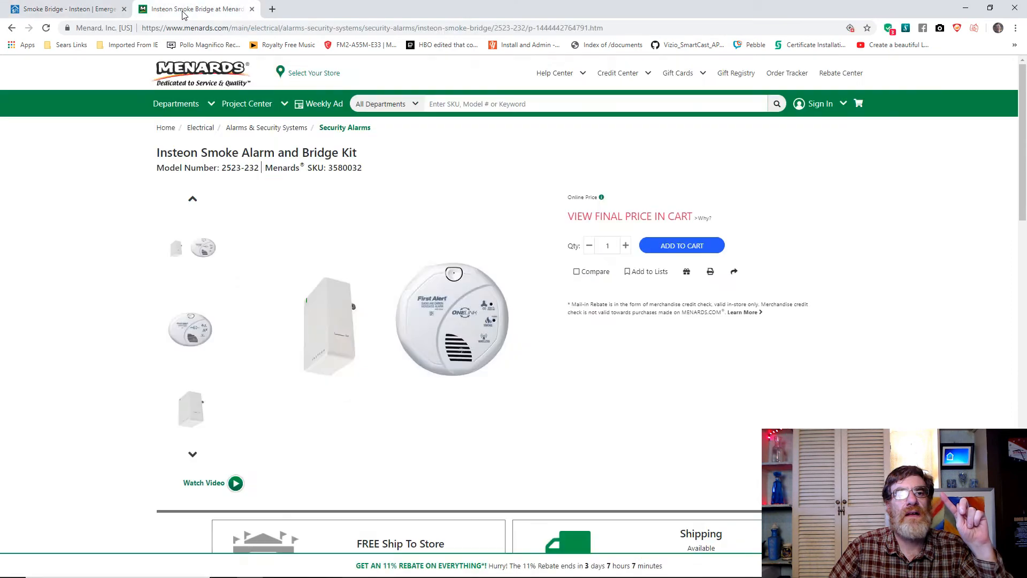